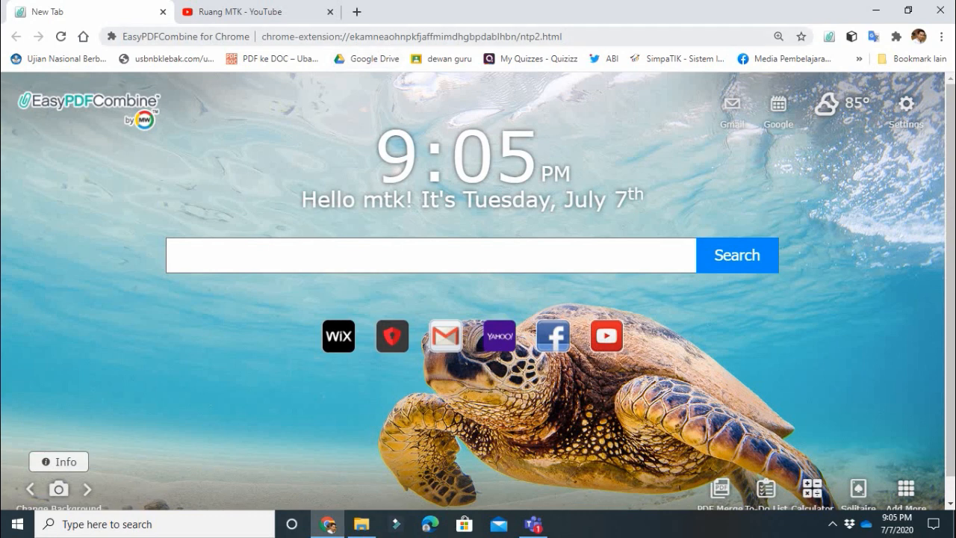
- Load office.com from the Chrome address bar to reach the Office home page
left_click(411, 37)
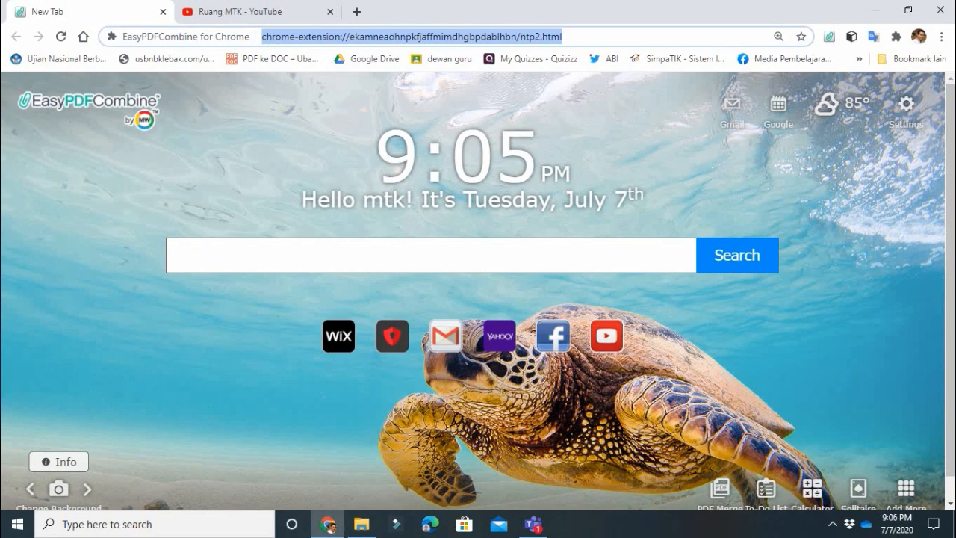
type("office.com")
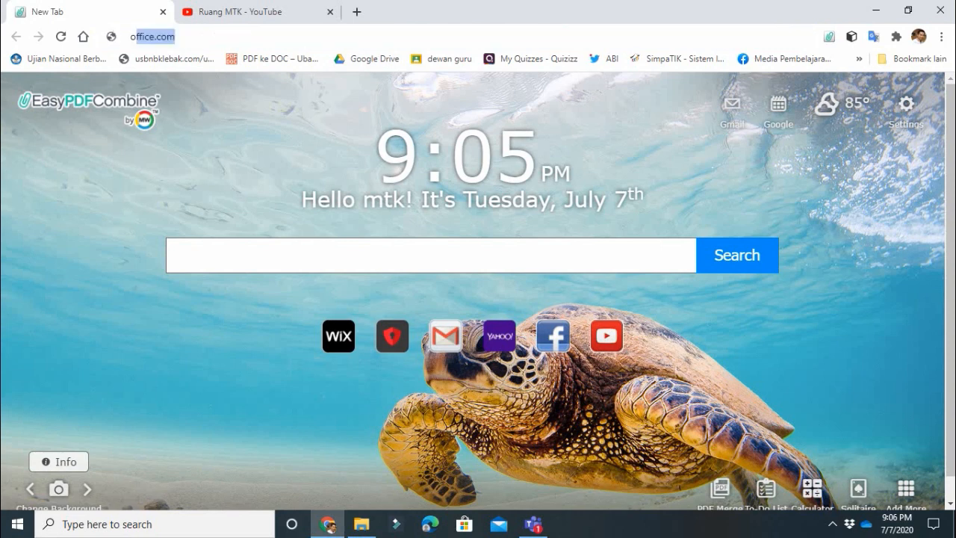
key("Return")
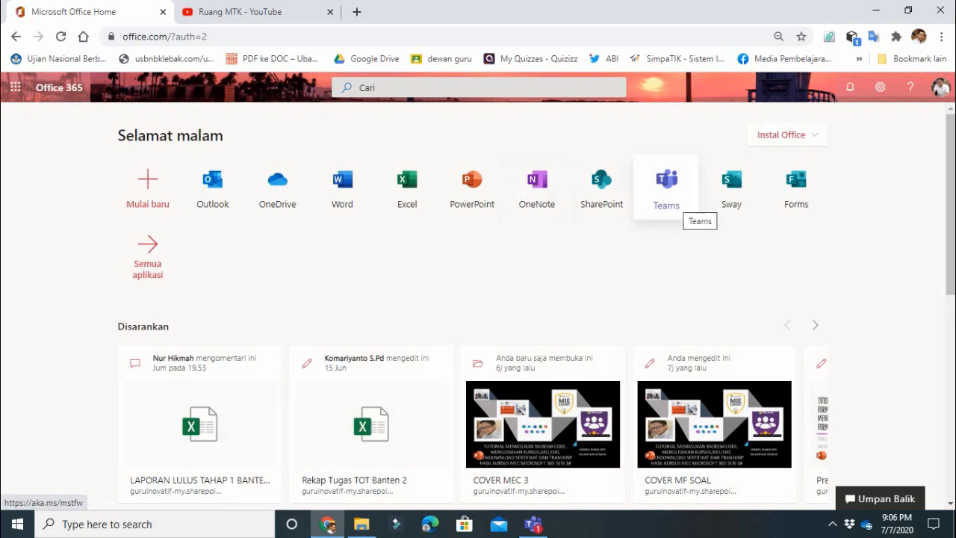
- Launch Teams from Office, return to 'Semua tim', and go to 'Bergabung atau buat tim'
left_click(676, 195)
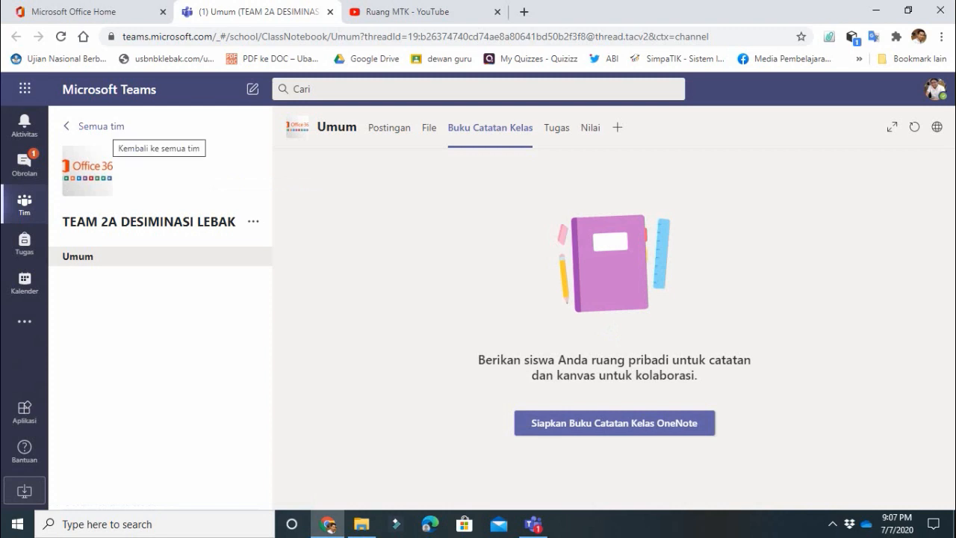
left_click(93, 126)
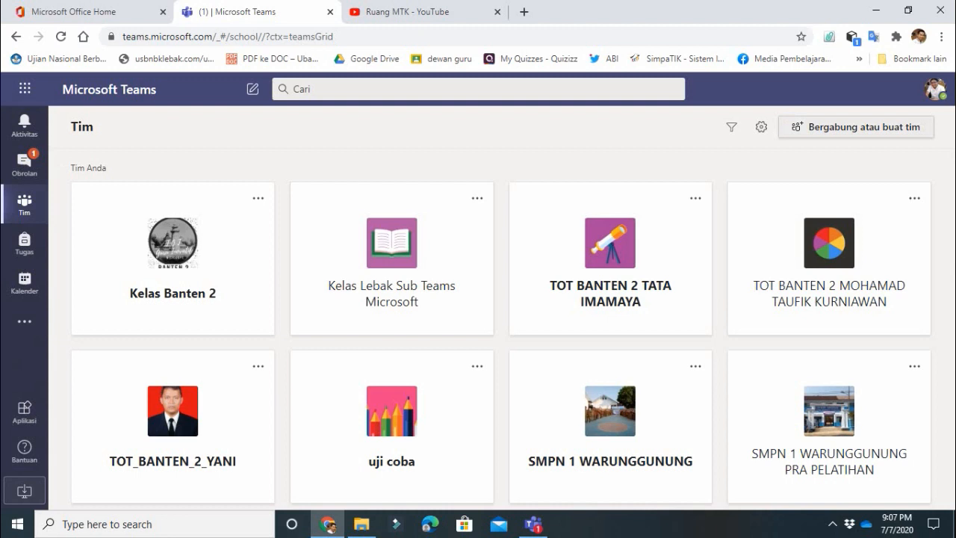
left_click(856, 127)
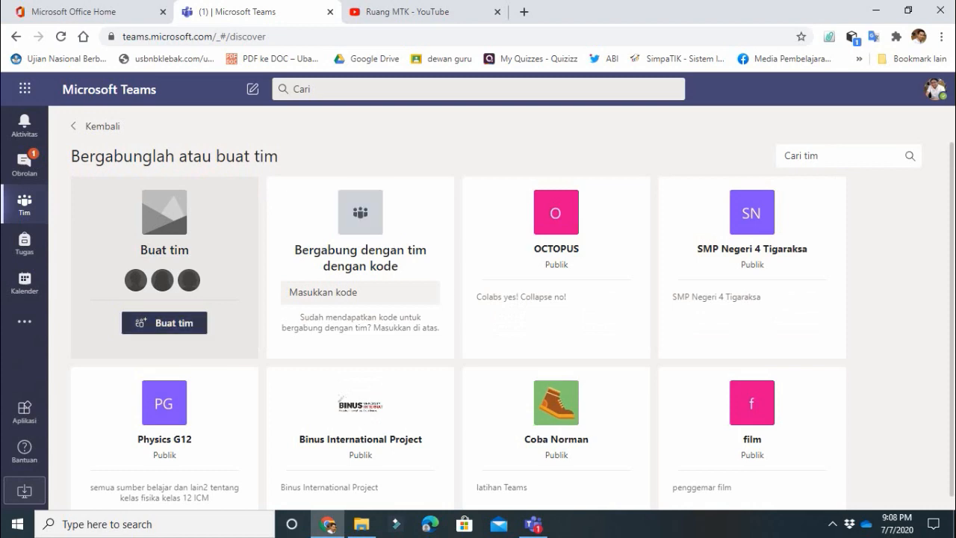
- Start a new team with 'Buat tim'
left_click(164, 323)
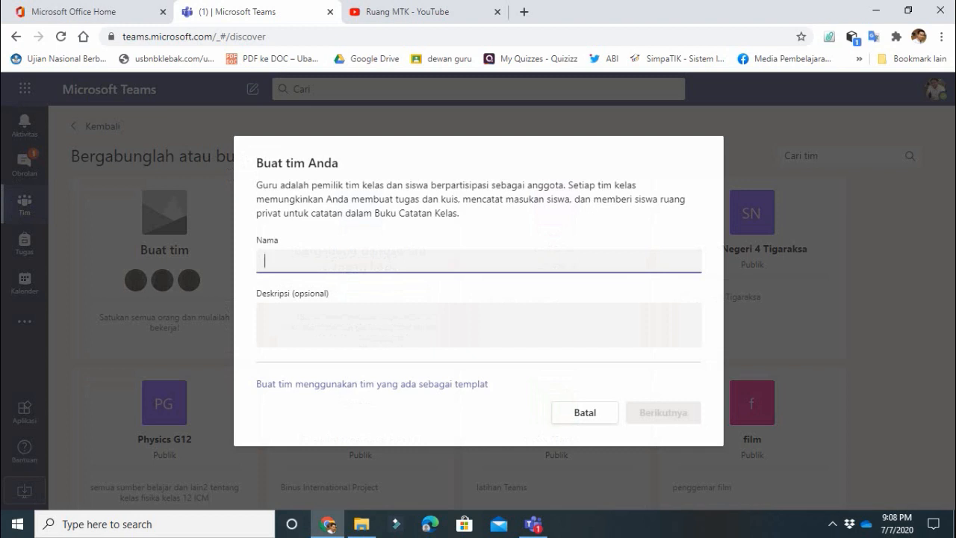
- Create the class team 'KELAS 9A' with description 'Ruang belajar bagi siswa kelas 9A'
type("KELAS")
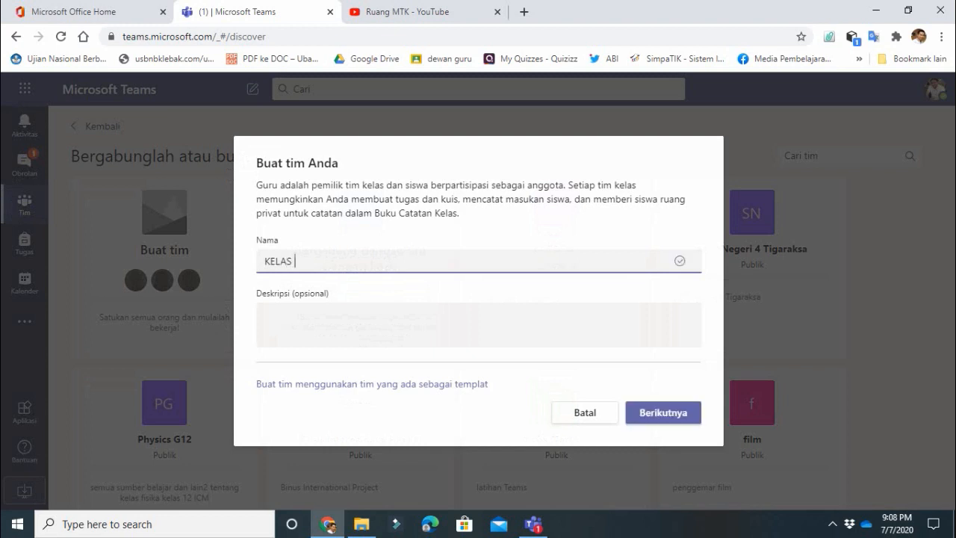
type(" 9A")
left_click(264, 314)
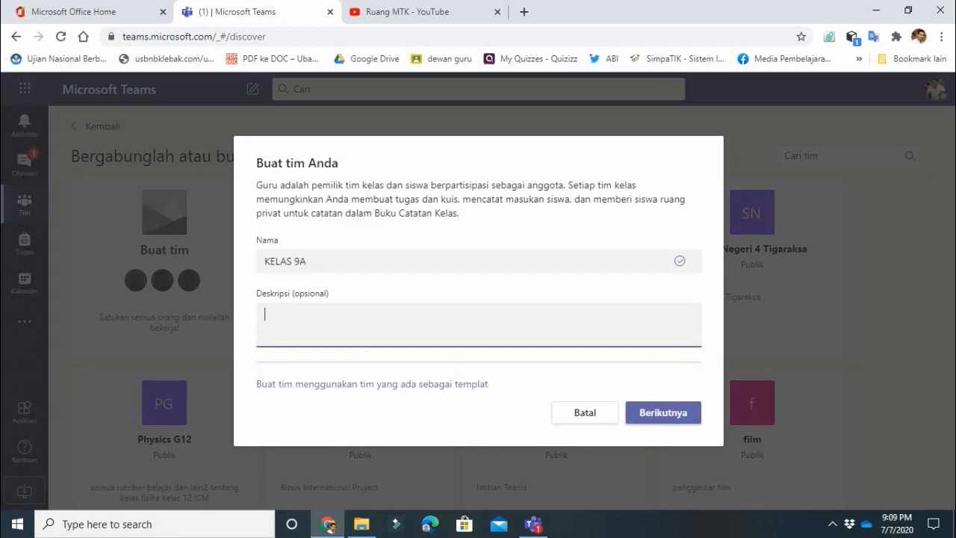
type("Ruang belajar bagi")
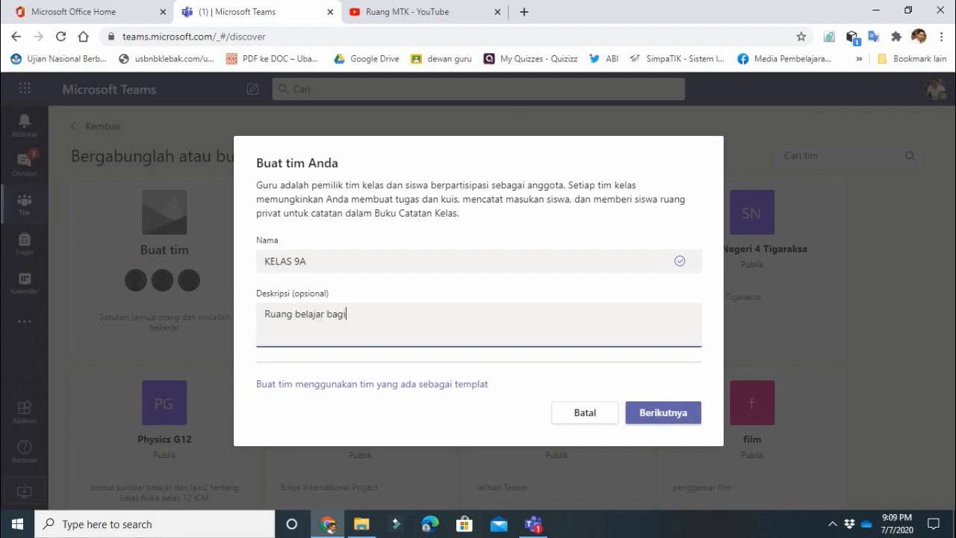
type(" siswa kelas 9A")
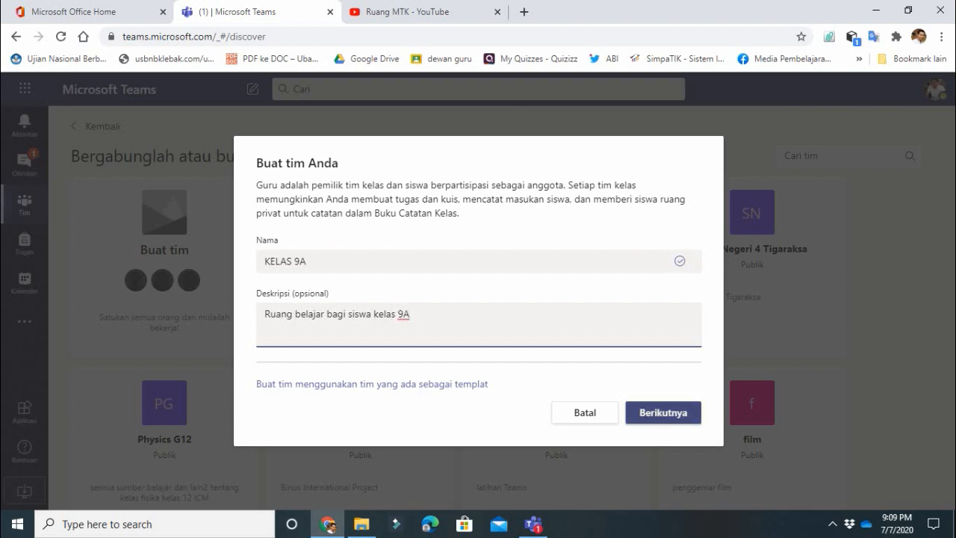
left_click(662, 413)
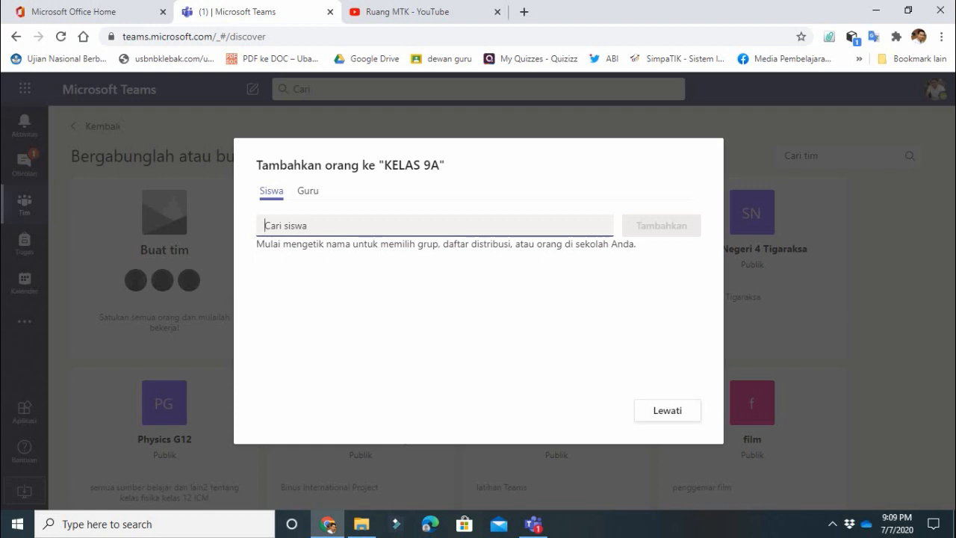
- Choose the first three students from the 'Cari siswa' search suggestions
type("pa")
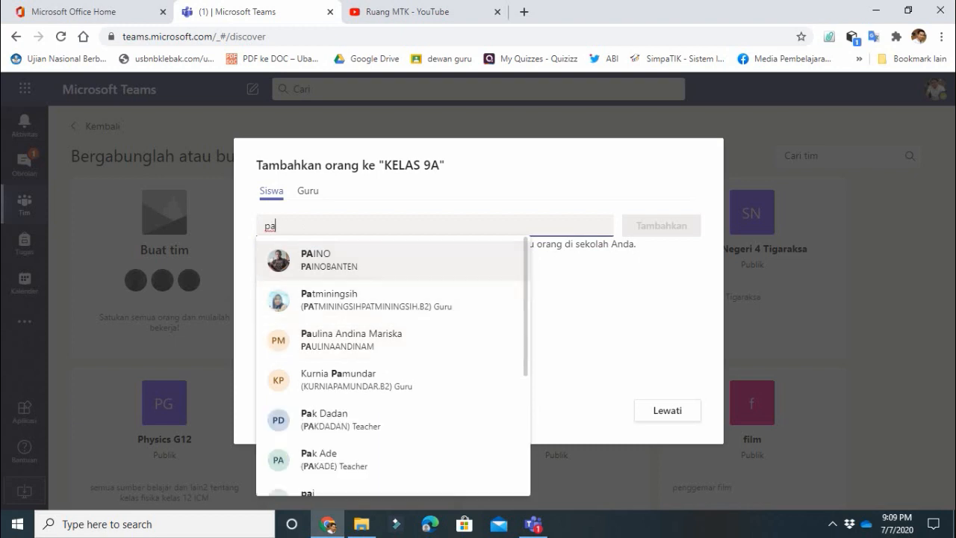
left_click(314, 259)
type("pa")
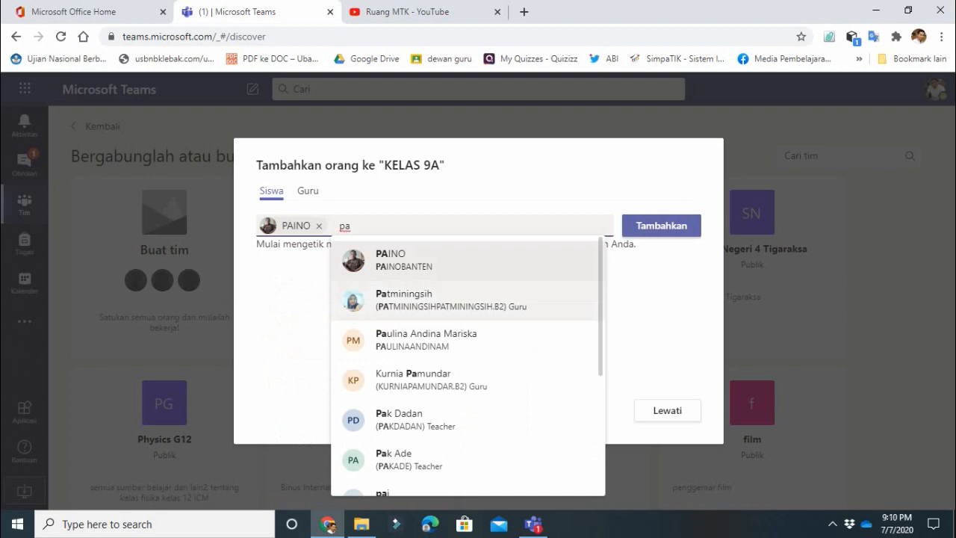
left_click(451, 301)
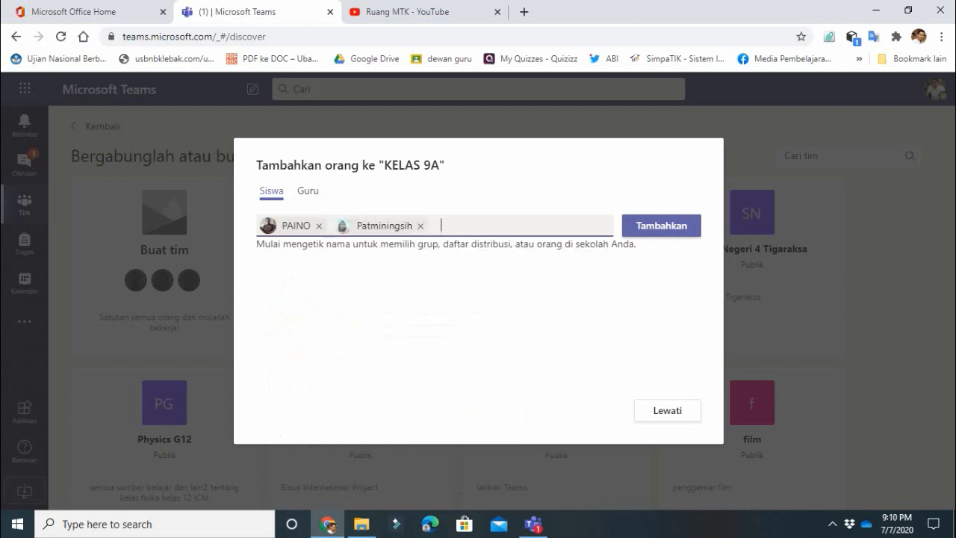
type("el")
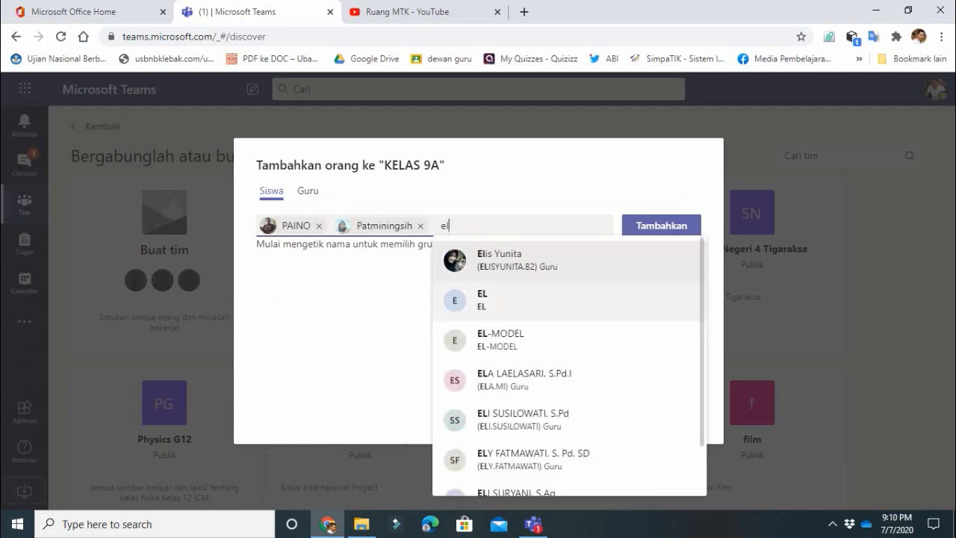
key("Return")
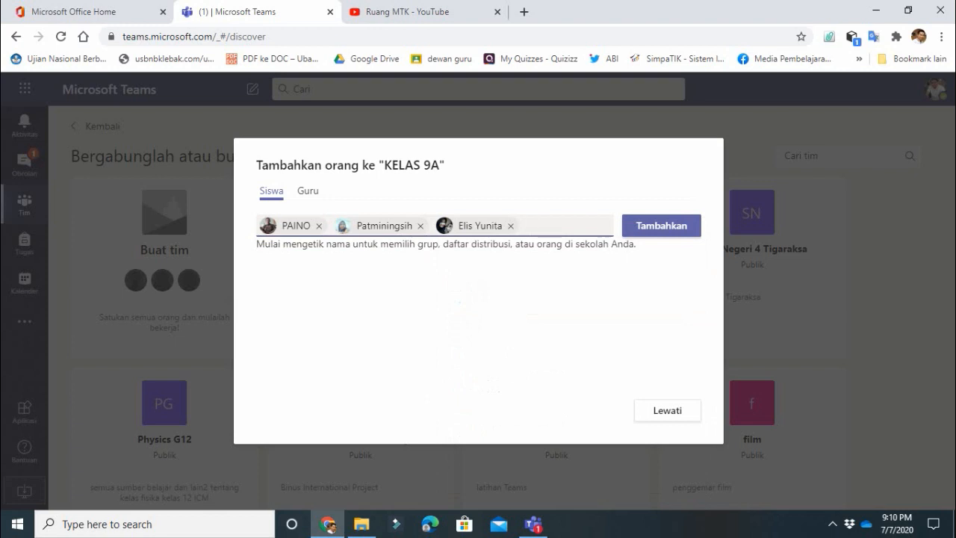
- Choose two more people, add all five to KELAS 9A, and close the dialog
type("so")
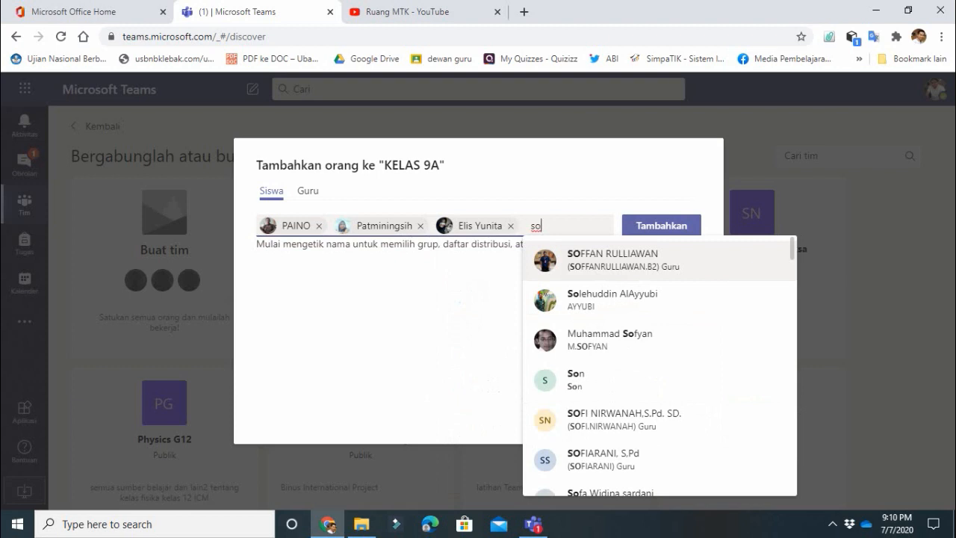
key("Return")
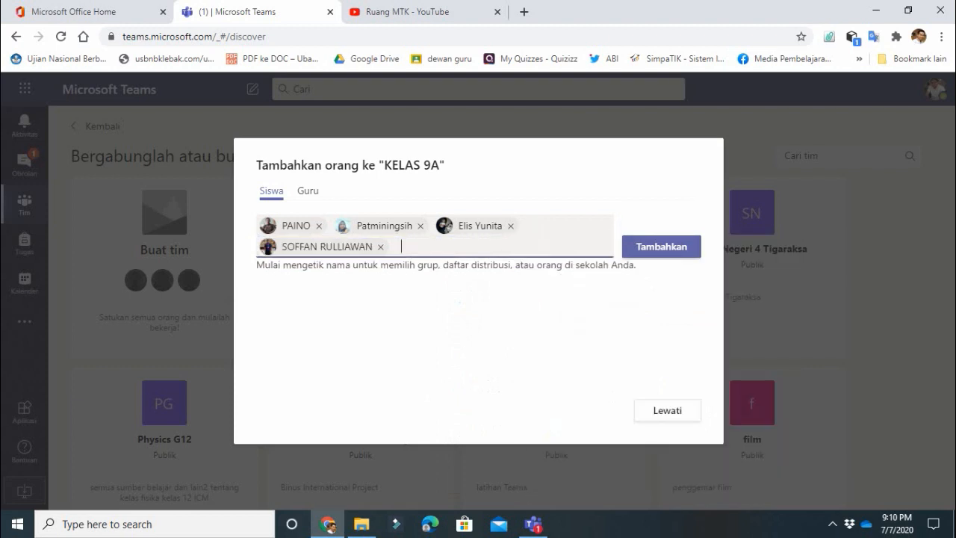
type("dede")
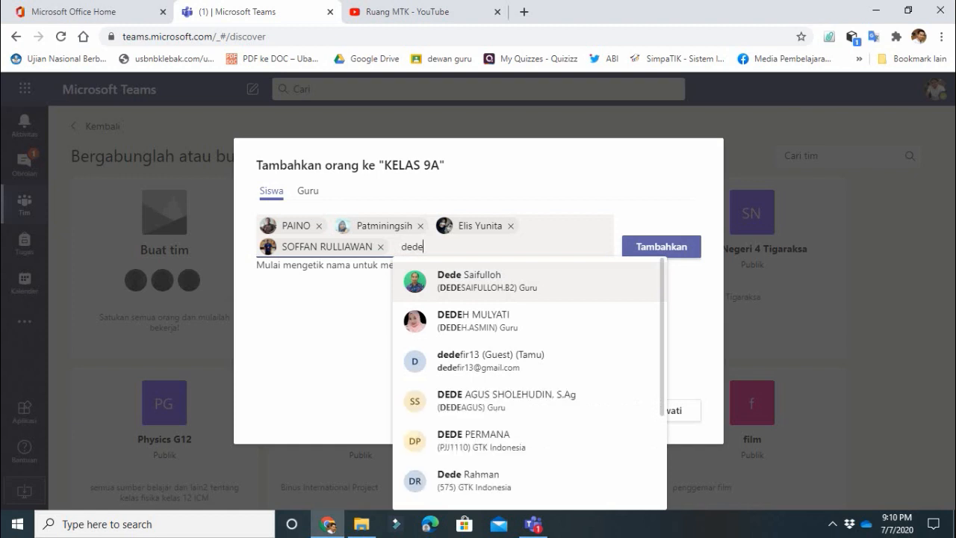
key("Return")
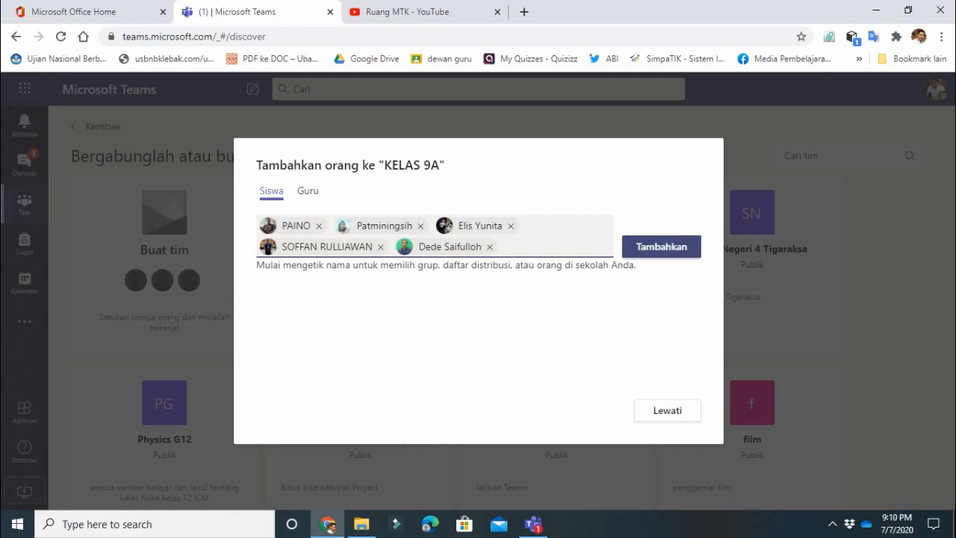
left_click(661, 247)
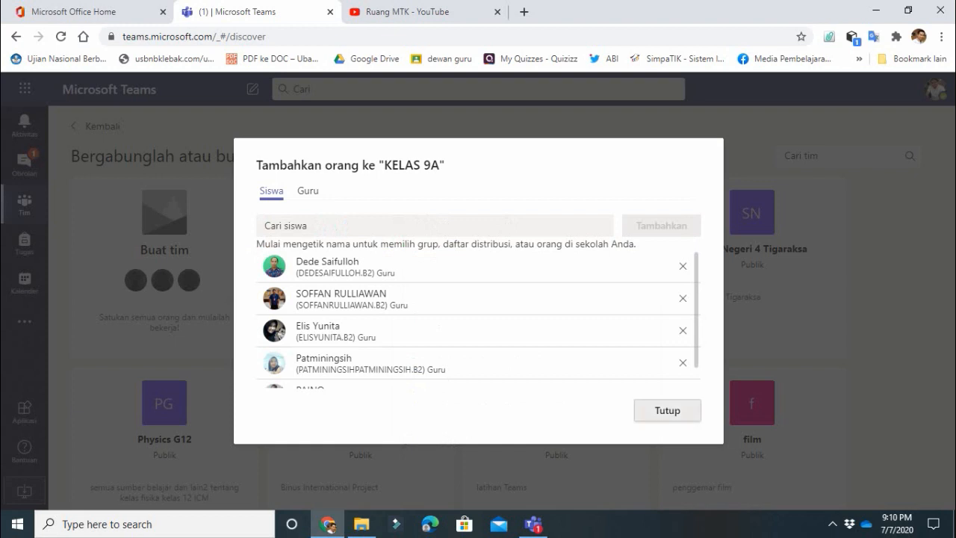
left_click(667, 410)
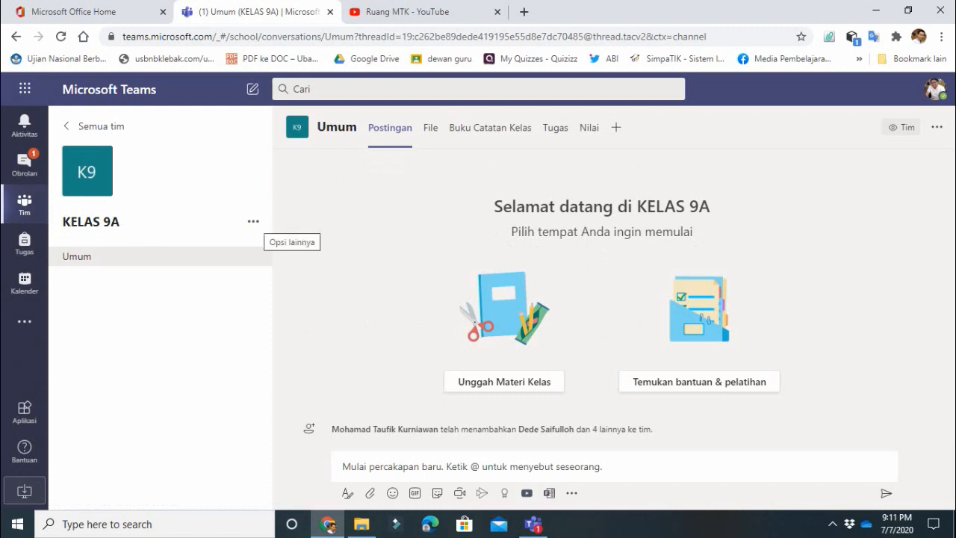
- From KELAS 9A's Manage team page, expand Members and guests and open Tambahkan anggota
left_click(253, 221)
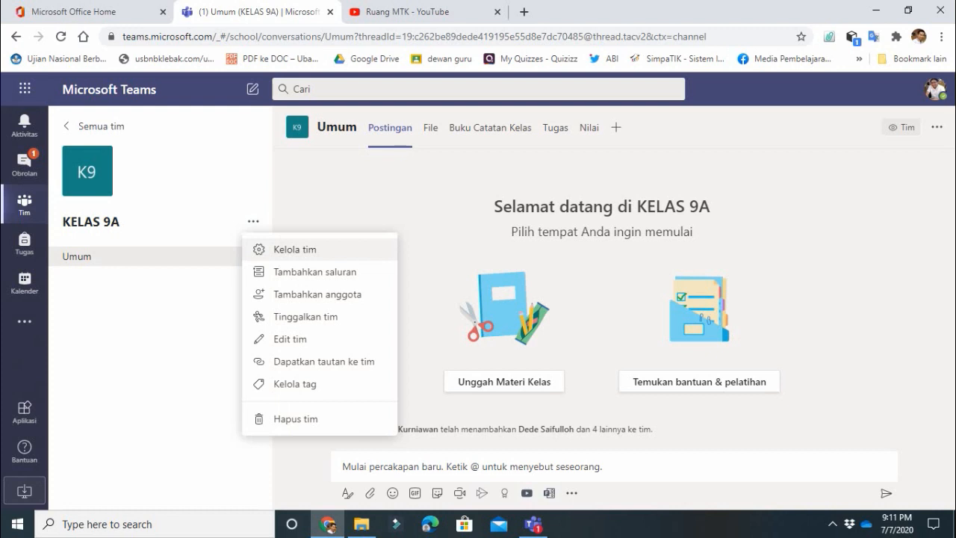
left_click(295, 249)
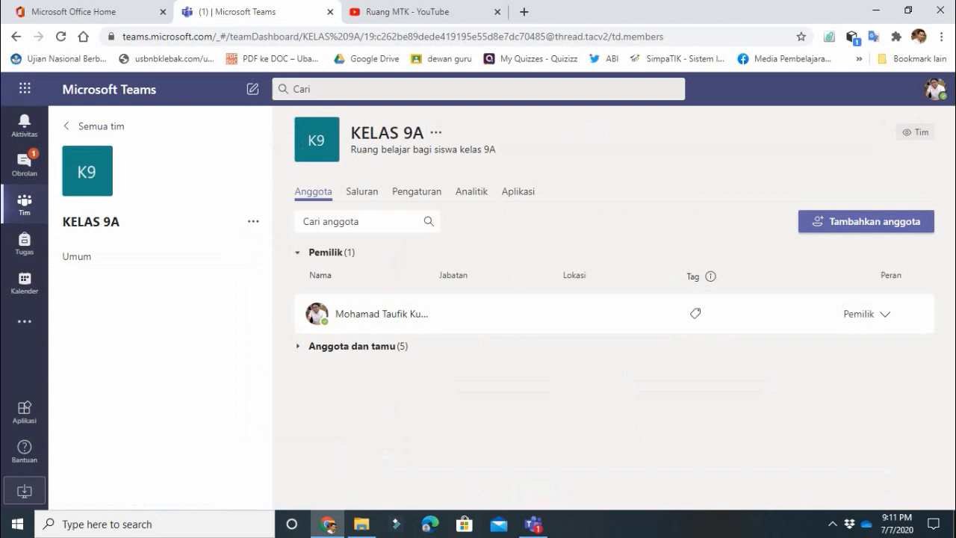
mouse_move(382, 314)
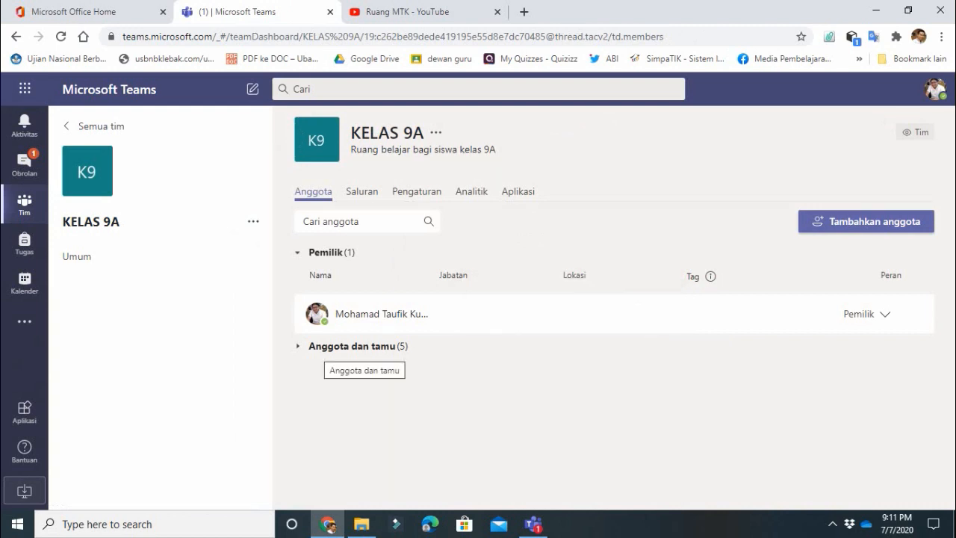
left_click(324, 347)
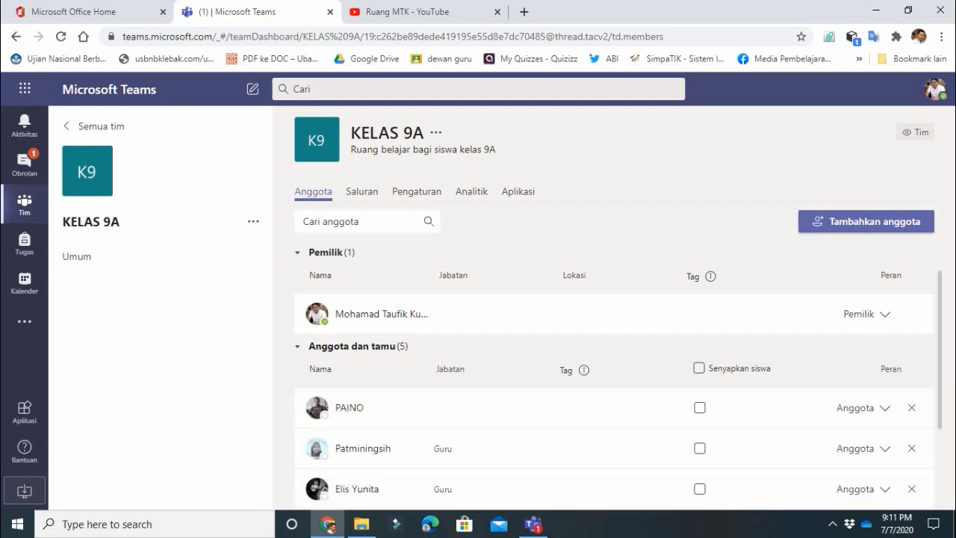
scroll(568, 448, "down", 1)
scroll(613, 403, "down", 1)
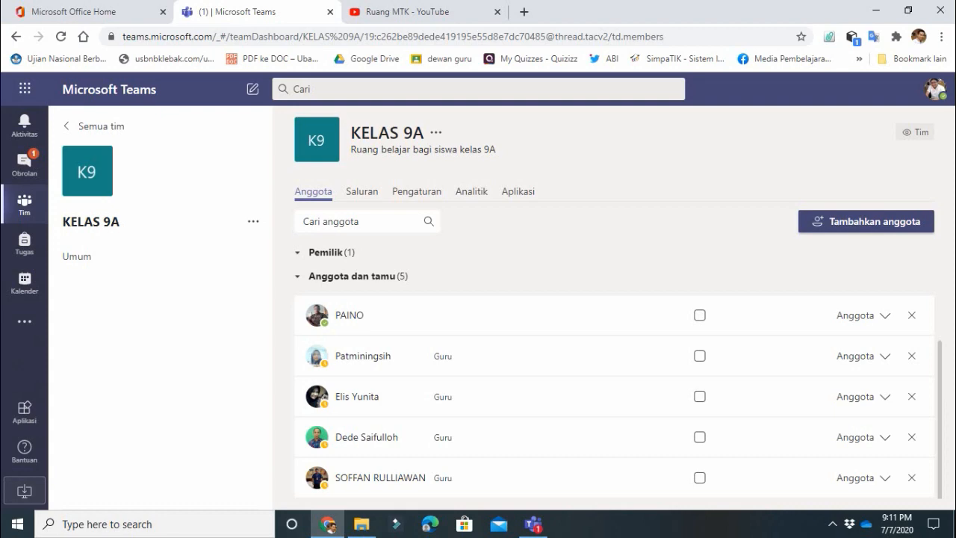
left_click(866, 221)
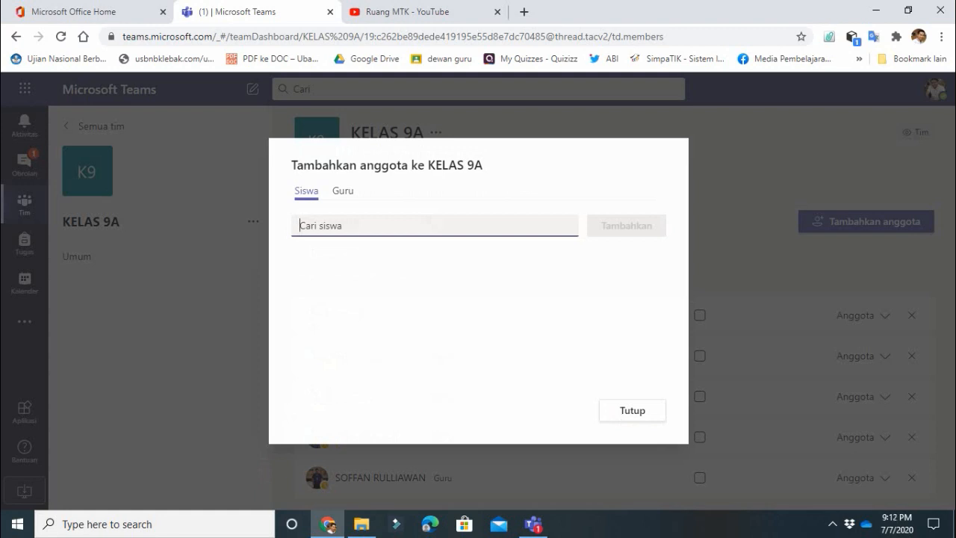
- Add a teacher found with 'mi' to KELAS 9A, bringing members and guests to six
type("mi")
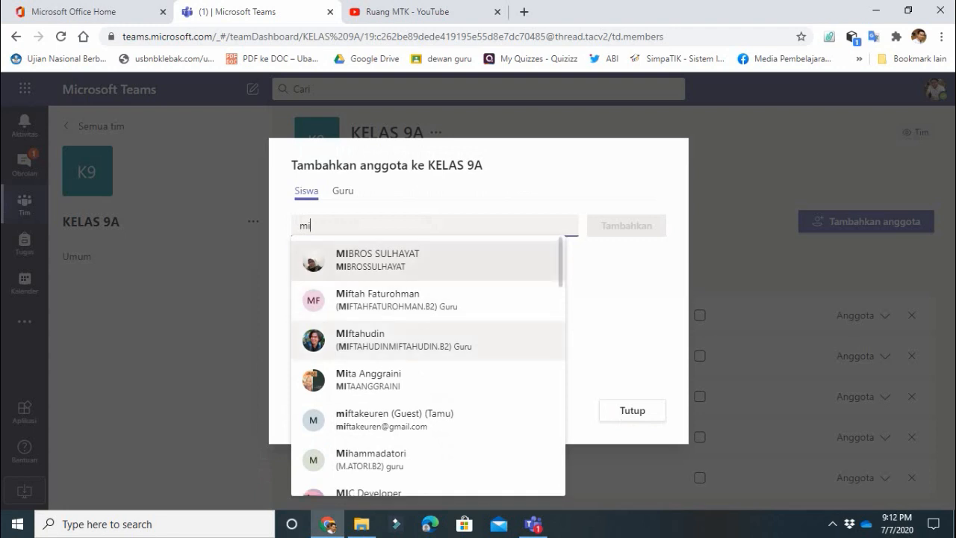
left_click(396, 339)
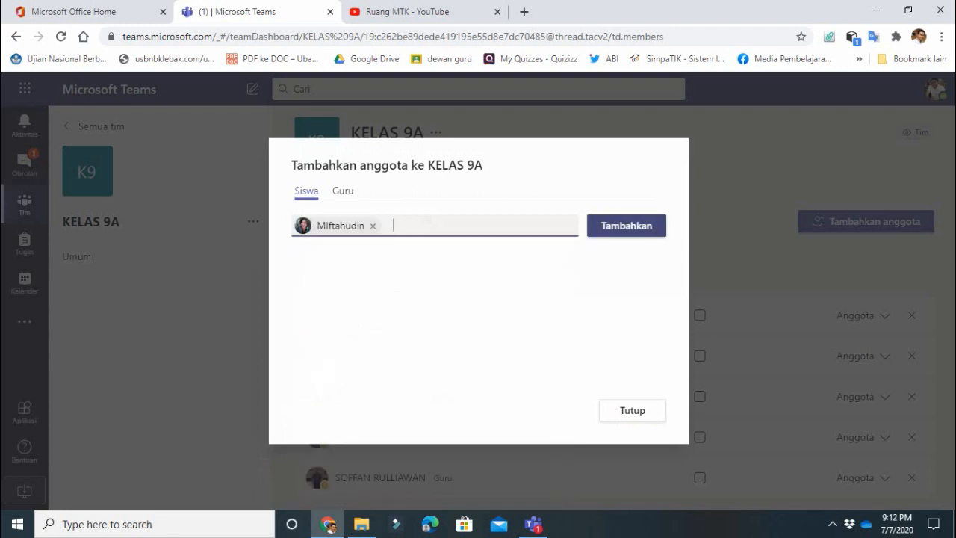
left_click(627, 225)
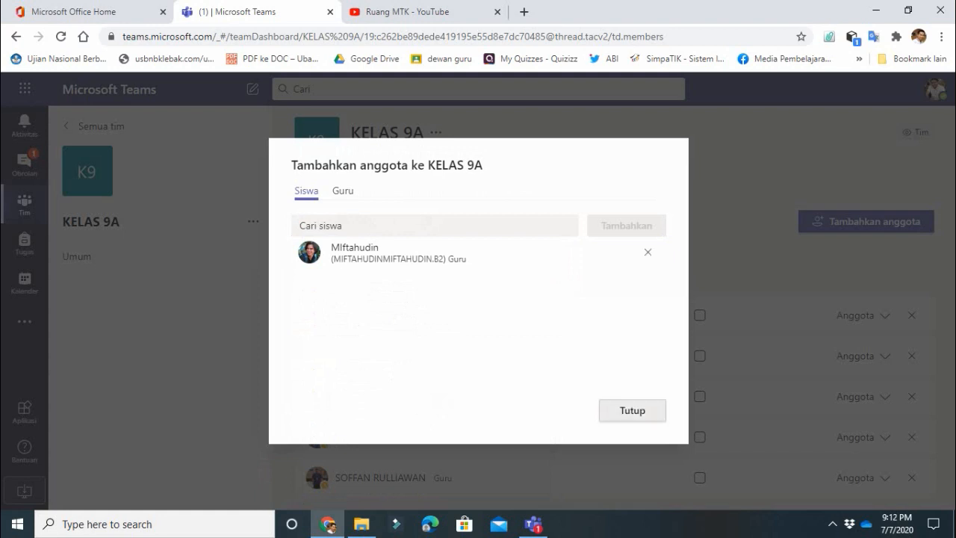
left_click(631, 410)
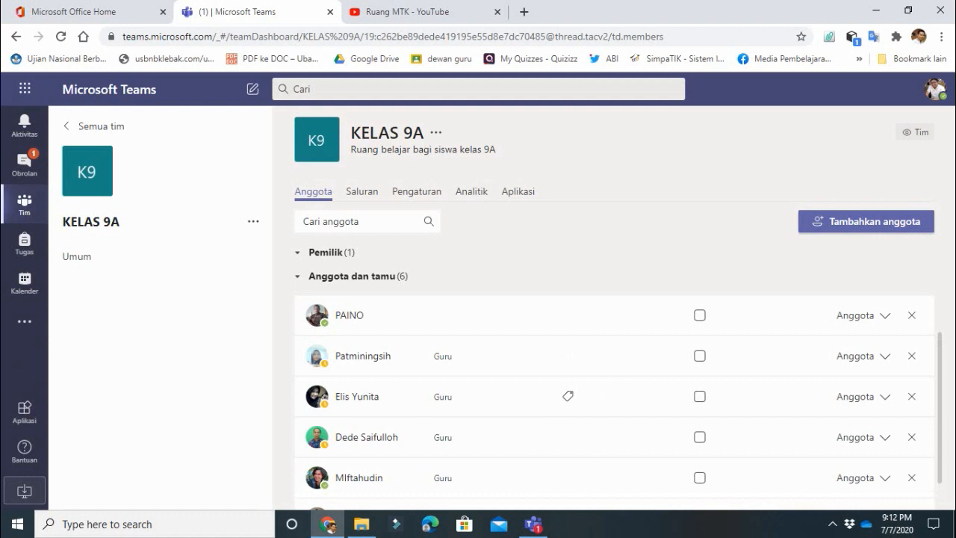
mouse_move(253, 256)
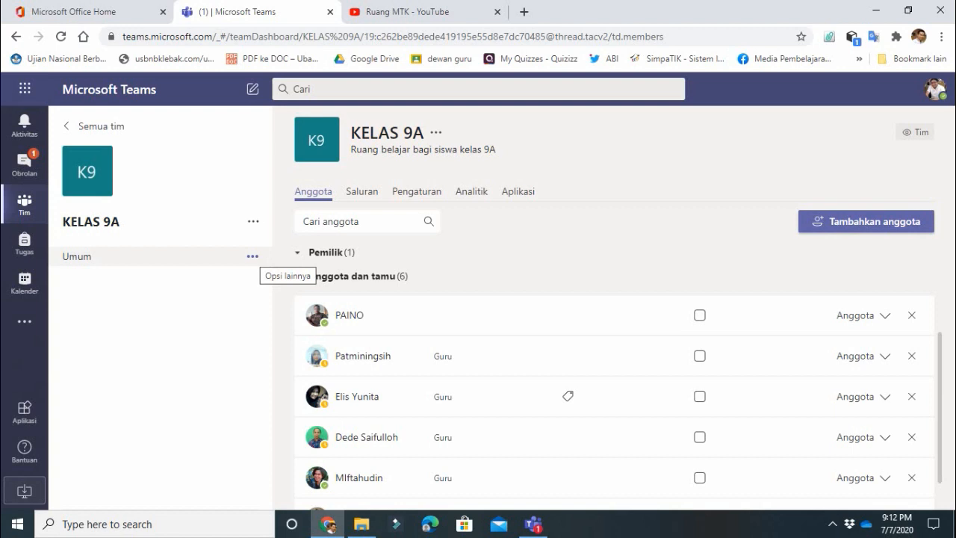
left_click(253, 221)
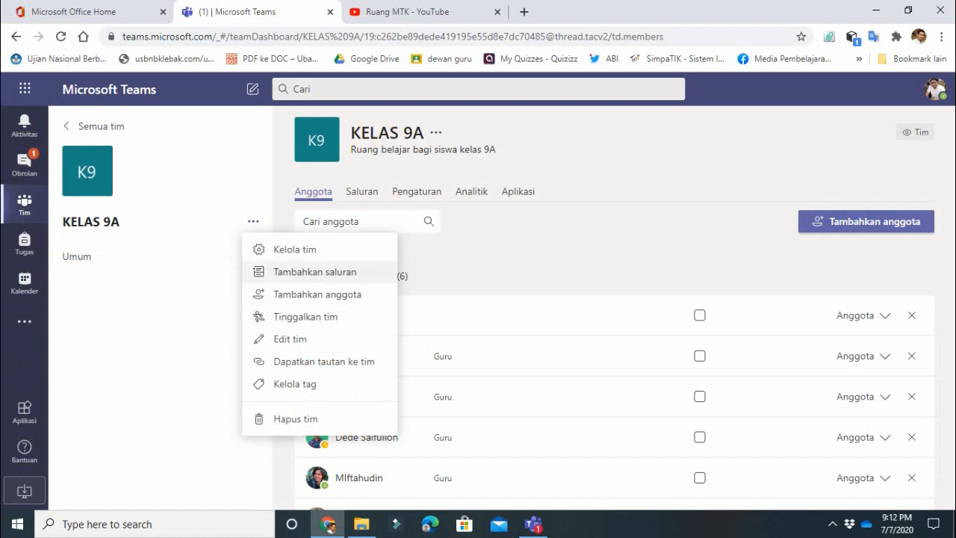
- Add a KELAS 9A channel 'RUANG BELAJAR SISWA' with description 'ROOM MEETING SISWA KELAS 9A'
left_click(315, 272)
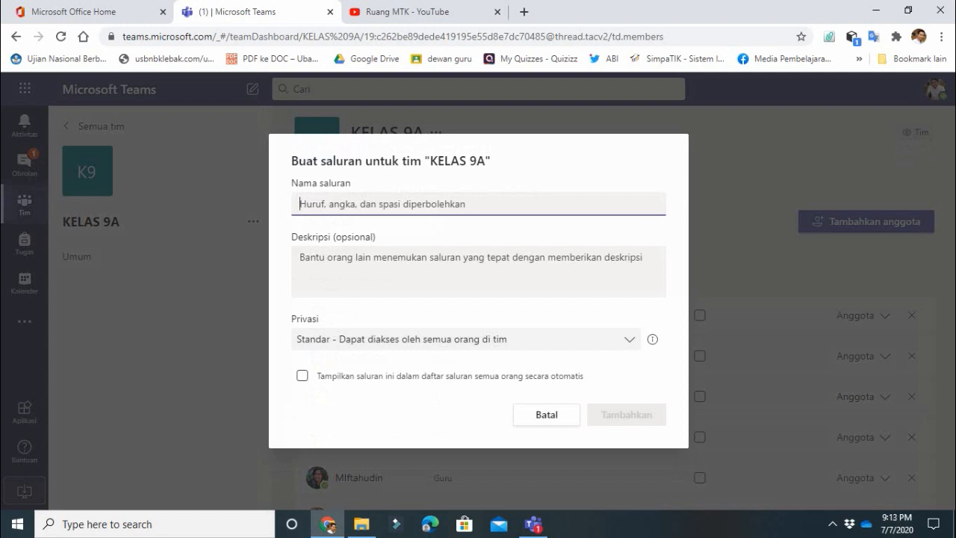
type("ruang")
key("BackSpace")
key("BackSpace")
key("BackSpace")
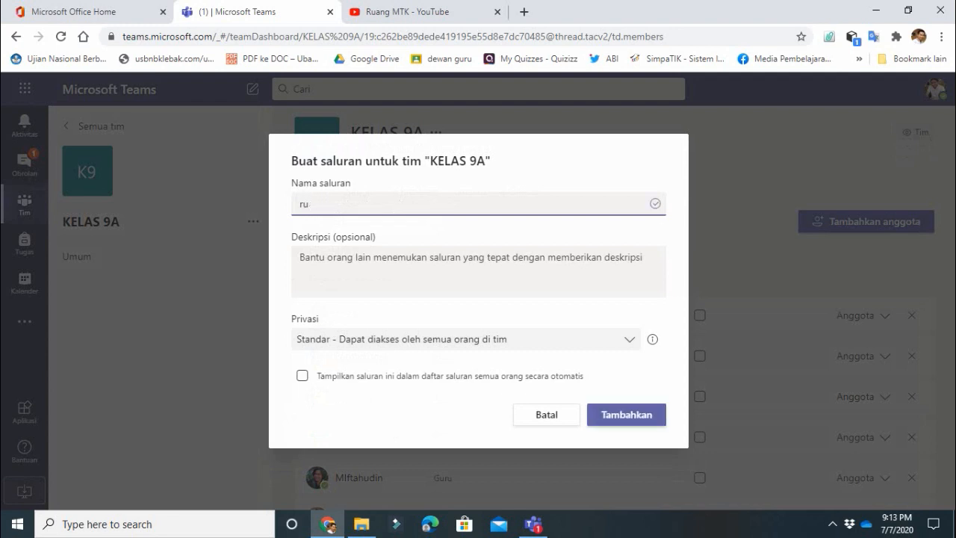
key("BackSpace")
key("BackSpace")
type("RUANG B")
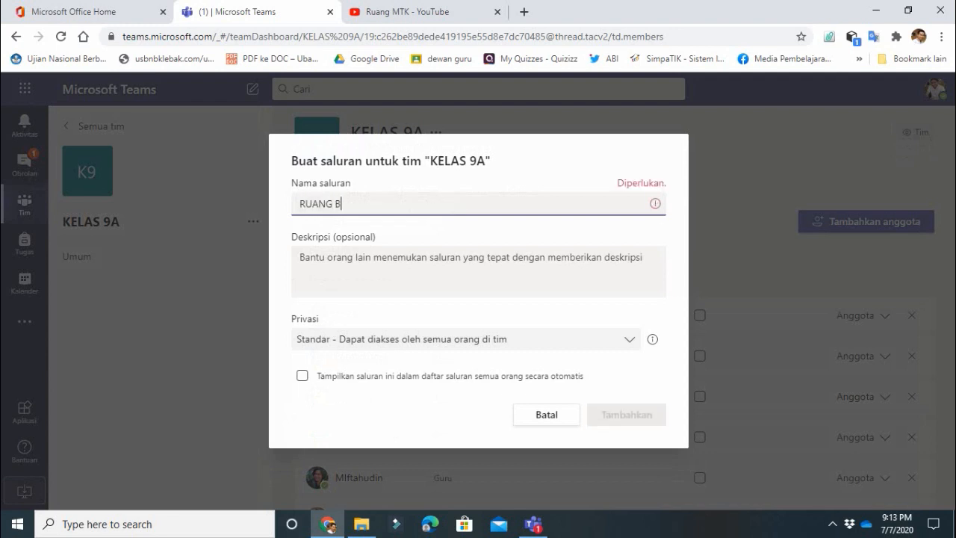
type("ELAJAR SIS")
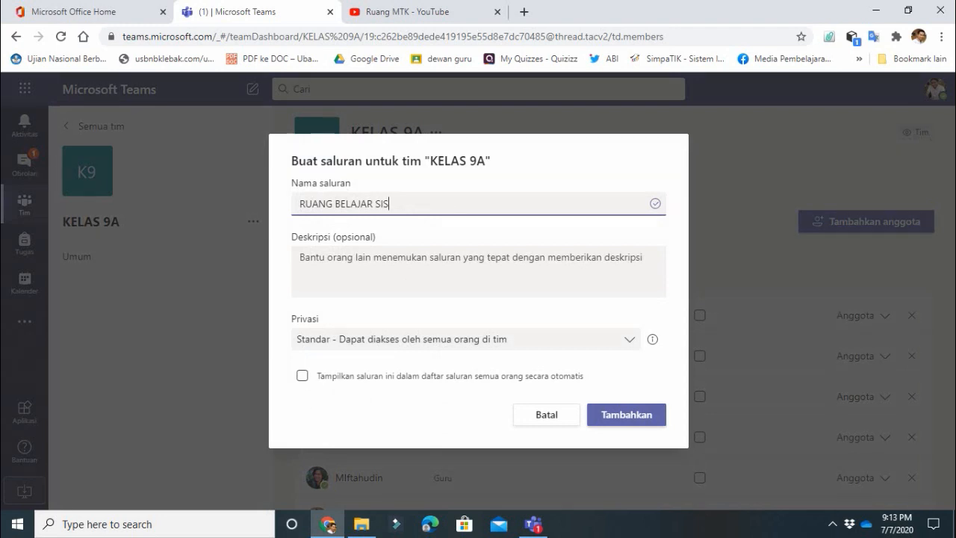
type("WA")
left_click(301, 258)
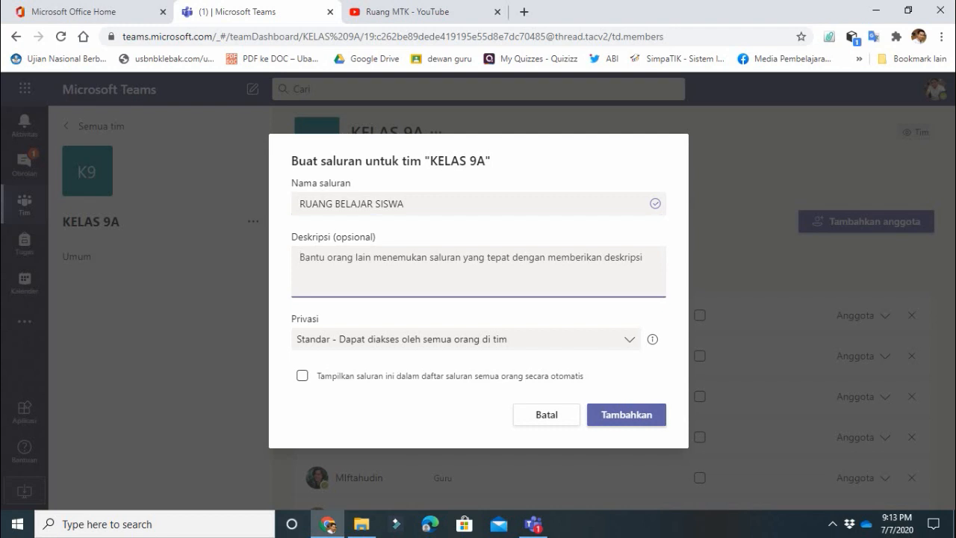
type("ROOM ")
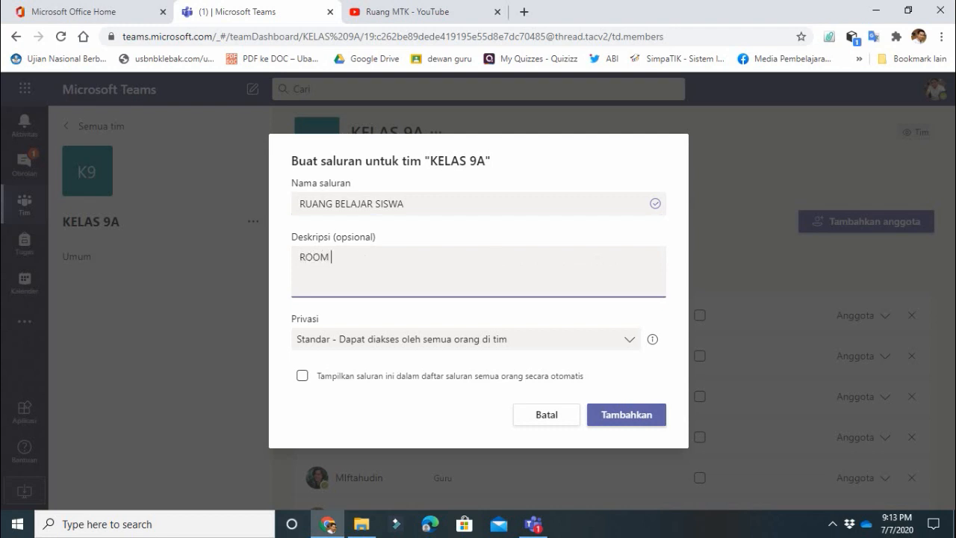
type("MEETING SISWA")
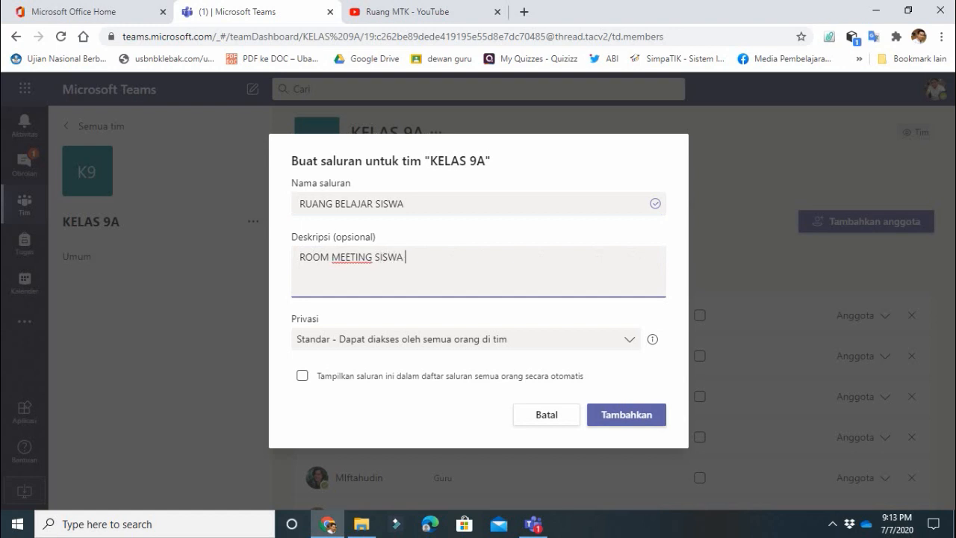
type(" KELAS 9A")
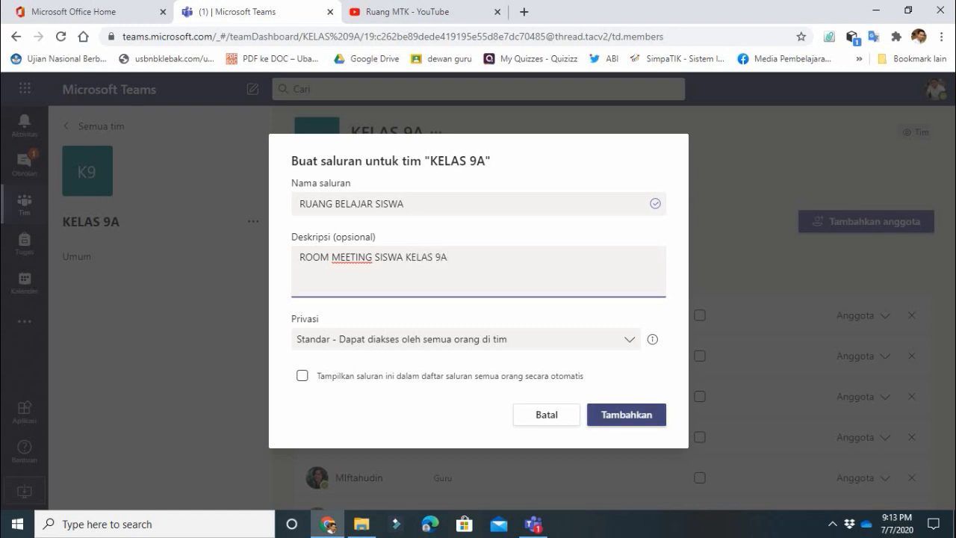
left_click(626, 414)
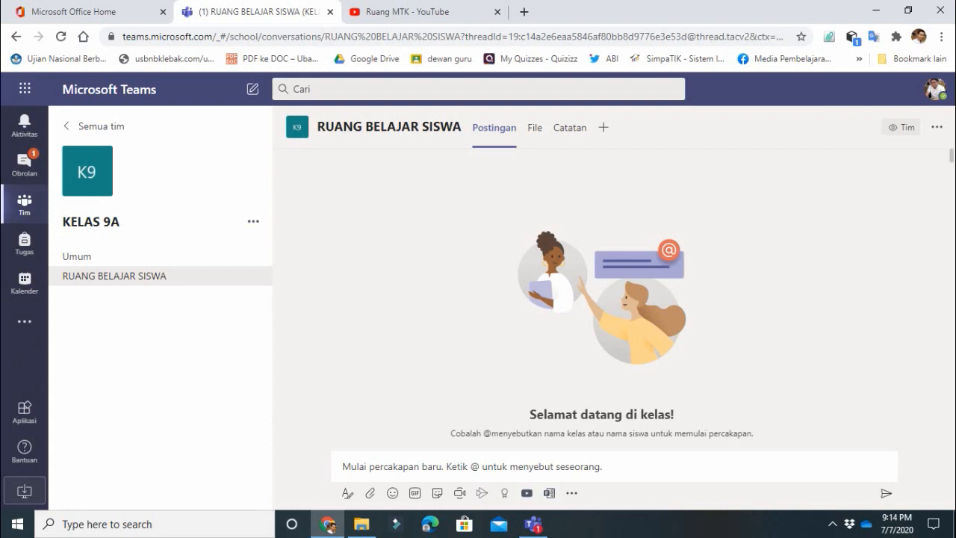
- Reopen the KELAS 9A team options menu next to the team name
left_click(253, 222)
left_click(253, 221)
left_click(253, 222)
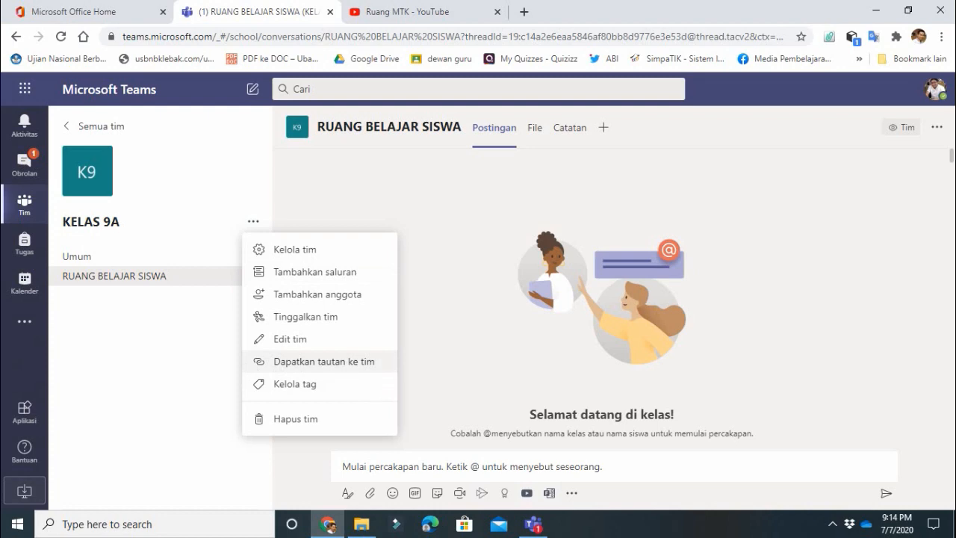
- Copy the KELAS 9A team link with 'Dapatkan tautan ke tim' and minimise Chrome
left_click(324, 361)
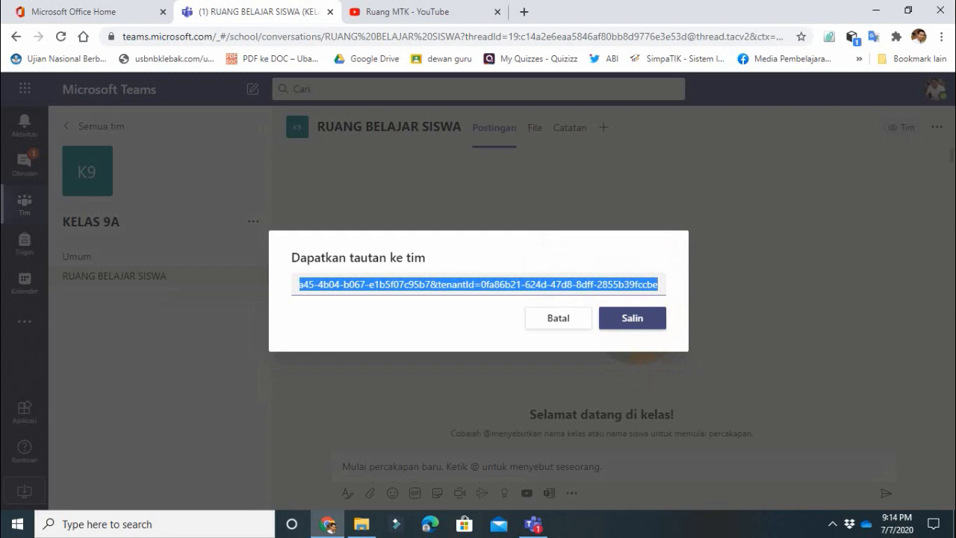
left_click(631, 318)
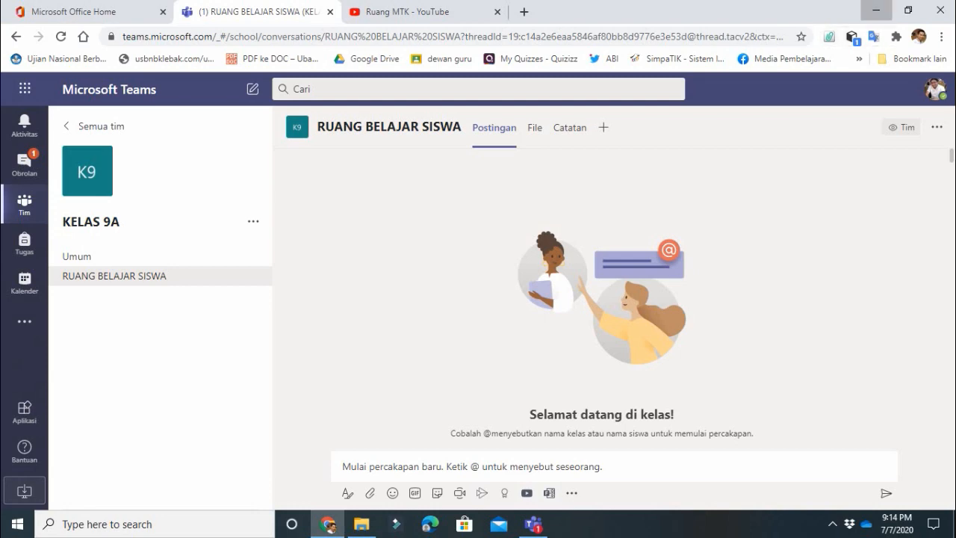
left_click(876, 12)
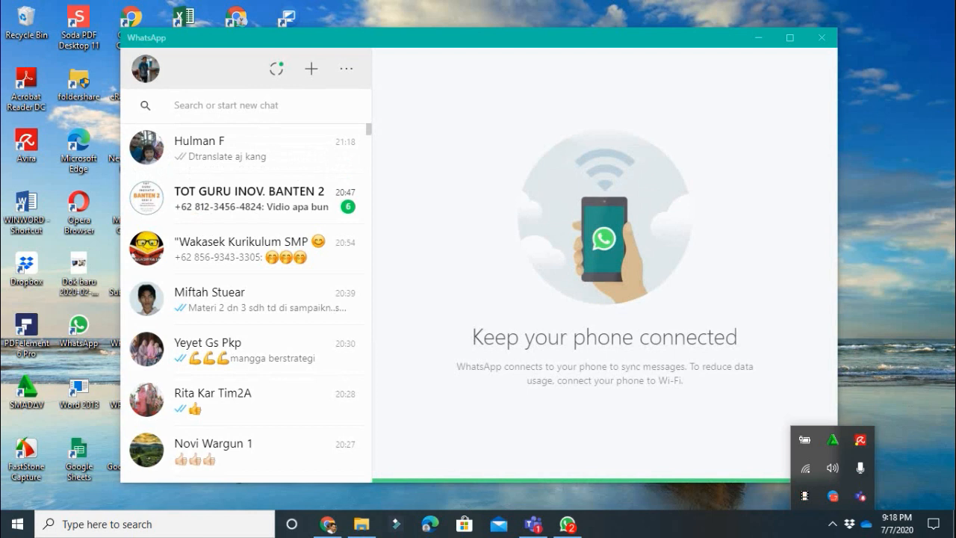
- Send the copied KELAS 9A Teams link in a contact's WhatsApp chat, then minimise WhatsApp
left_click(227, 106)
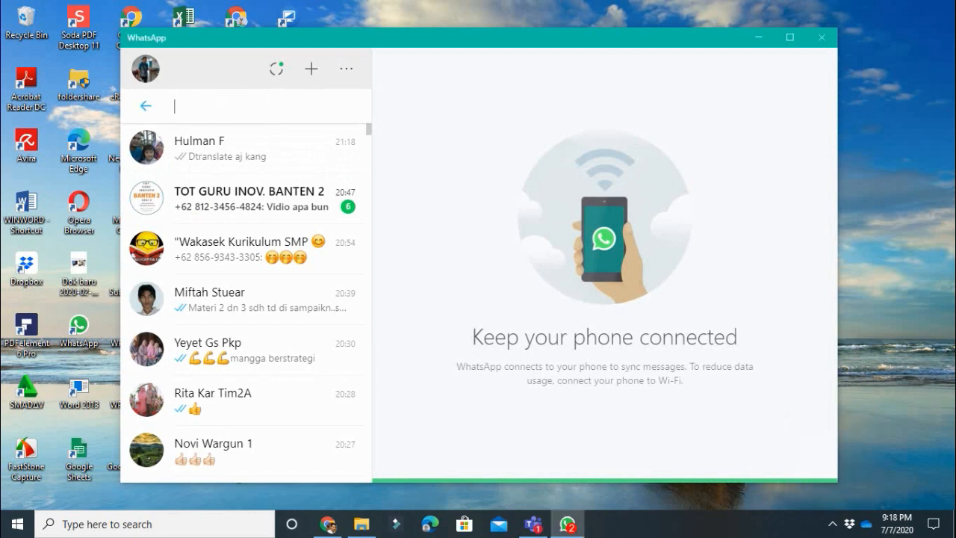
type("RUHU")
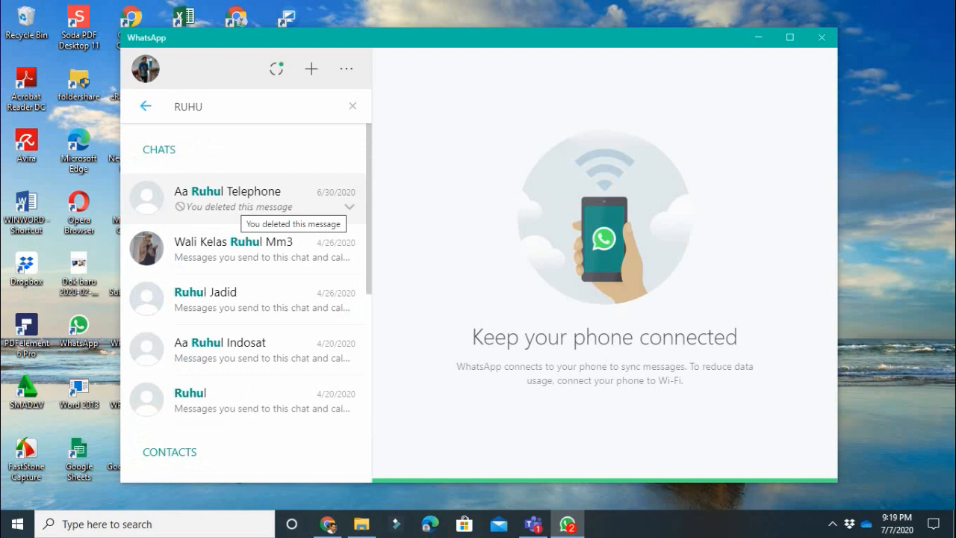
left_click(237, 203)
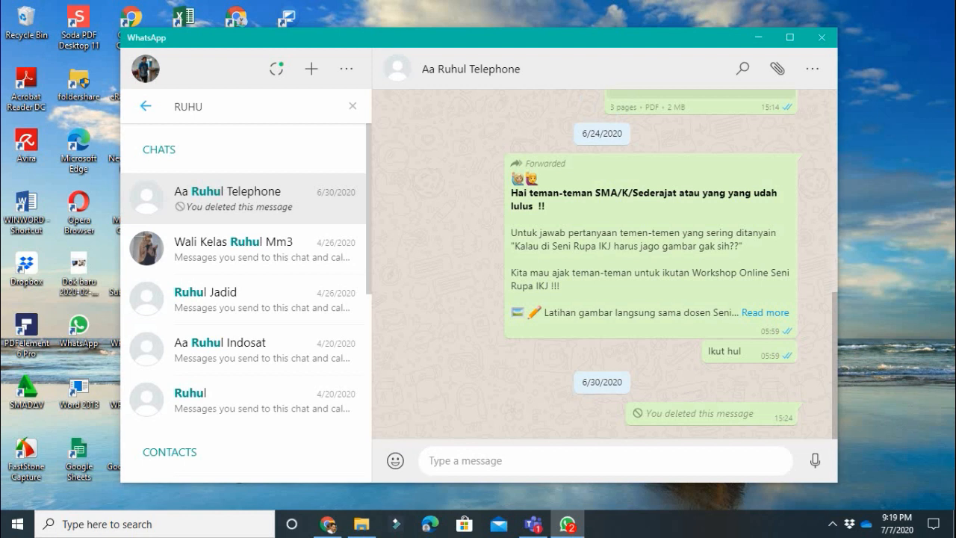
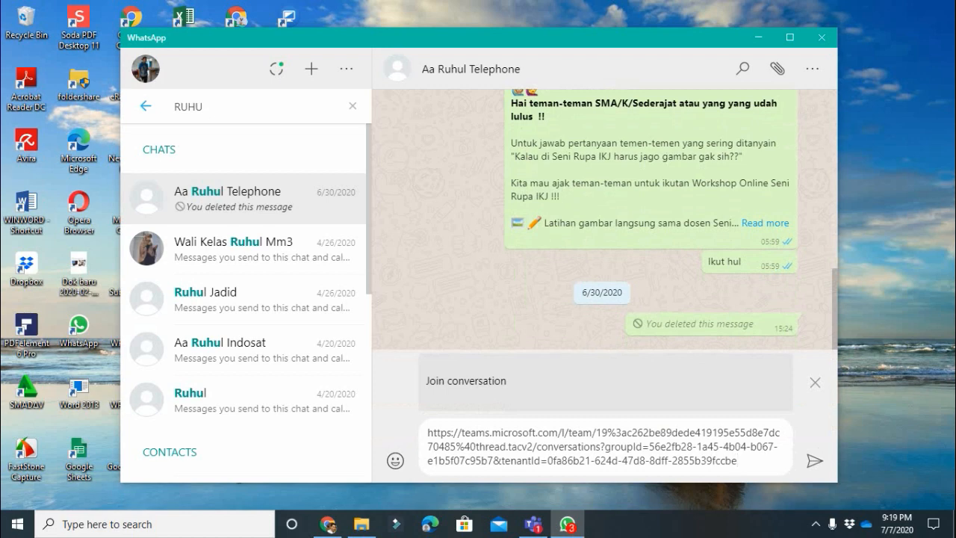
key("Return")
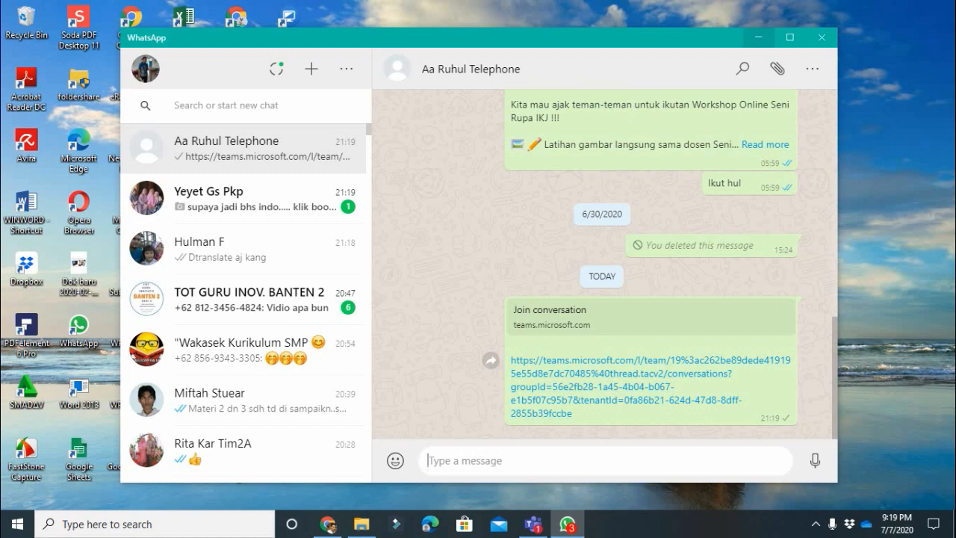
left_click(757, 37)
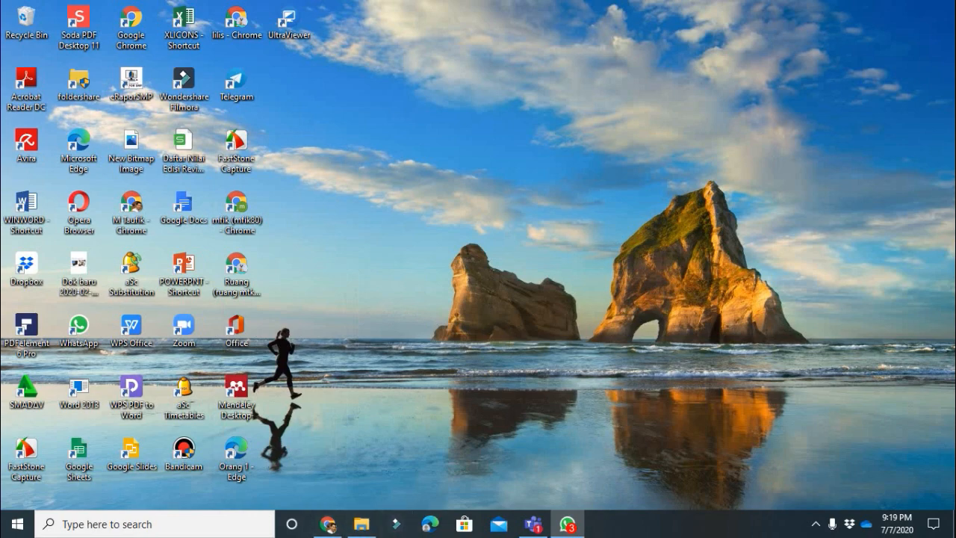
- Go from Teams to Bitly Link Management via the bookmarks and open a new Create Link form
left_click(327, 524)
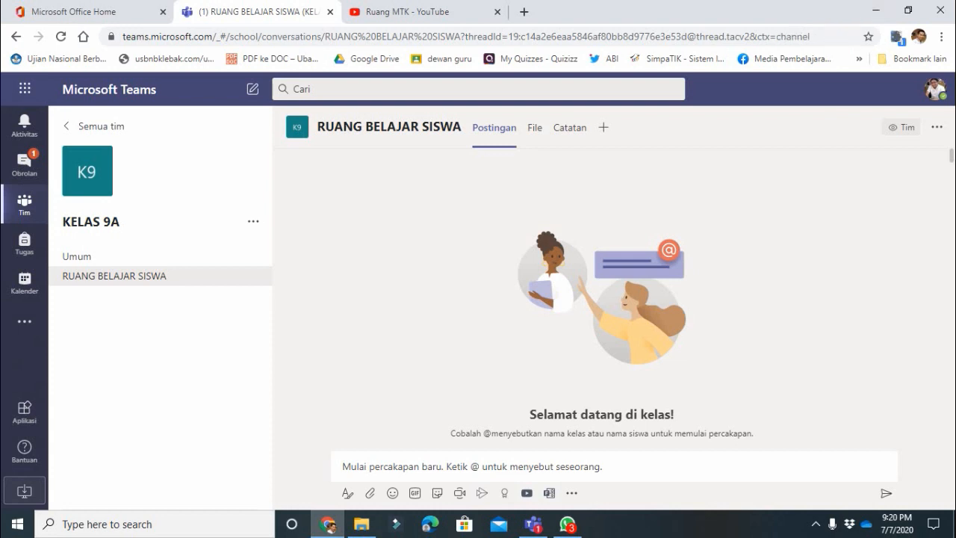
left_click(859, 58)
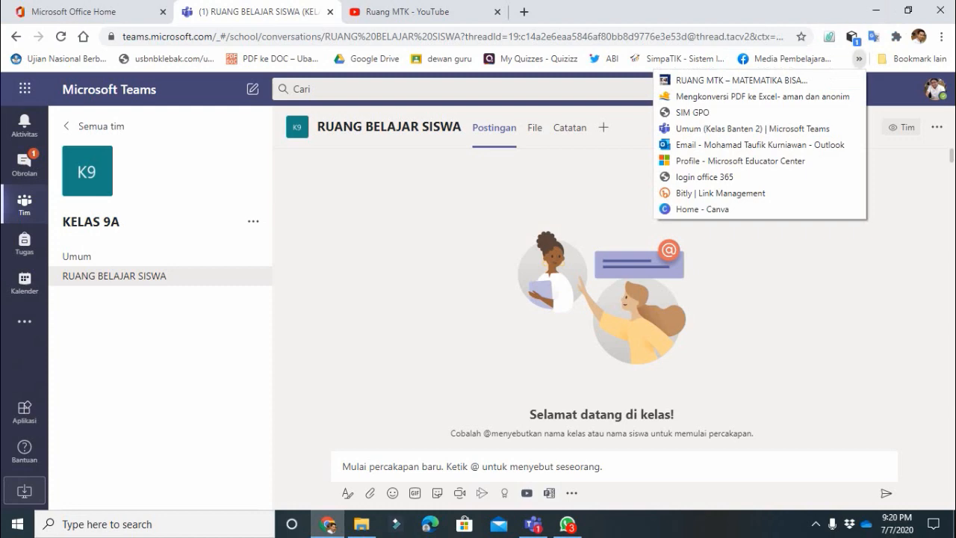
left_click(727, 193)
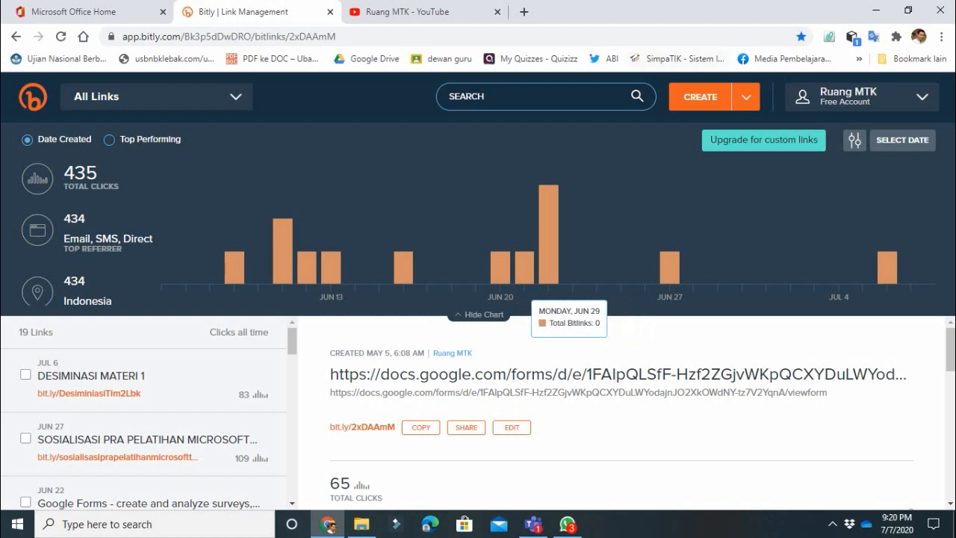
left_click(700, 97)
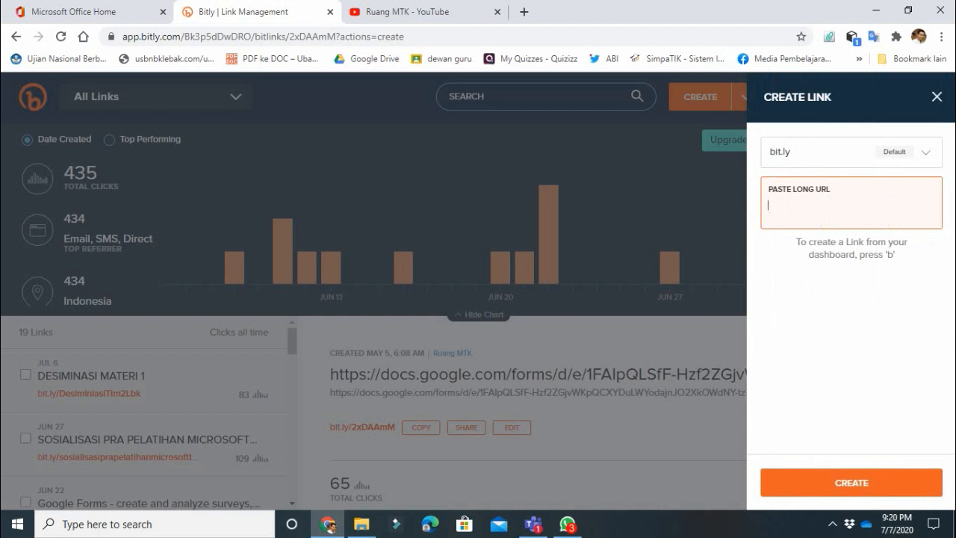
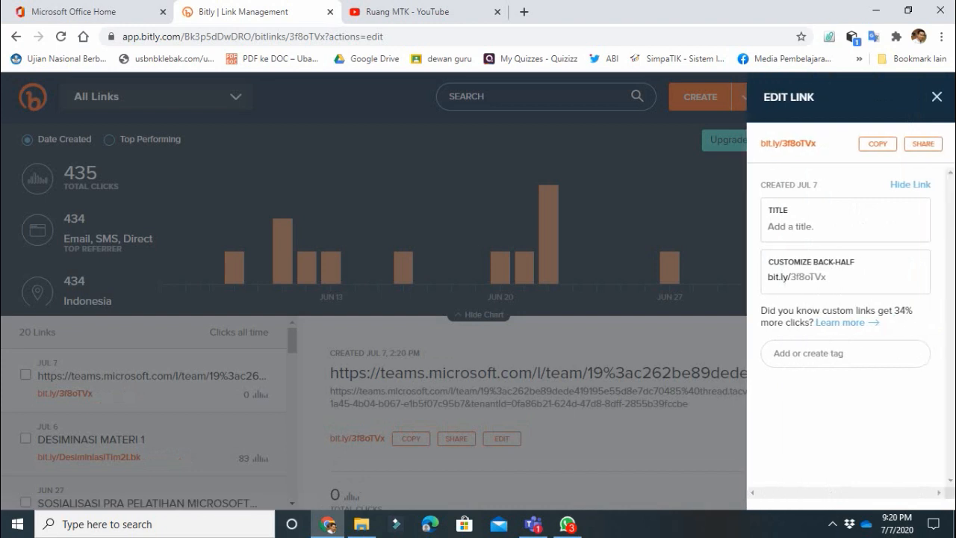
left_click(845, 226)
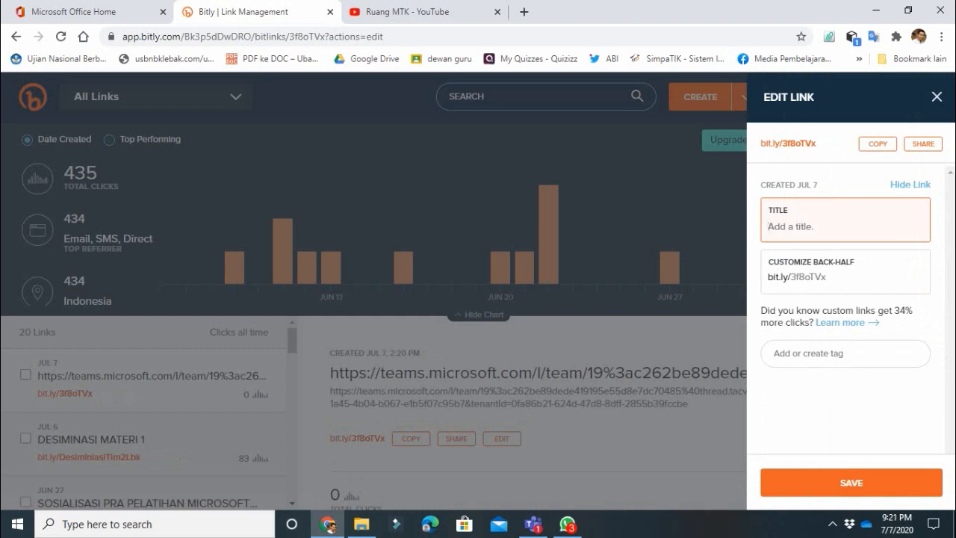
type("L")
type("INK")
key("BackSpace")
type("NK KELAS 9A")
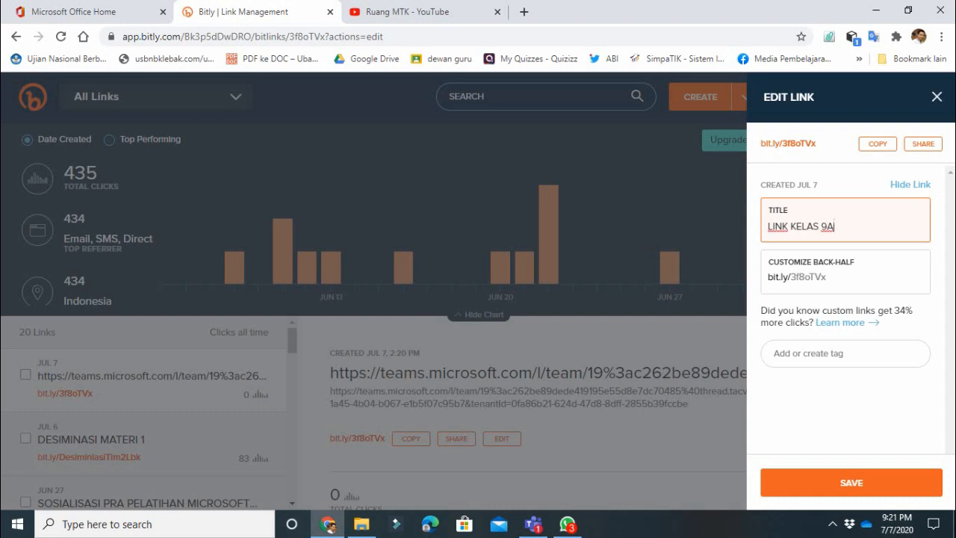
left_click(826, 277)
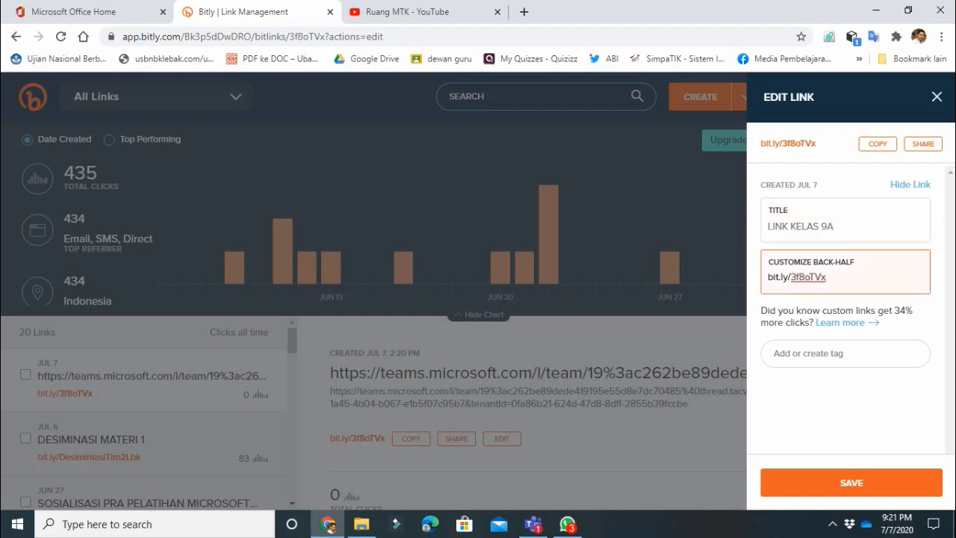
key("BackSpace")
key("BackSpace")
key("BackSpace")
key("BackSpace")
key("BackSpace")
key("BackSpace")
key("BackSpace")
type("link 9A")
key("Return")
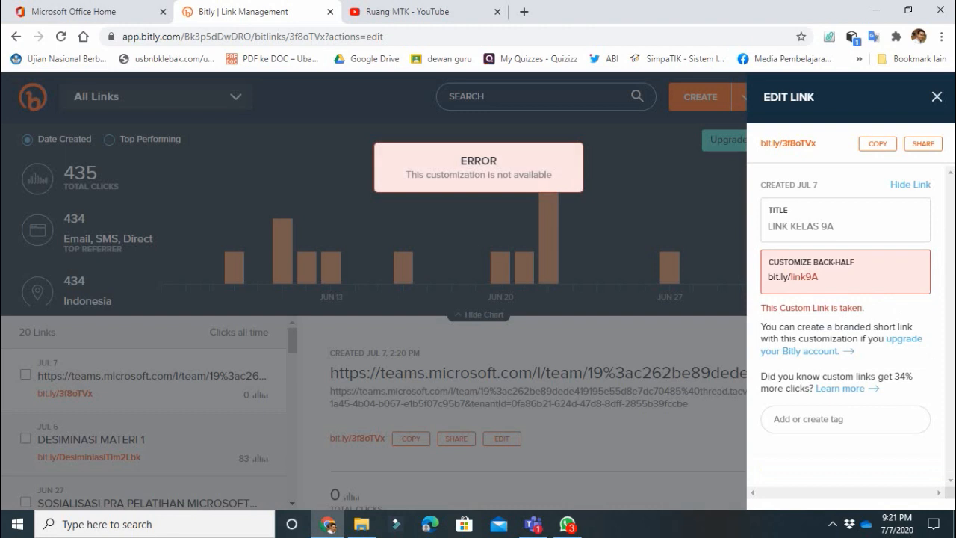
left_click(812, 277)
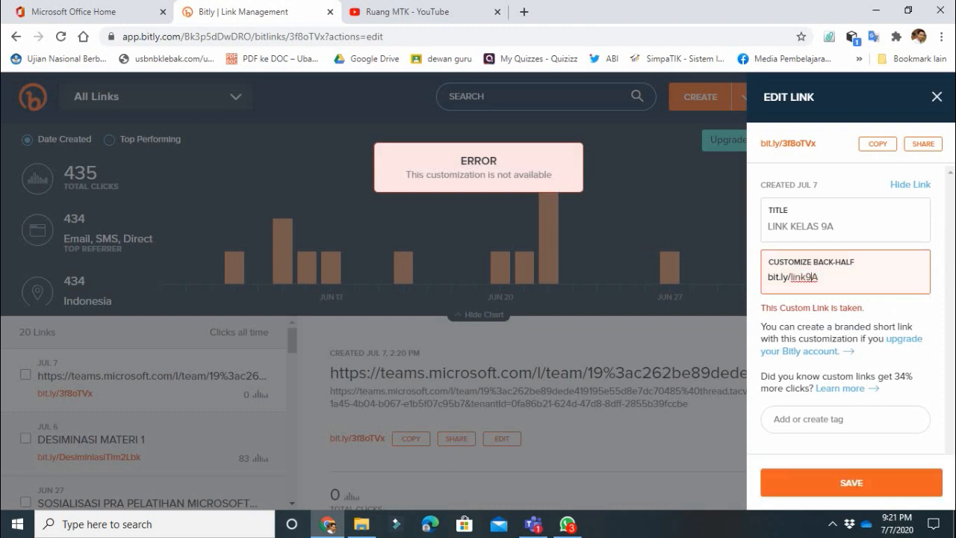
key("BackSpace")
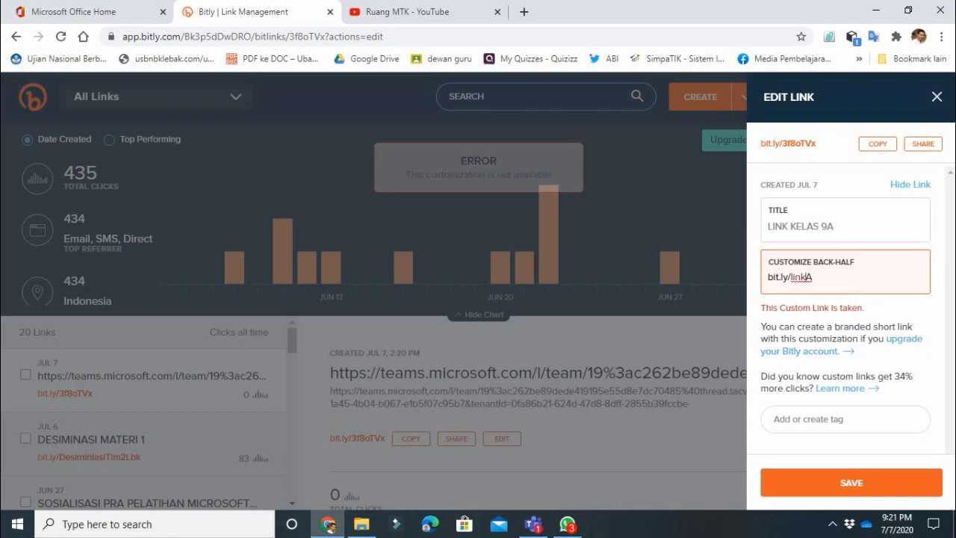
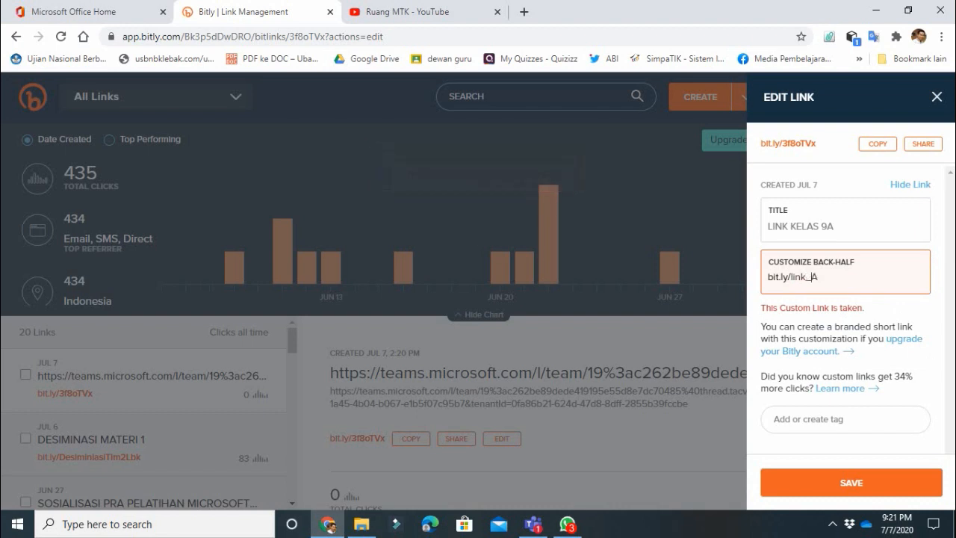
key("Return")
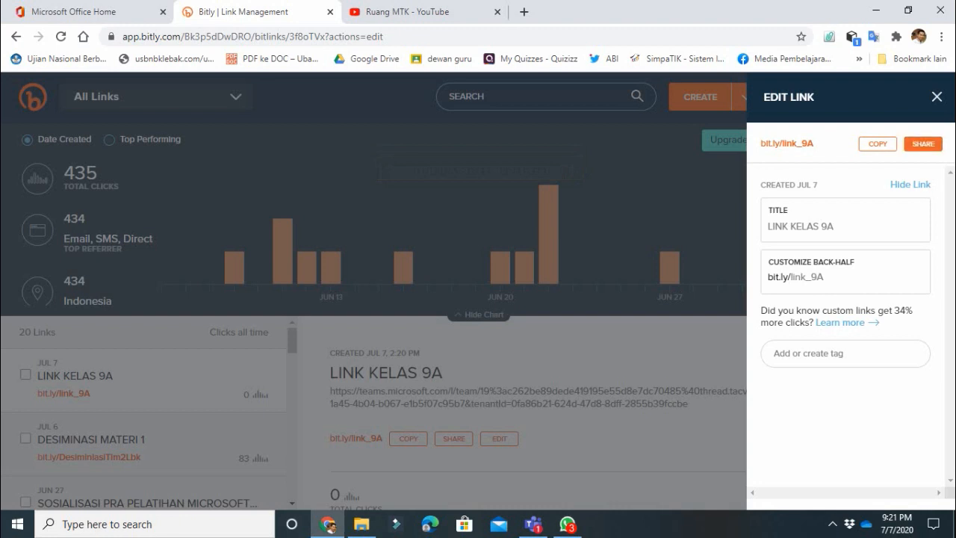
left_click(878, 144)
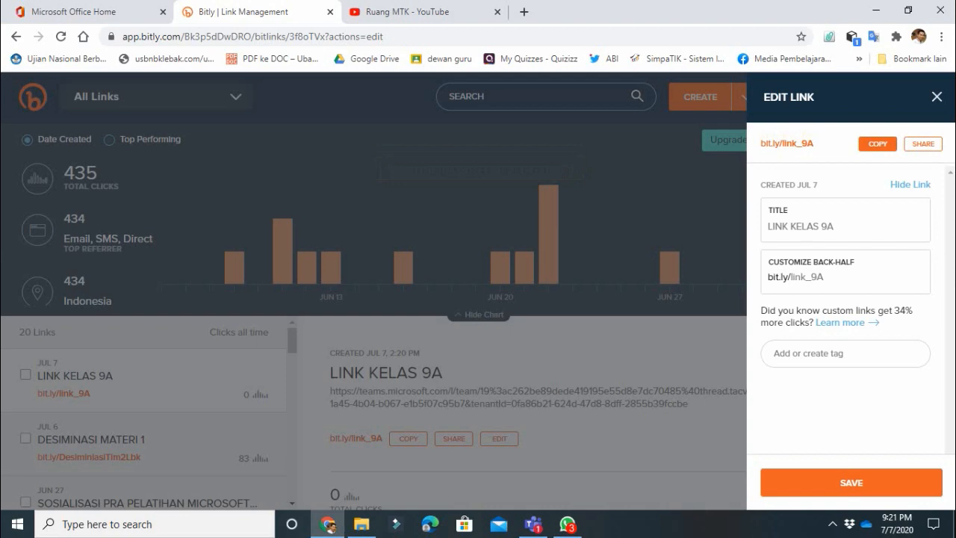
left_click(568, 524)
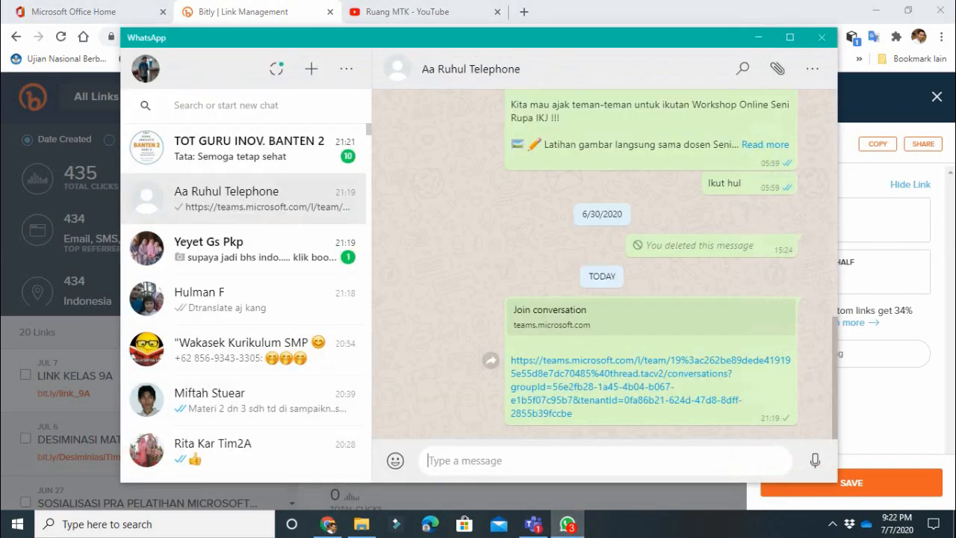
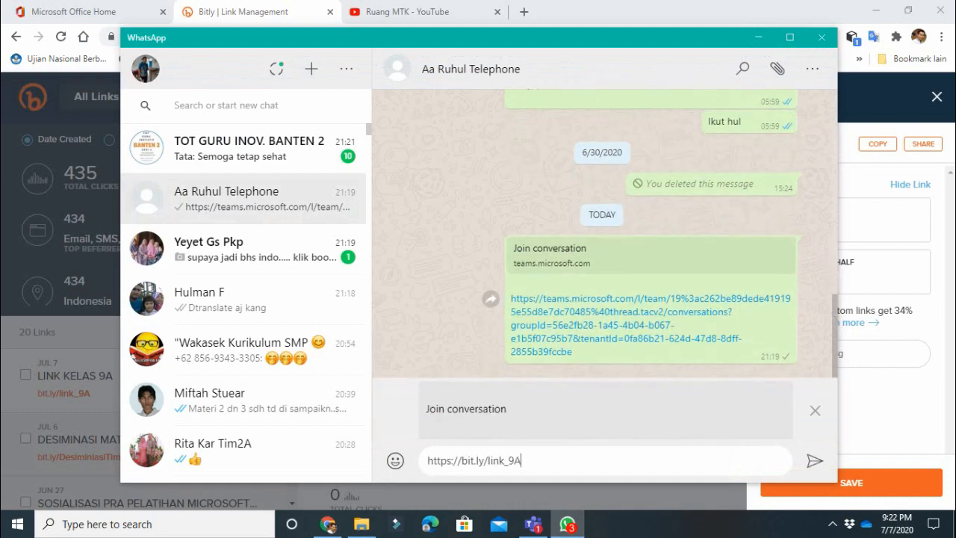
key("Return")
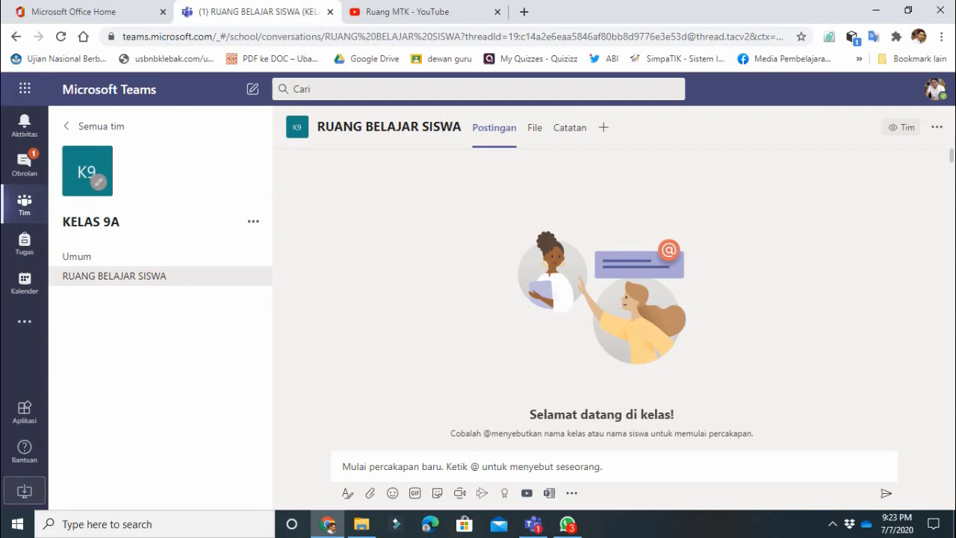
- Generate a join code under Kode tim in KELAS 9A's Pengaturan and copy it
left_click(253, 221)
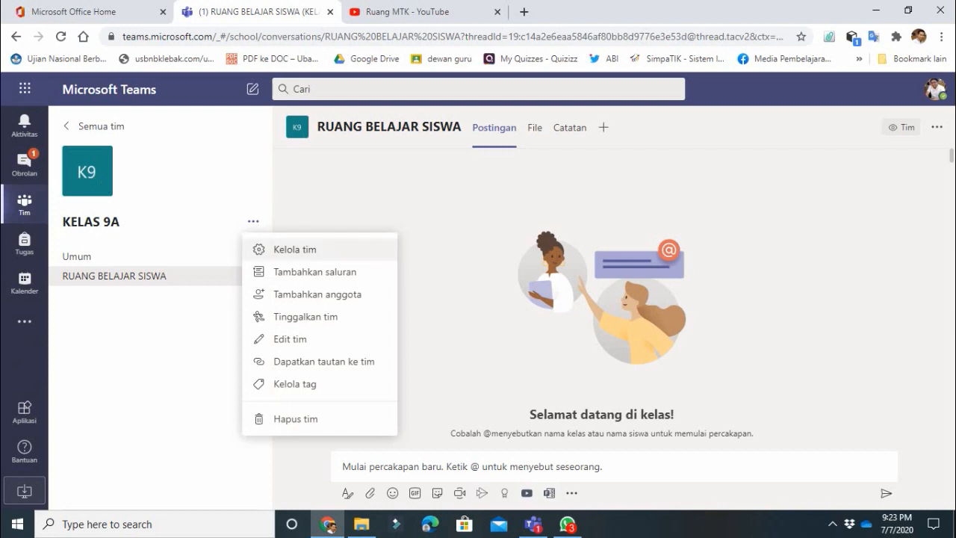
left_click(295, 249)
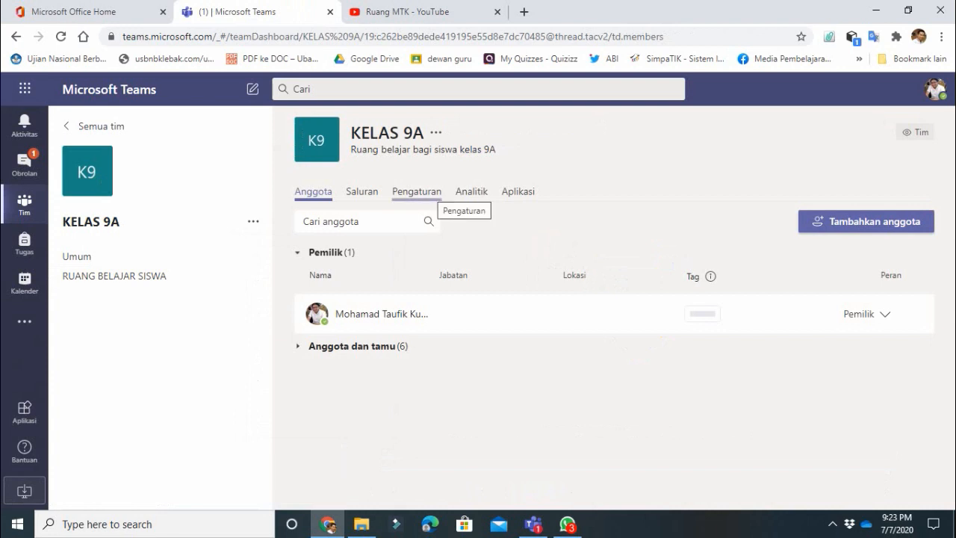
left_click(416, 192)
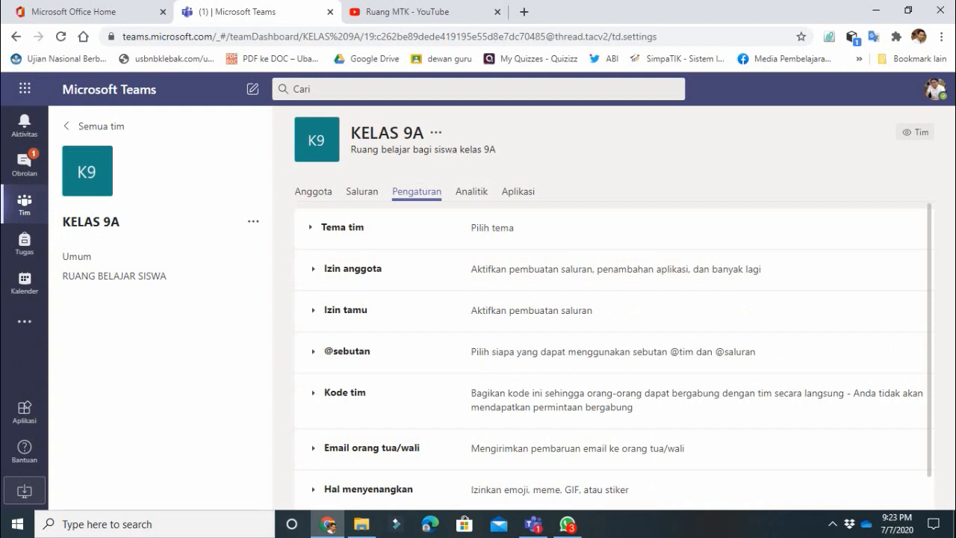
left_click(344, 392)
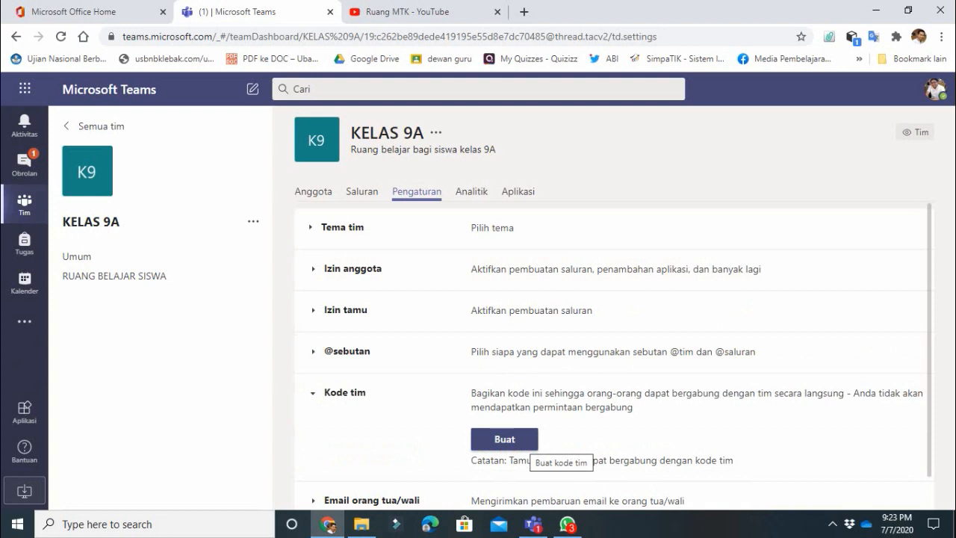
left_click(523, 440)
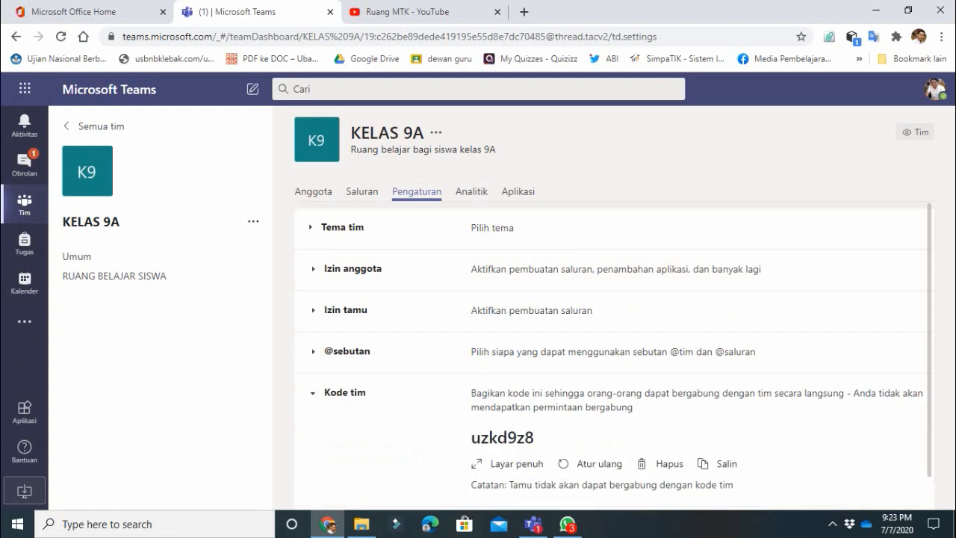
double_click(502, 437)
key("ctrl+c")
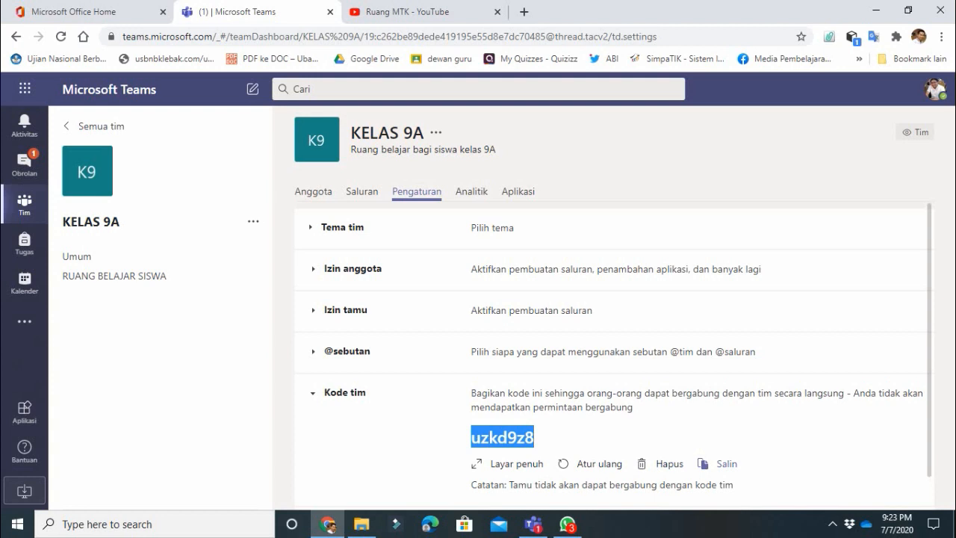
left_click(719, 463)
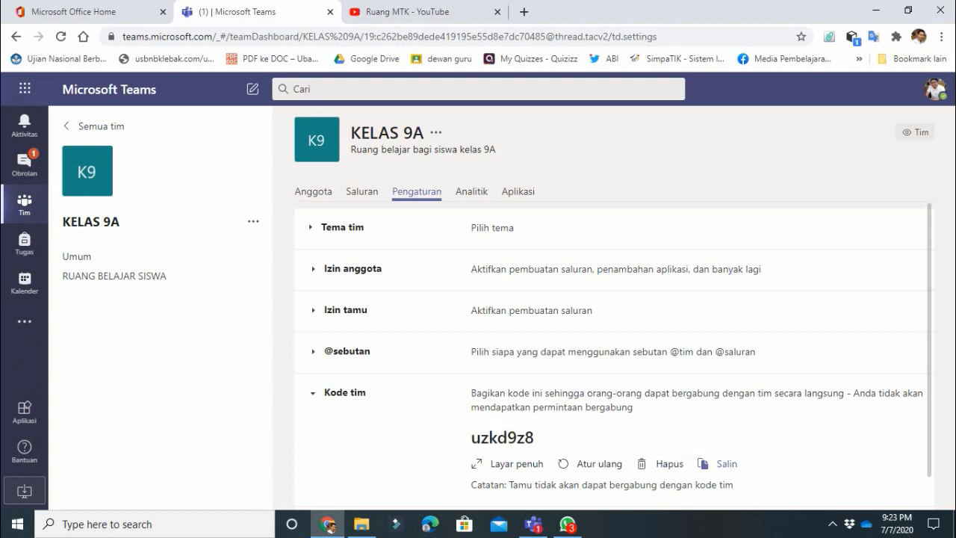
- Send the team join code with the note 'kode masuk kelas 9A' in WhatsApp, then minimise it
left_click(568, 523)
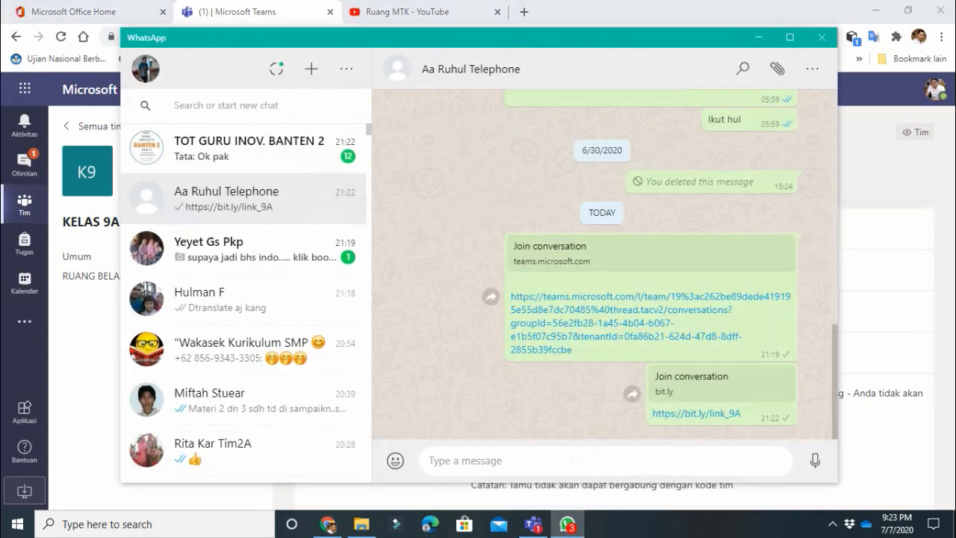
key("ctrl+v")
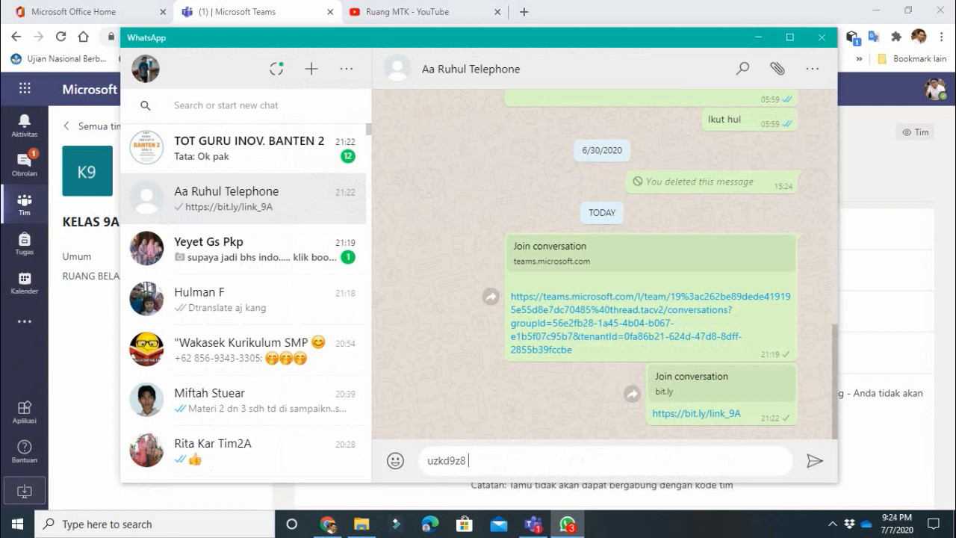
type("kode masuk kelas 9A")
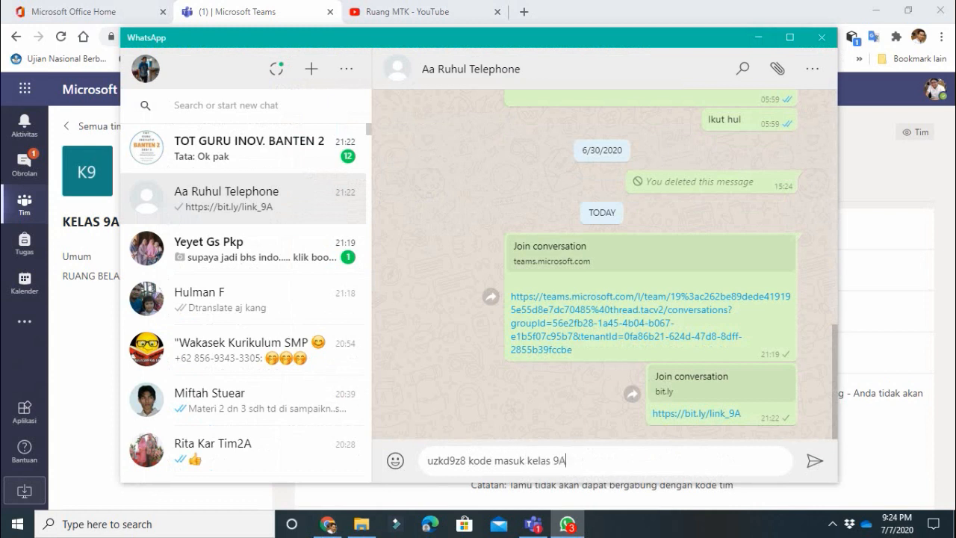
key("Return")
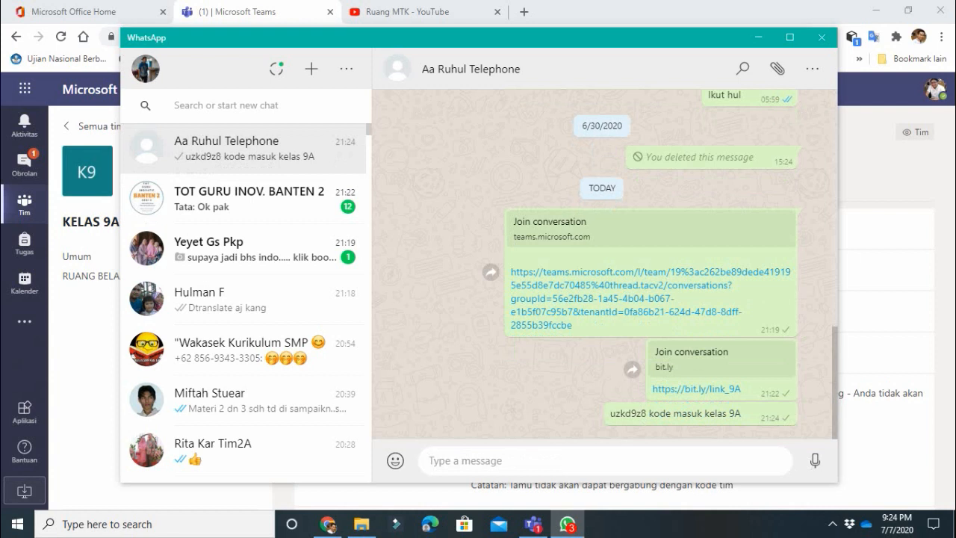
left_click(757, 37)
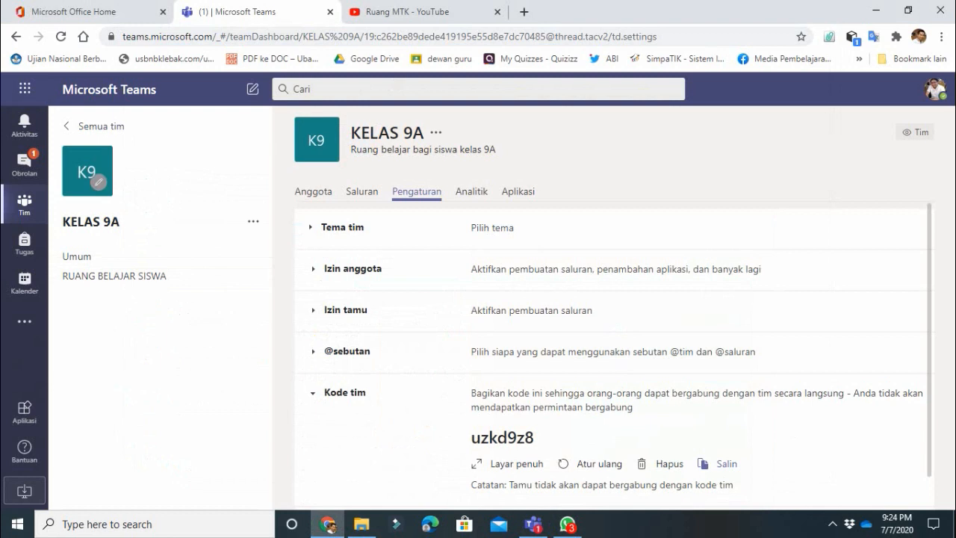
- Show KELAS 9A's Saluran tab listing the Umum and RUANG BELAJAR SISWA channels
left_click(253, 221)
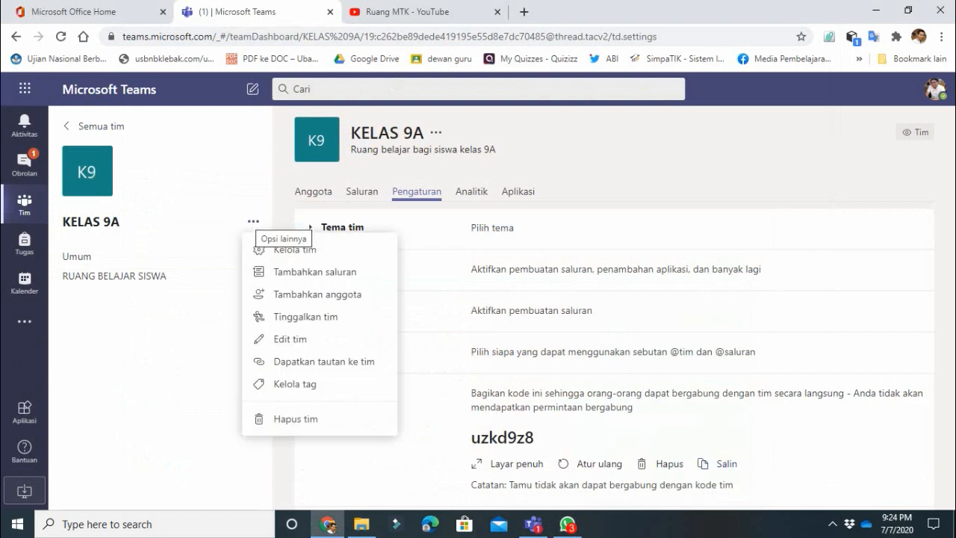
key("Escape")
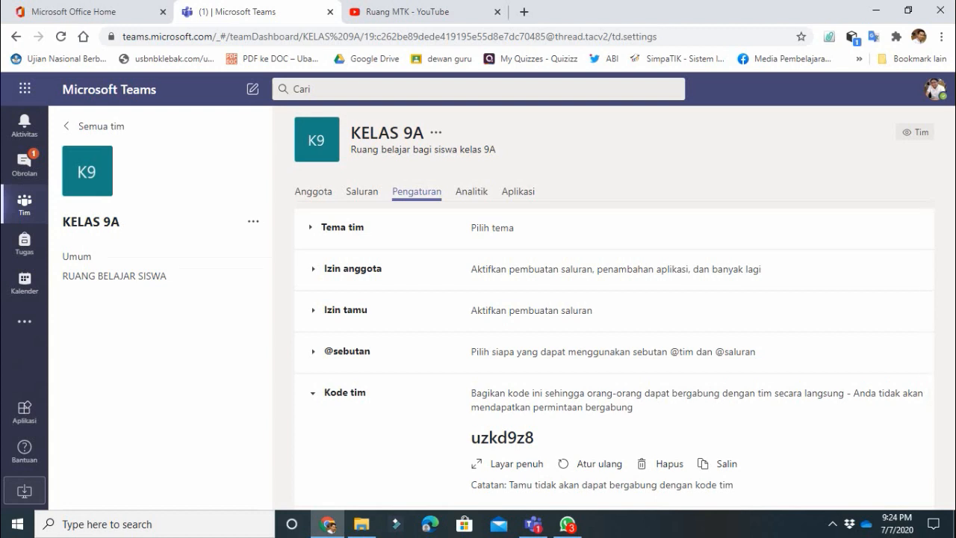
left_click(361, 191)
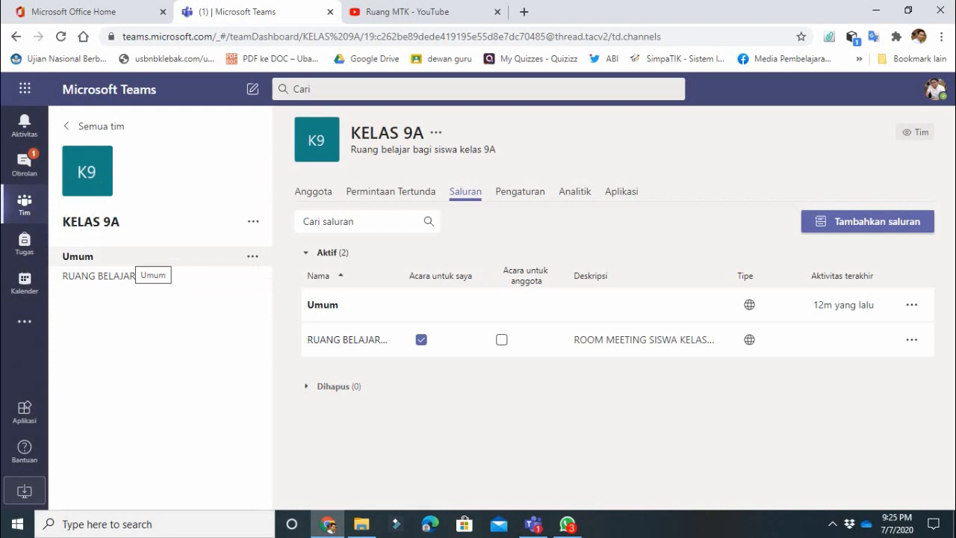
- Open KELAS 9A's Umum channel from the left team list
left_click(135, 257)
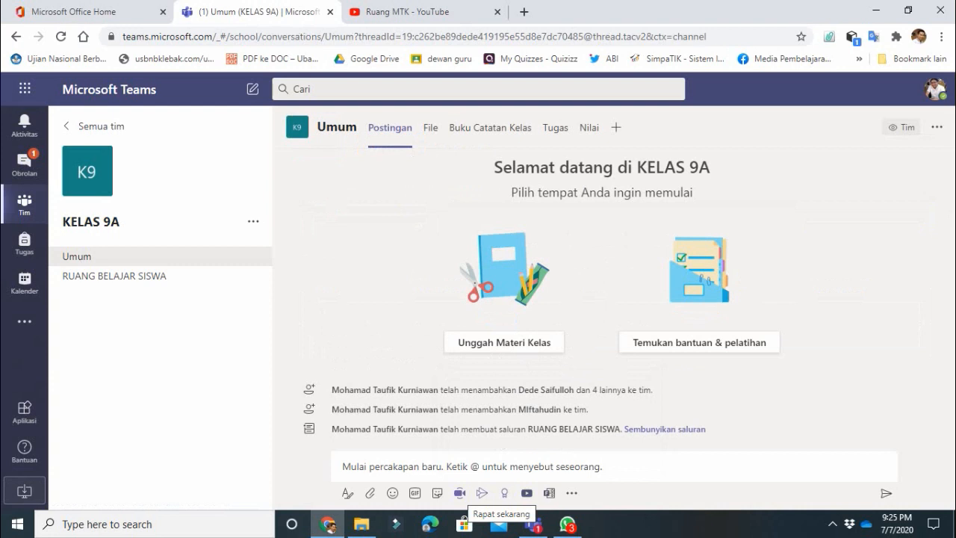
- Start and end a Rapat sekarang meeting in Umum, then view the 6–10 July 2020 Kalender
left_click(481, 493)
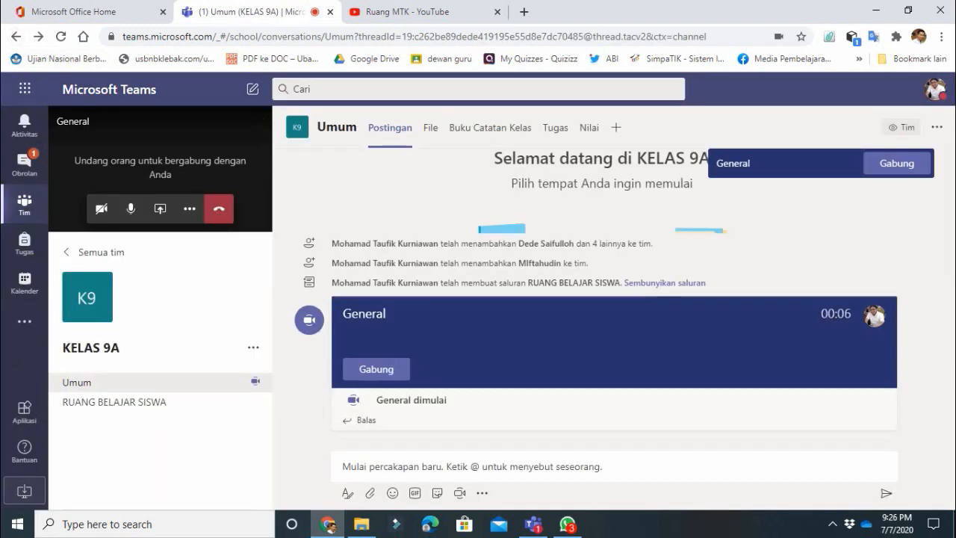
left_click(218, 209)
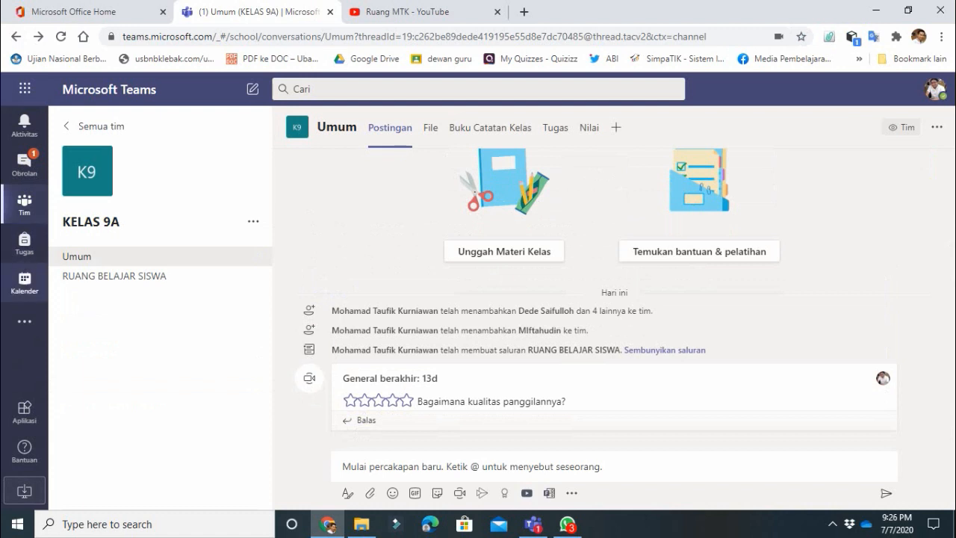
left_click(25, 282)
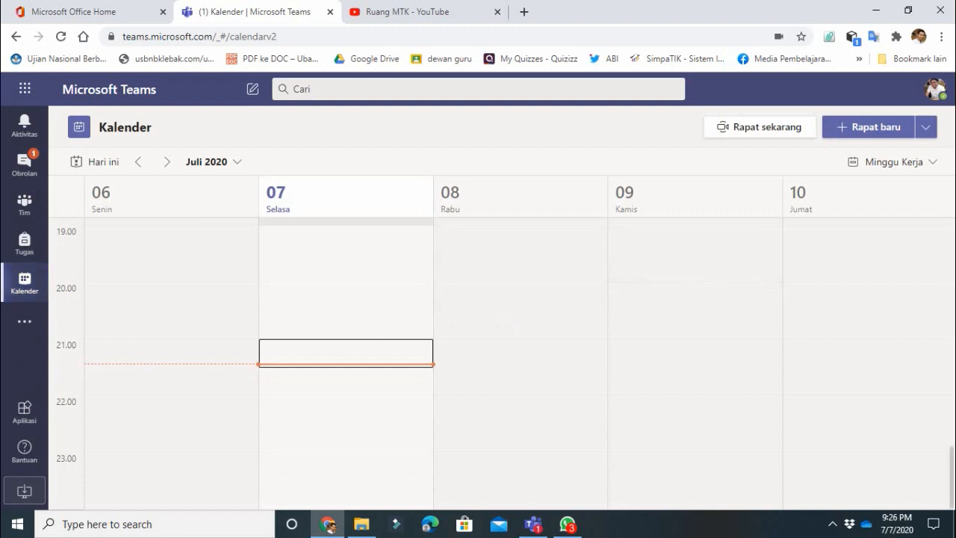
- Create a meeting in the Thursday 19.30 slot titled 'RAPAT PEMILIHAN KETUA KELAS 9A'
left_click(694, 268)
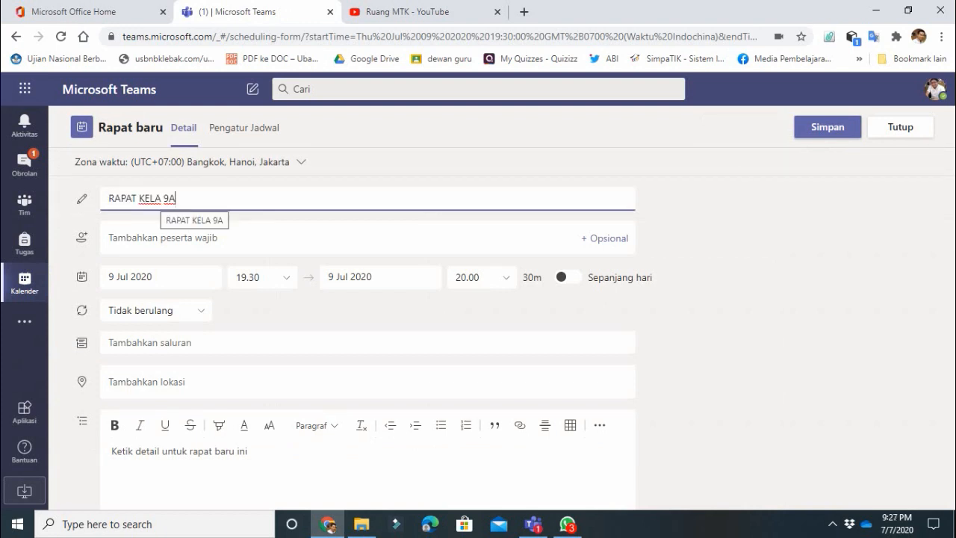
left_click(140, 198)
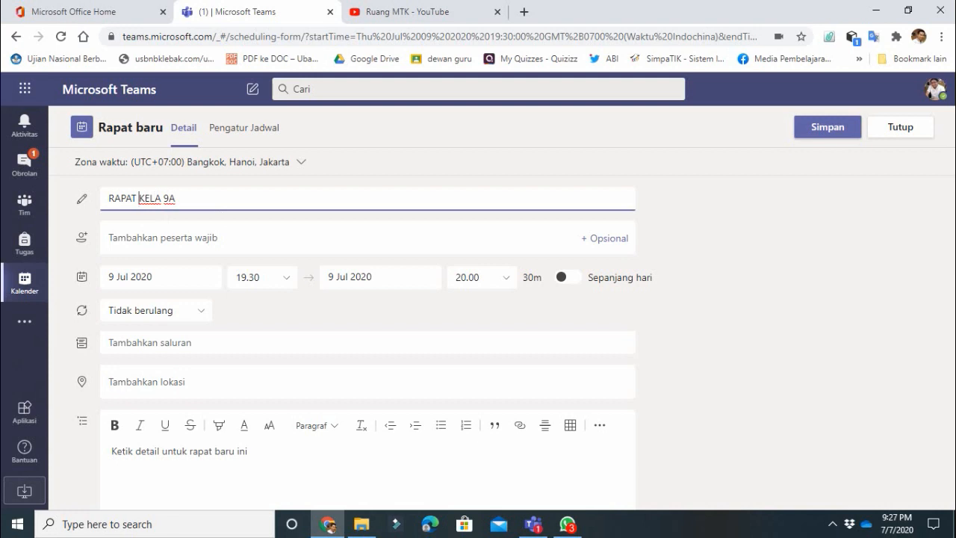
type("PEMILIHAN ")
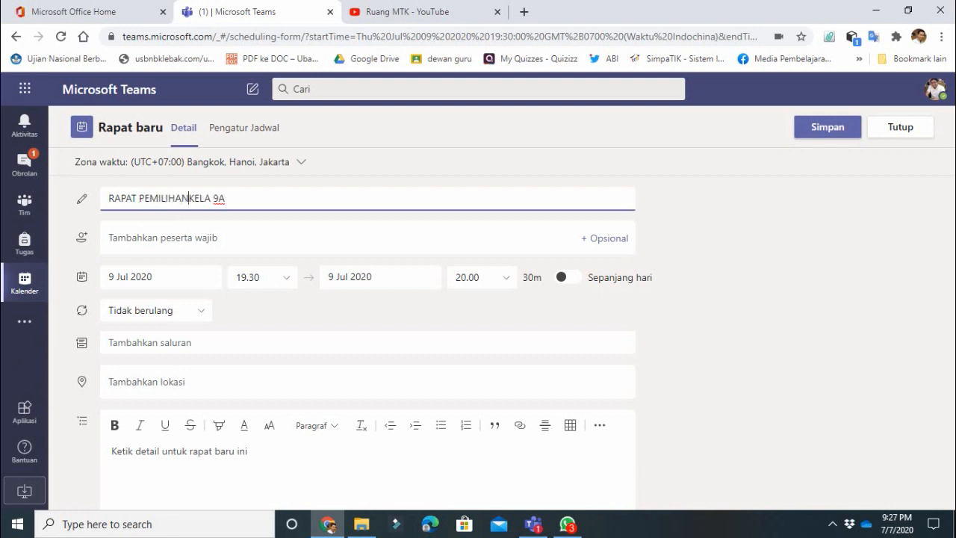
type("KETUA KELAS ")
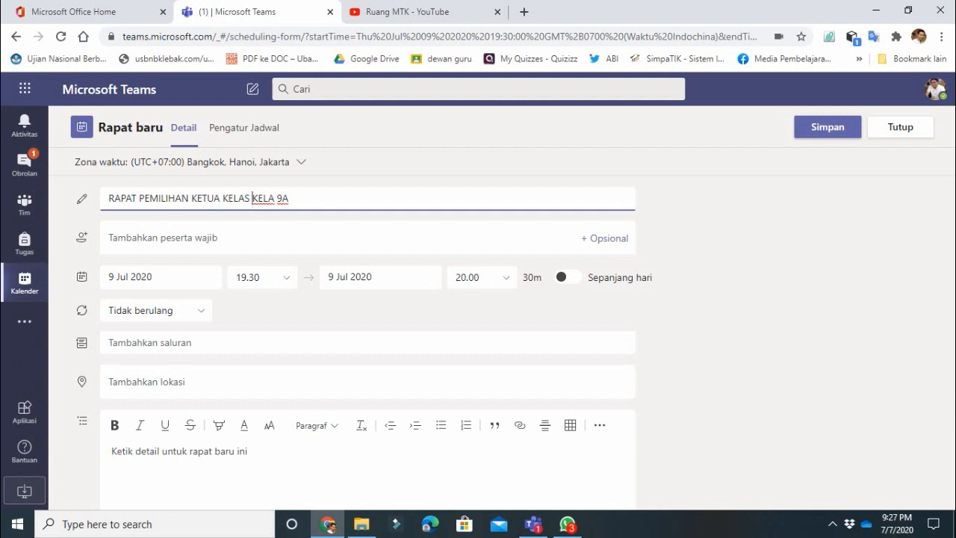
type("A")
key("Left")
key("Left")
key("Delete")
key("Delete")
key("Delete")
key("Delete")
key("Delete")
left_click(163, 238)
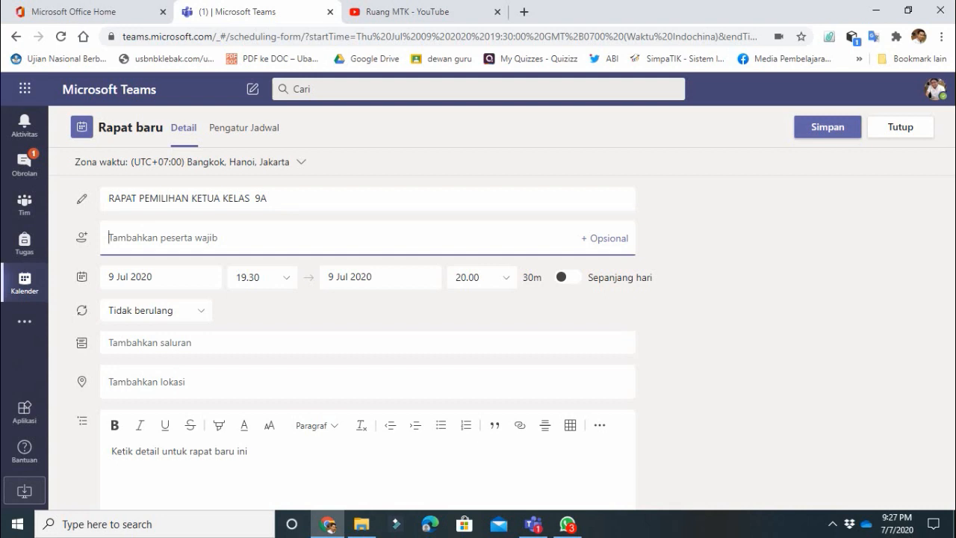
- Set the 9 Jul 2020 meeting to start at 08.00 and end at 09.30
left_click(160, 277)
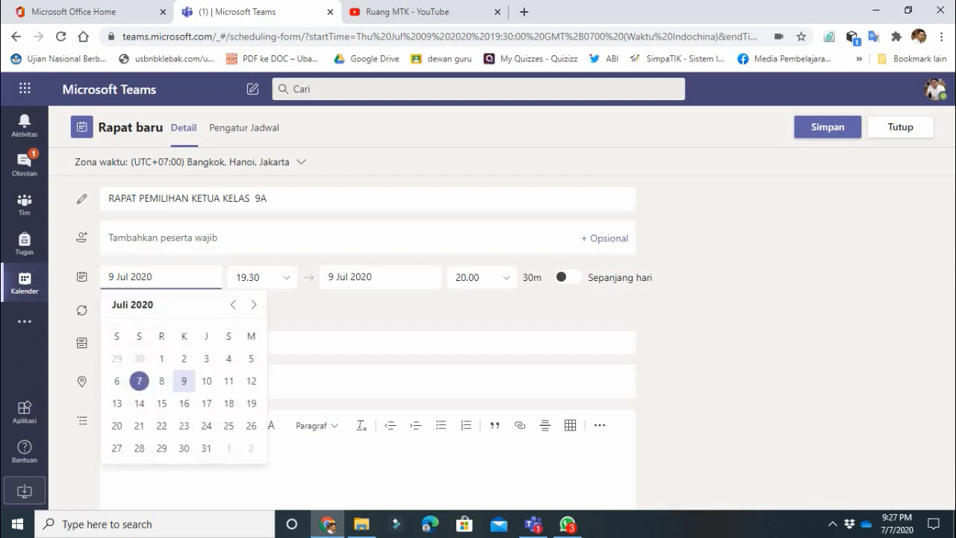
left_click(261, 277)
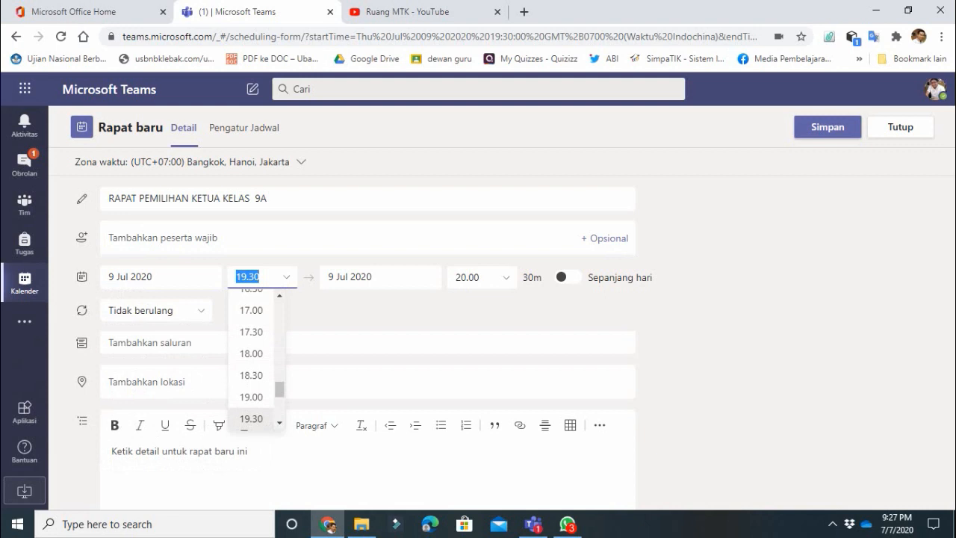
scroll(254, 358, "up", 10)
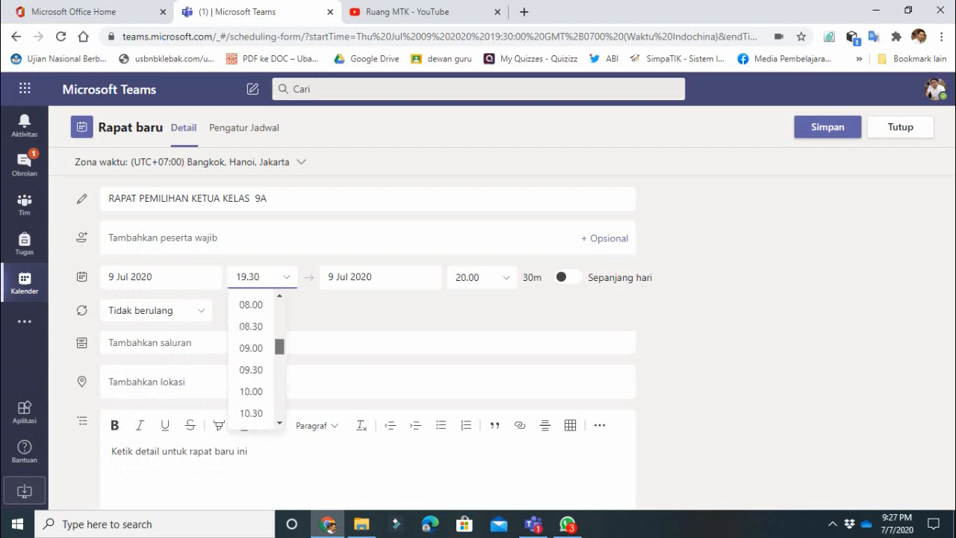
scroll(254, 358, "up", 4)
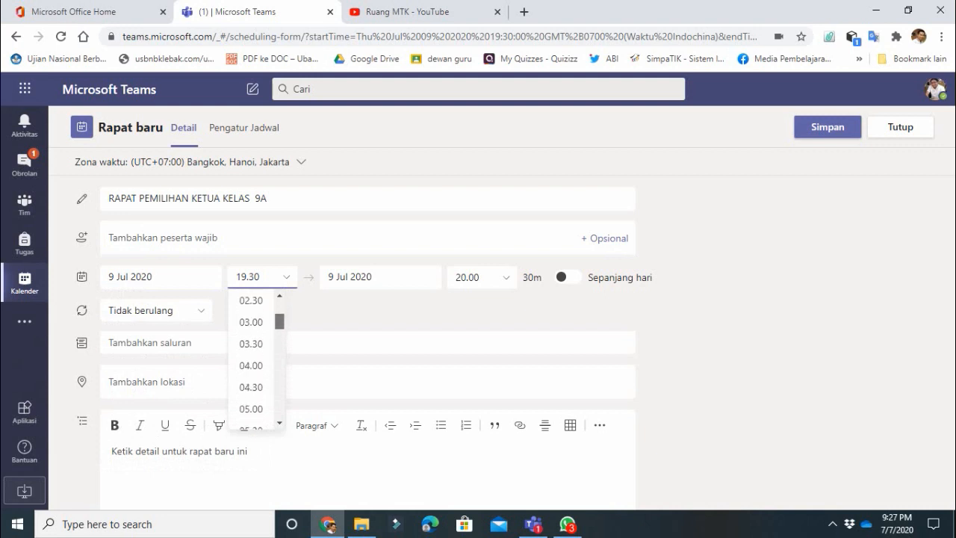
scroll(254, 359, "down", 5)
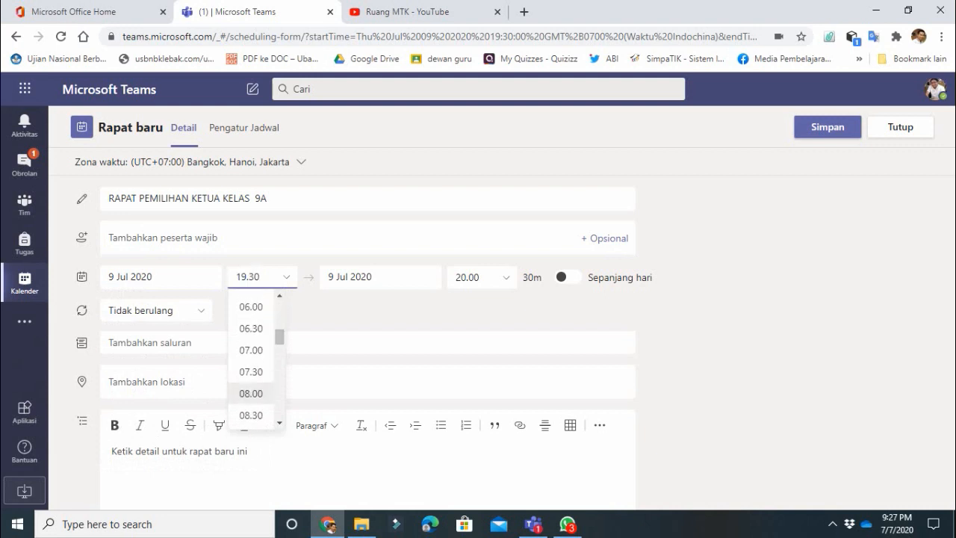
left_click(251, 418)
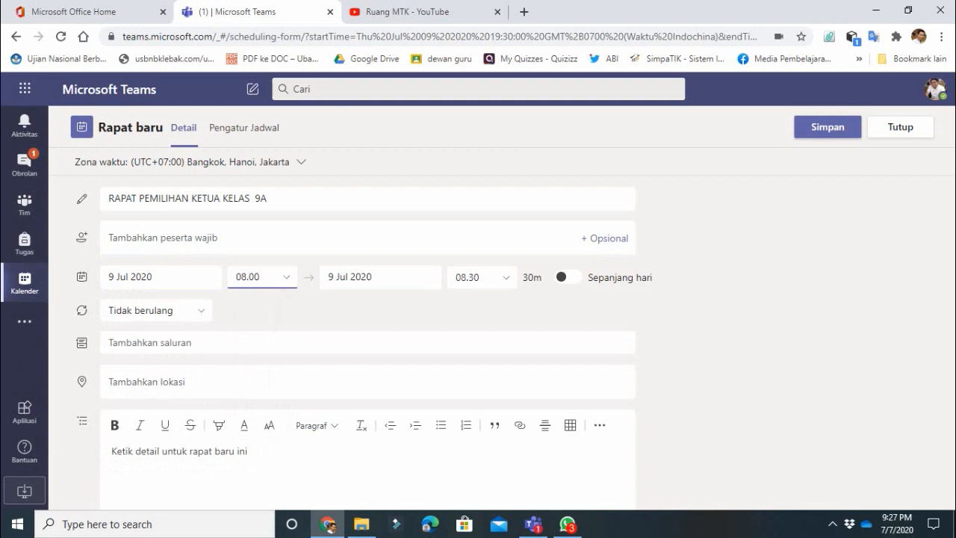
left_click(506, 277)
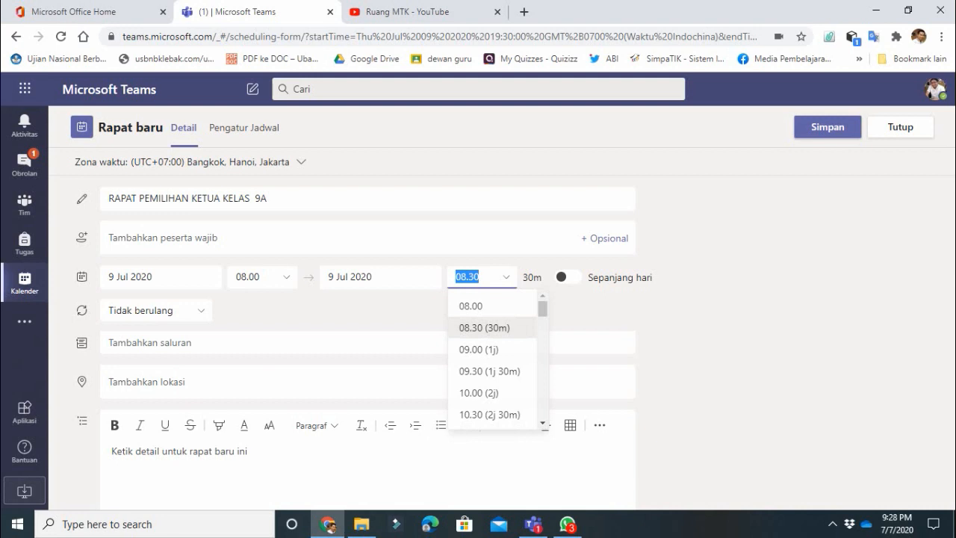
left_click(492, 393)
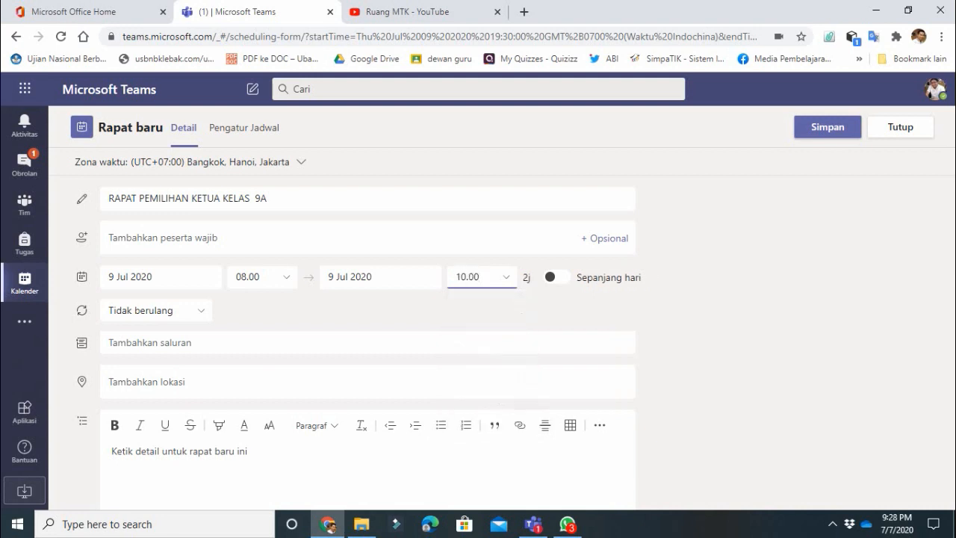
left_click(505, 277)
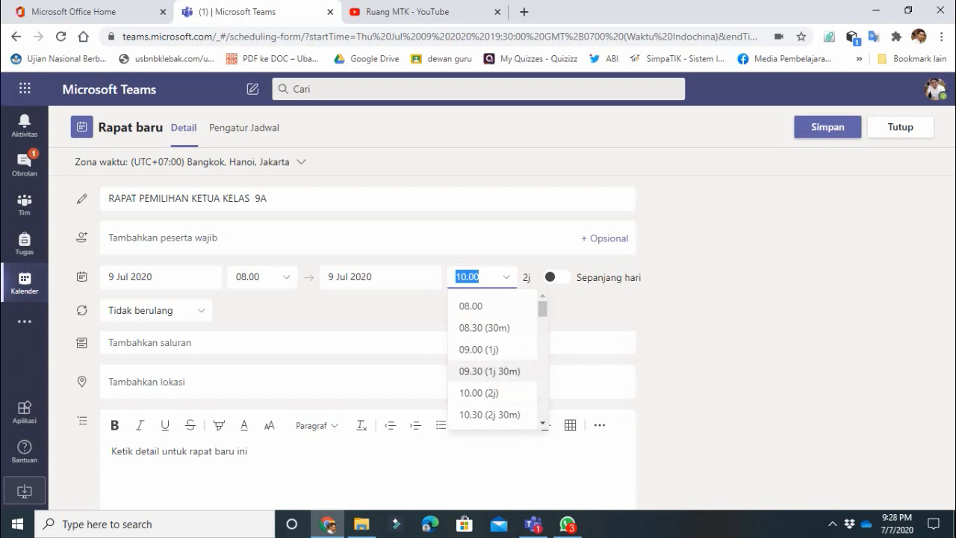
left_click(489, 371)
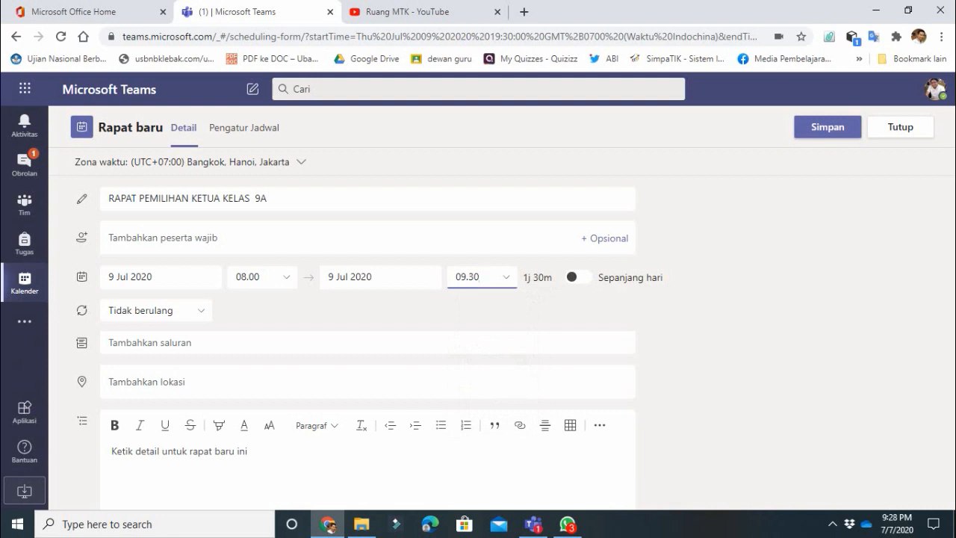
left_click(298, 343)
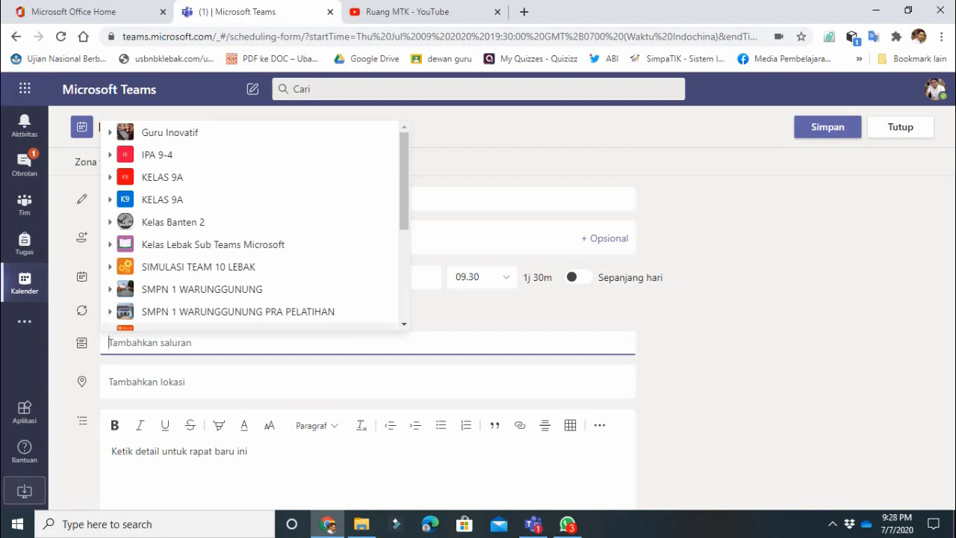
- Pick RUANG BELAJAR SISWA under the KELAS 9A team as the meeting's channel
left_click(162, 199)
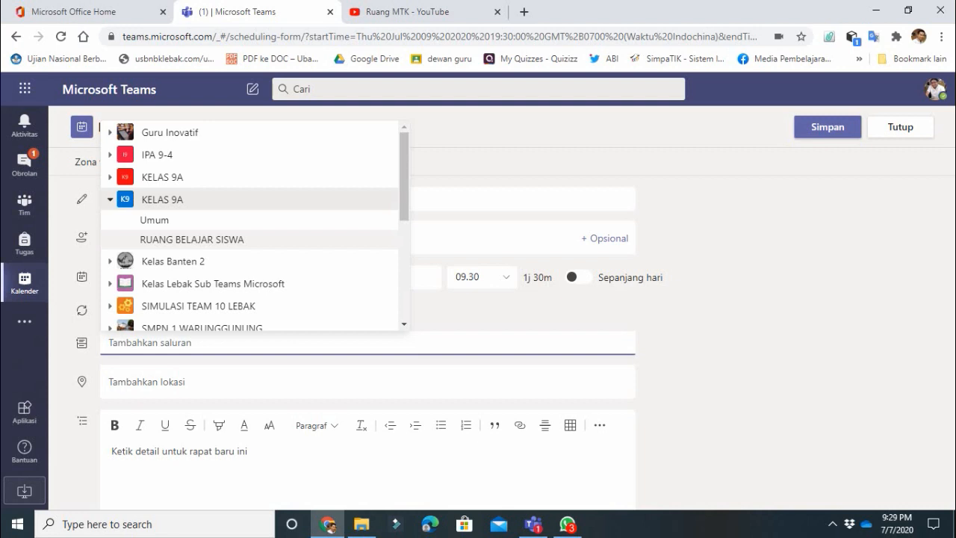
left_click(191, 239)
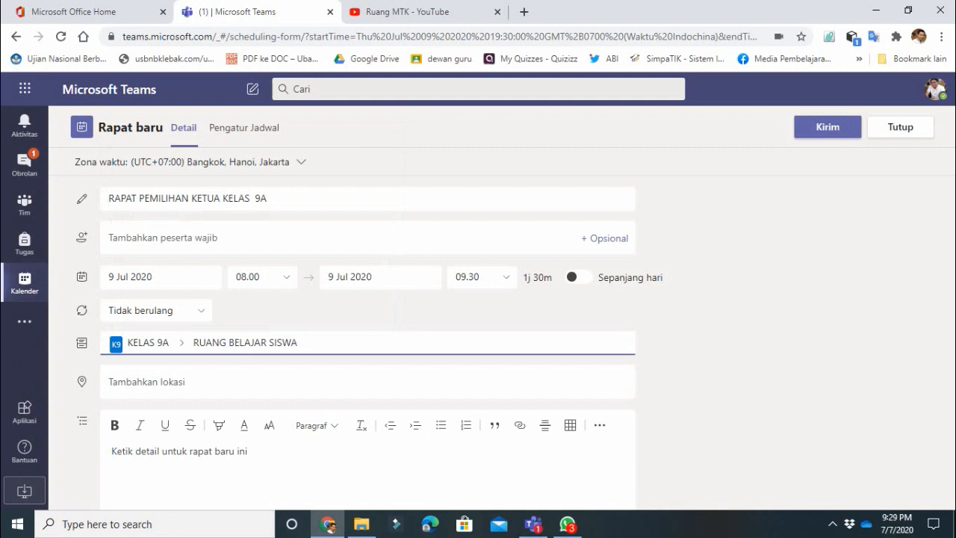
left_click(148, 381)
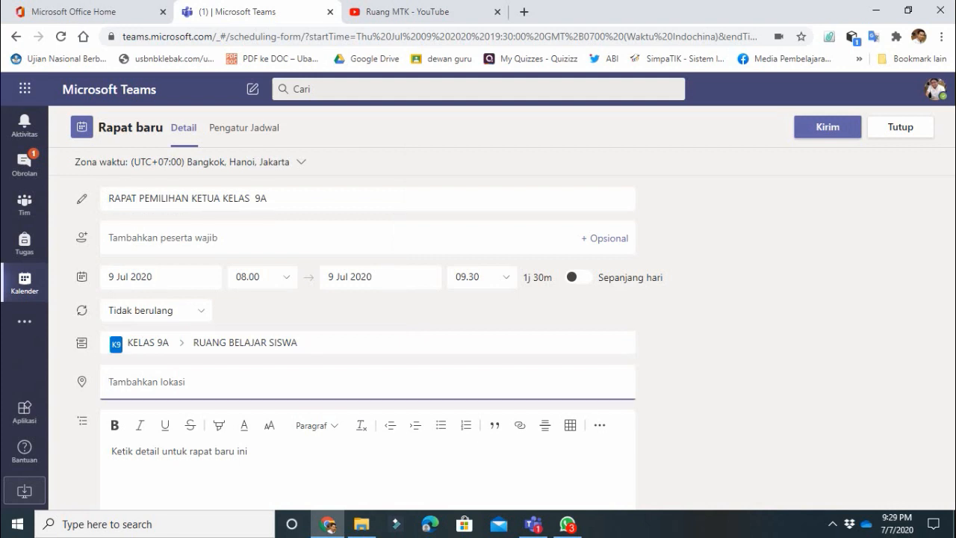
- Add the description 'Diharapkan semua siswa kelas 9A bisa hadir mengikuti rapat pemilihan ketua kelas melalui teams meeting' and send the invite
type("K")
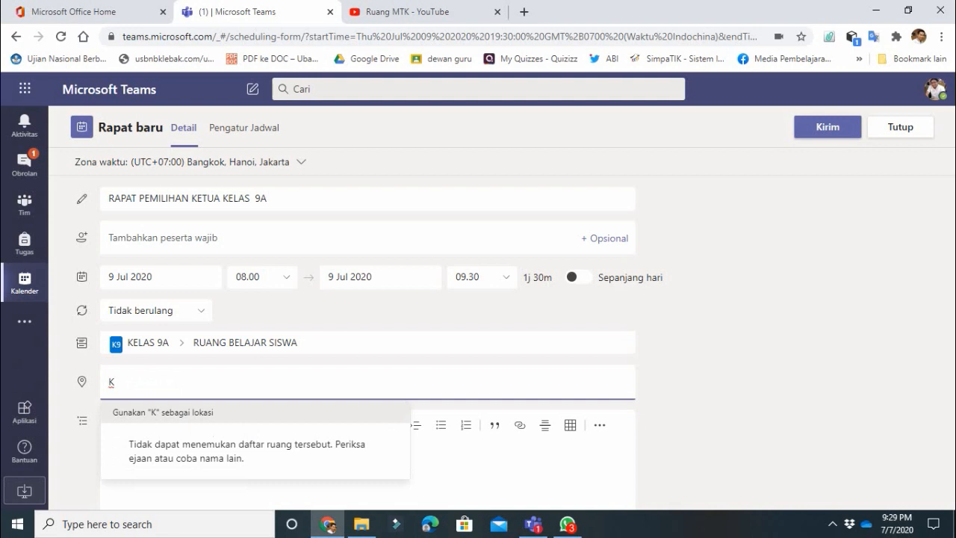
key("BackSpace")
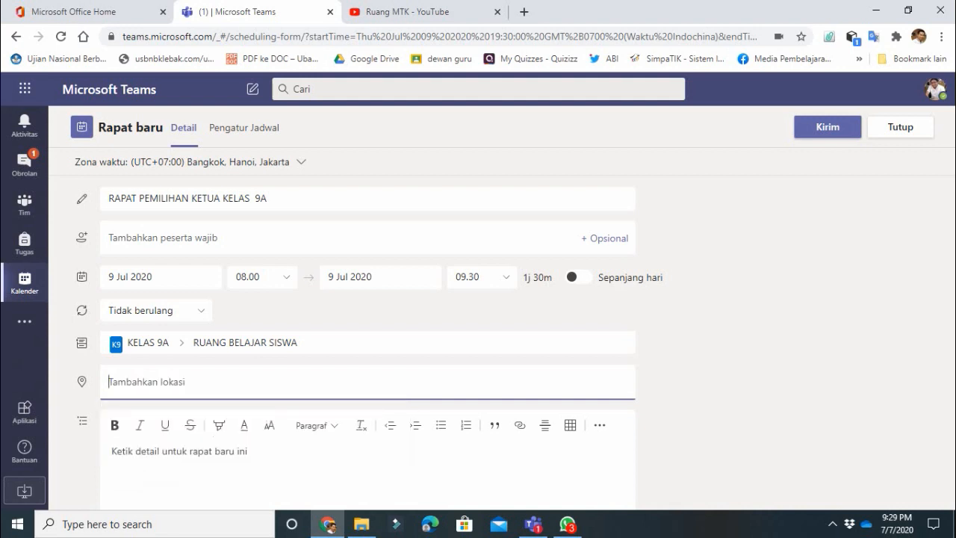
left_click(112, 451)
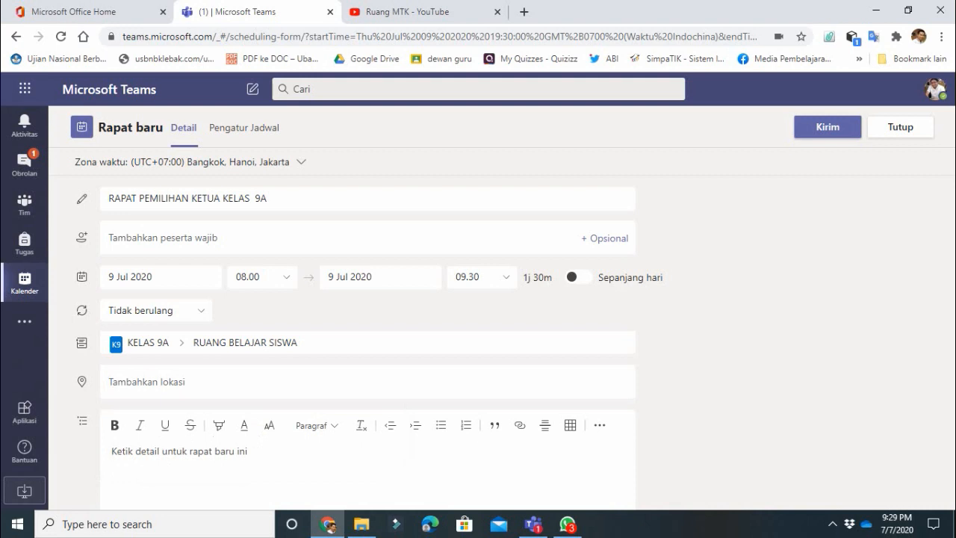
type("Diharap")
key("BackSpace")
key("BackSpace")
key("BackSpace")
key("BackSpace")
key("BackSpace")
key("BackSpace")
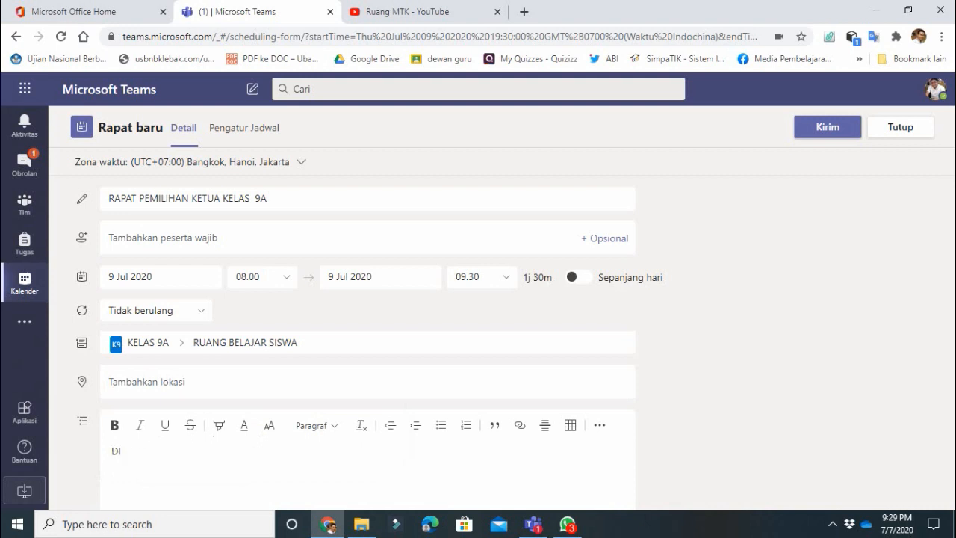
type("iharapkan semua siswa kelas (A")
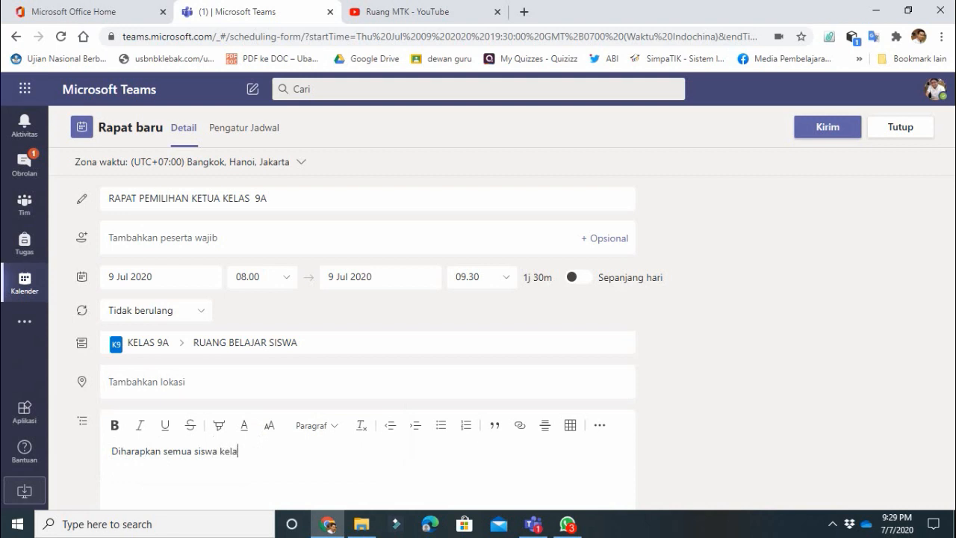
key("BackSpace")
key("BackSpace")
type("9a")
key("BackSpace")
type("A bisa hadir mengikuti ")
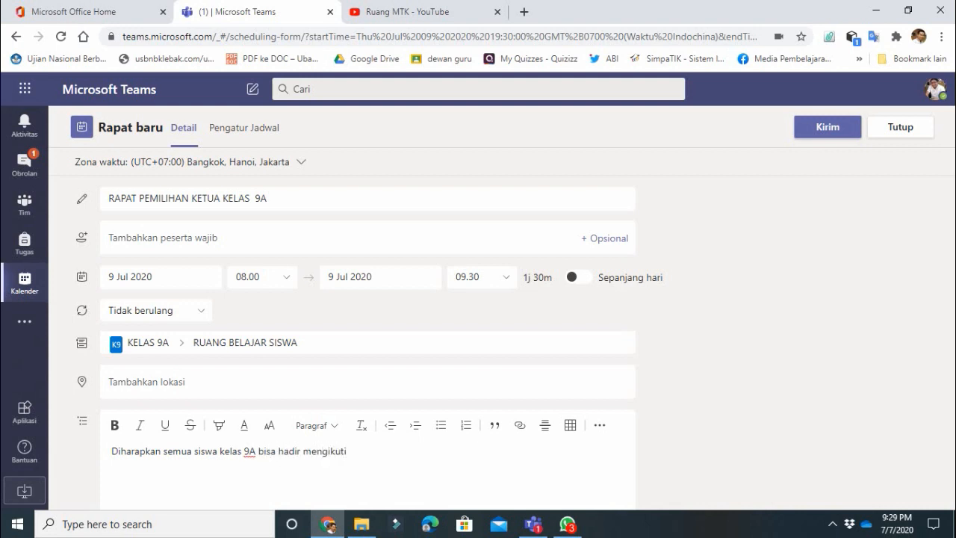
type("rapat pemilihan ketua kelas melia")
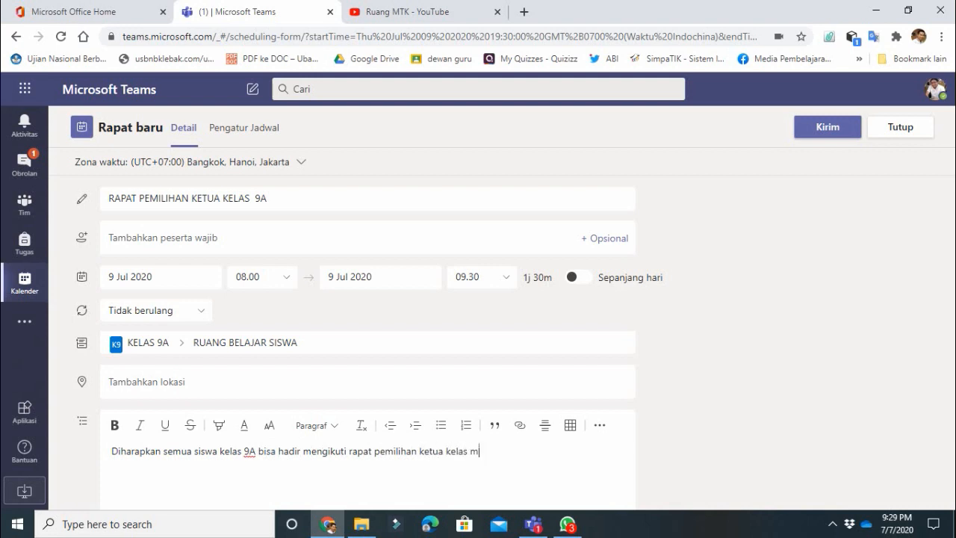
key("BackSpace")
key("BackSpace")
type("alui teams meeting")
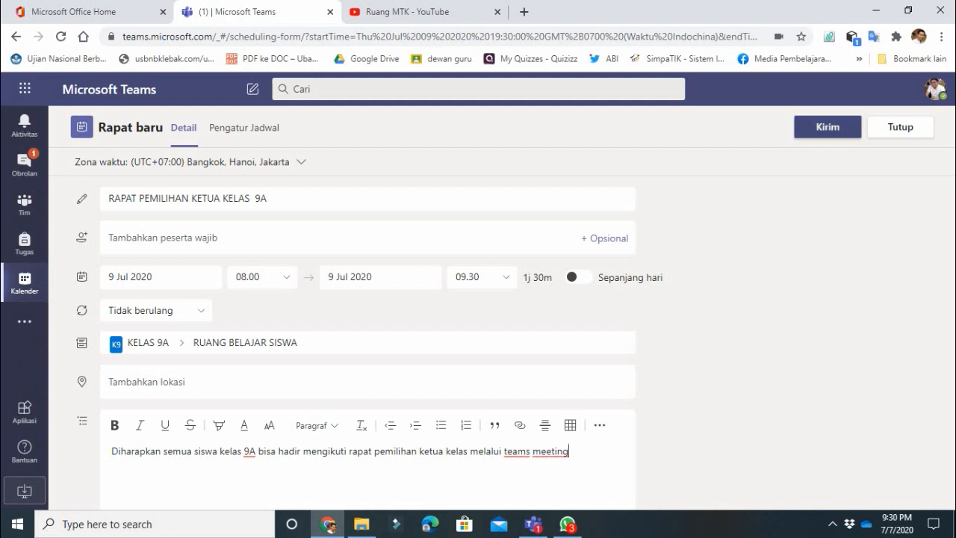
left_click(827, 127)
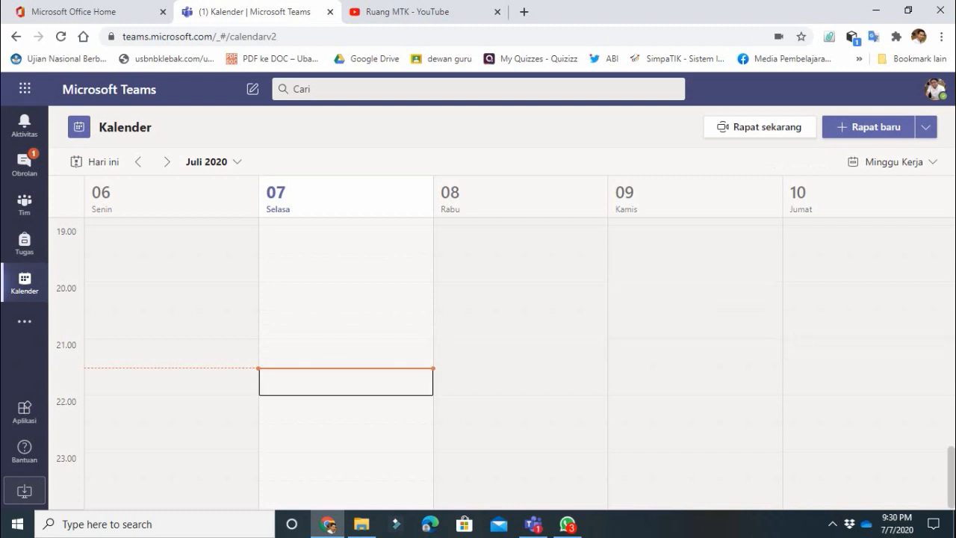
- Check the scheduled meeting in the calendar, then go to the KELAS 9A team's Umum channel
scroll(866, 351, "up", 4)
scroll(866, 351, "up", 5)
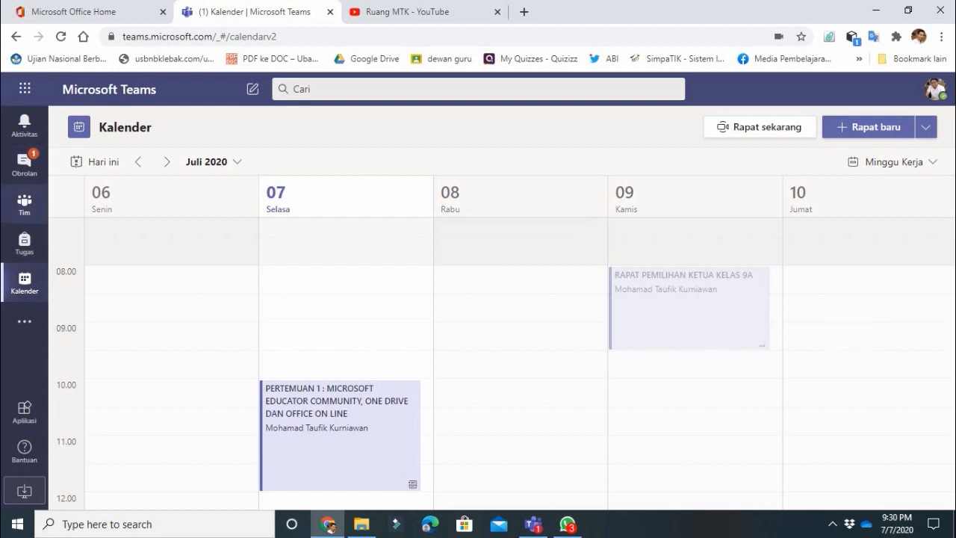
left_click(25, 203)
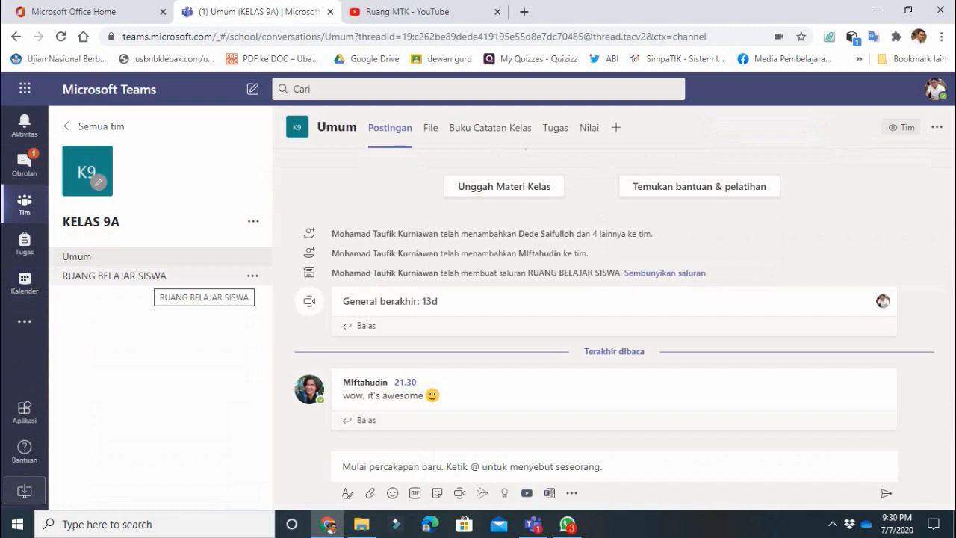
- In RUANG BELAJAR SISWA, review the posted meeting card and copy the link to its post
left_click(134, 275)
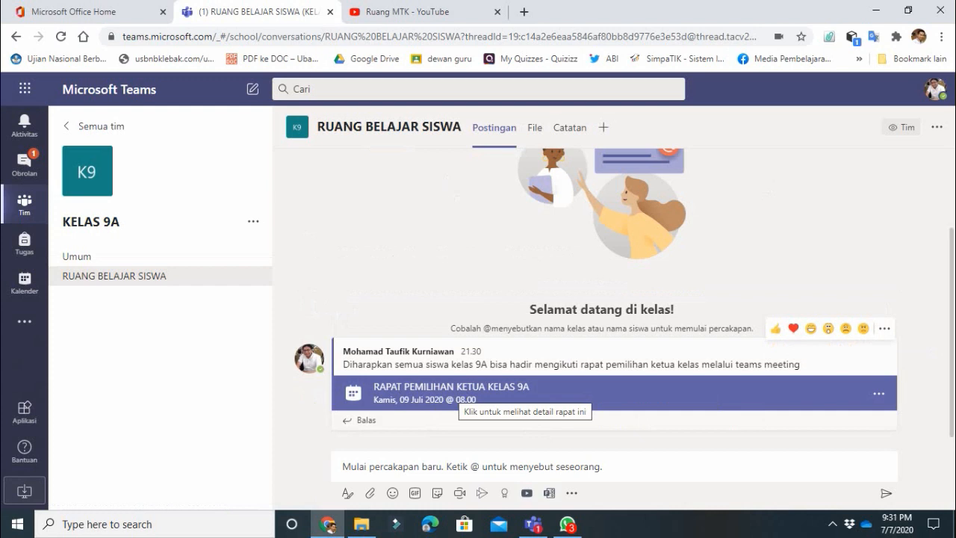
left_click(460, 394)
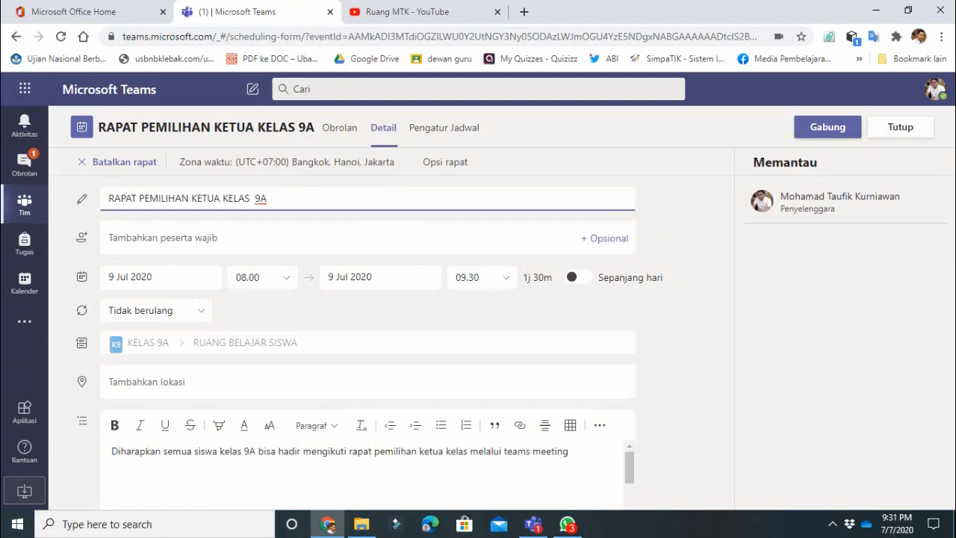
left_click(900, 127)
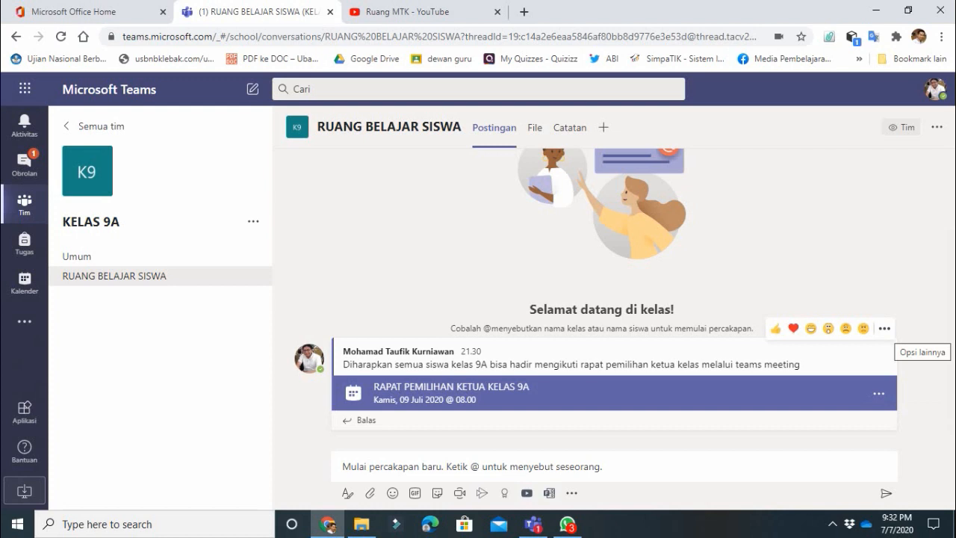
left_click(884, 327)
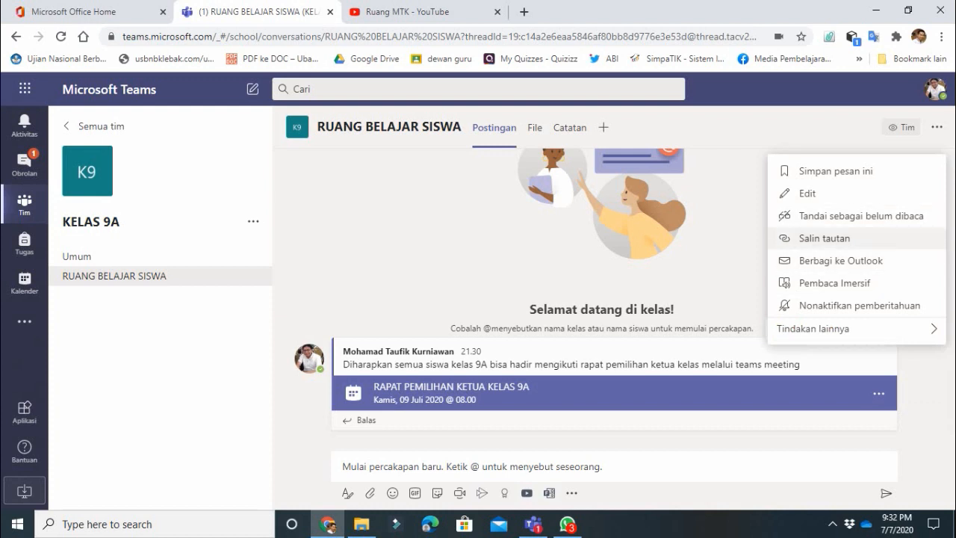
left_click(824, 238)
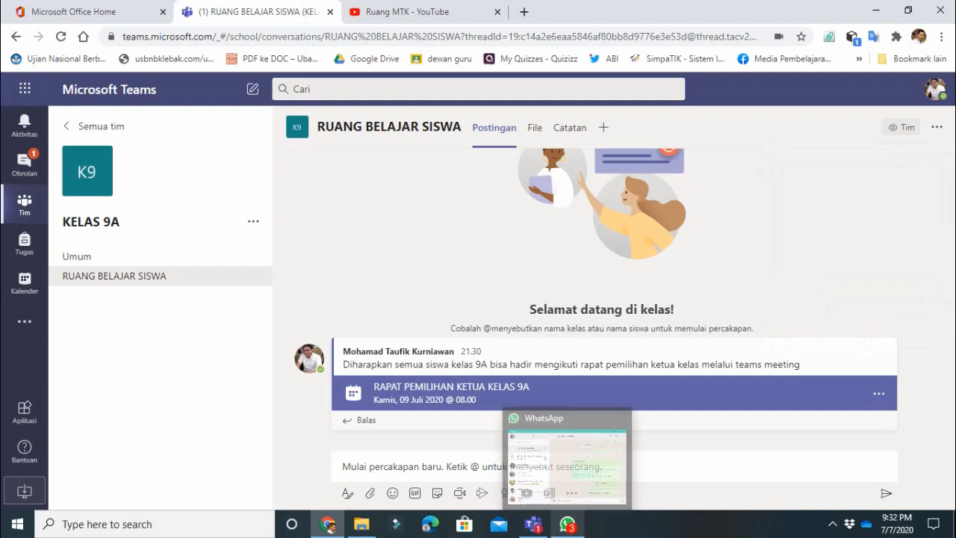
- In WhatsApp, send the pasted meeting link with 'link undangan rapat pemilihan ketua kelas'
left_click(568, 523)
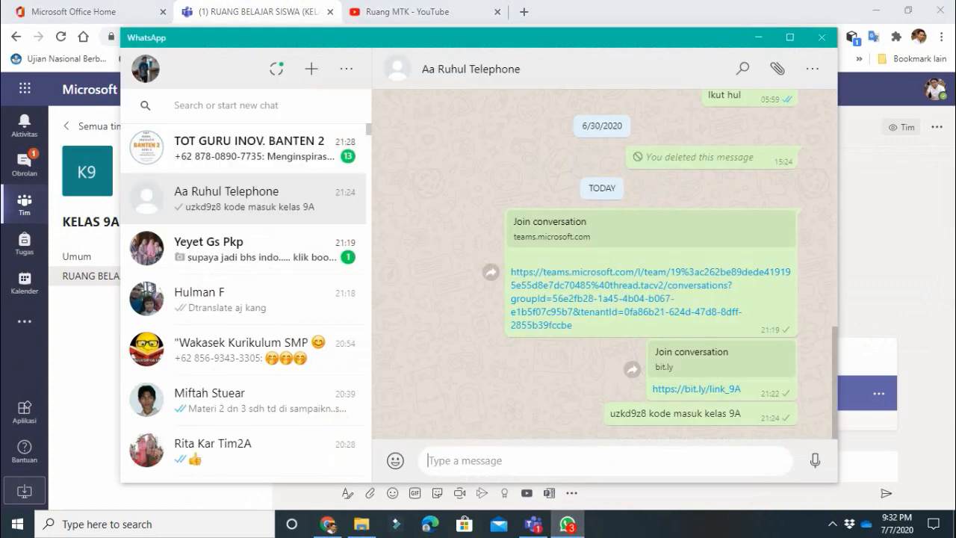
key("ctrl+v")
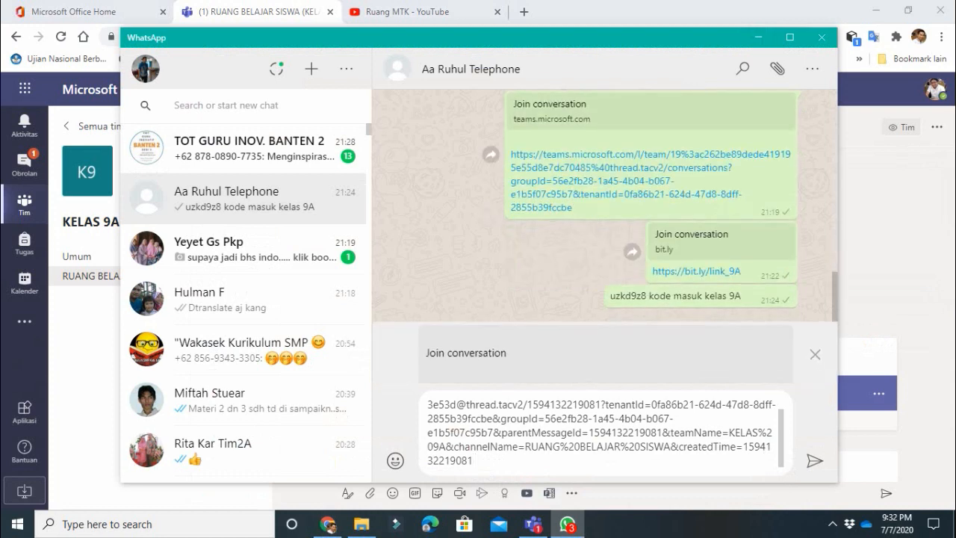
type("link undangan rapat")
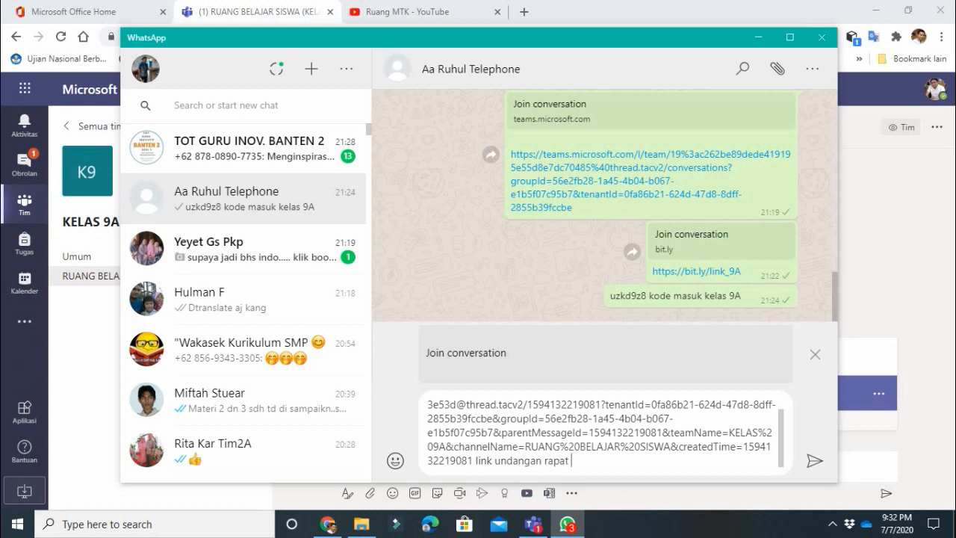
type("pemilihan ketua ke")
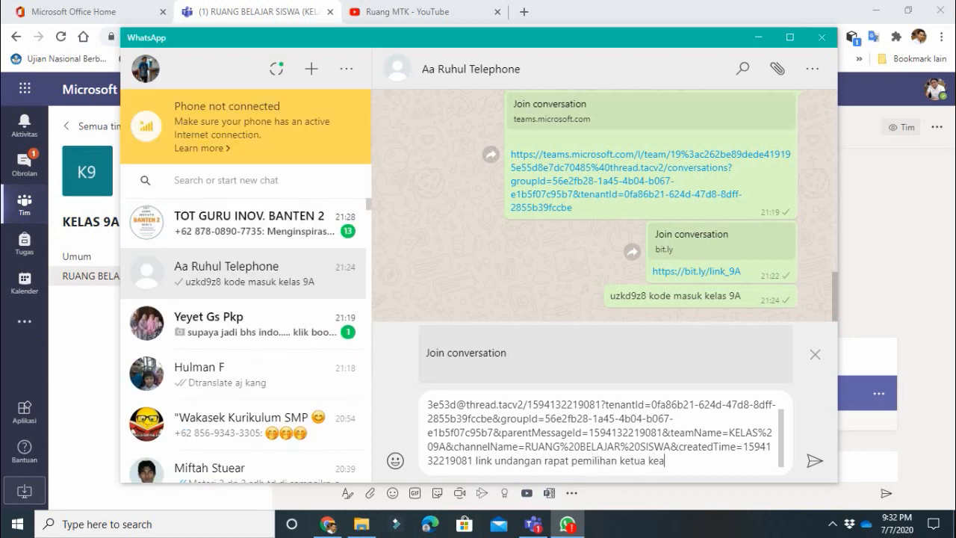
type("las")
key("Return")
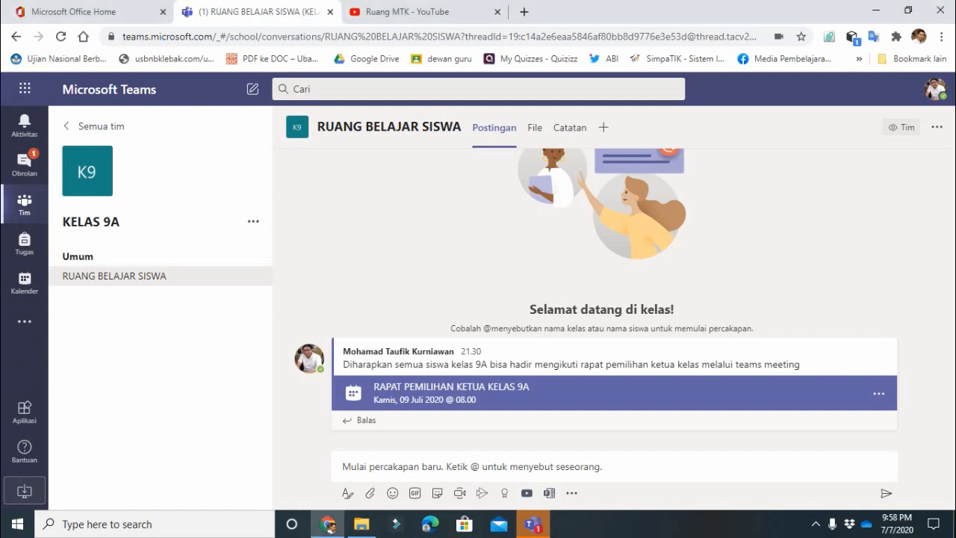
- Add a KELAS 9A channel named MEDIA INFORMASI, described 'MEDIA INFORMASI BAGI SISWA KELAS 9A'
left_click(253, 221)
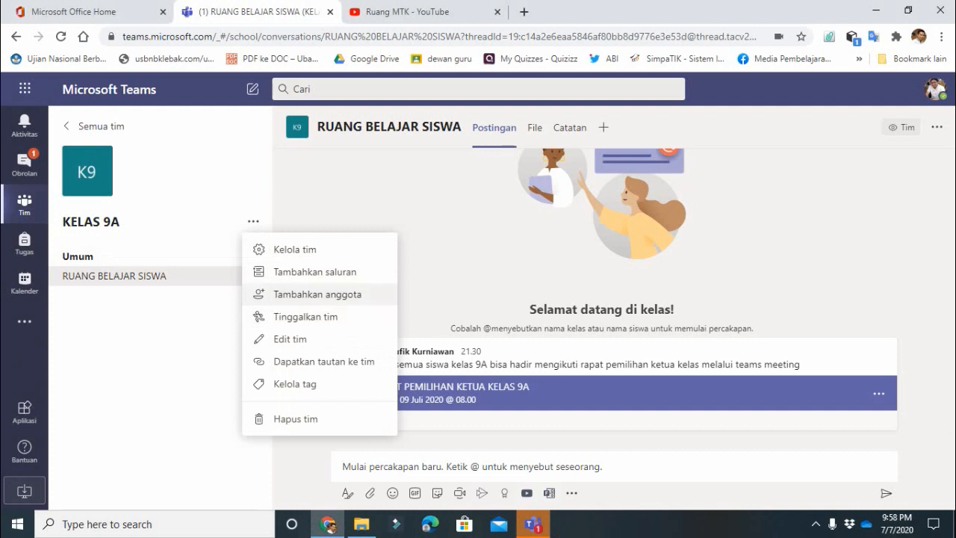
left_click(314, 272)
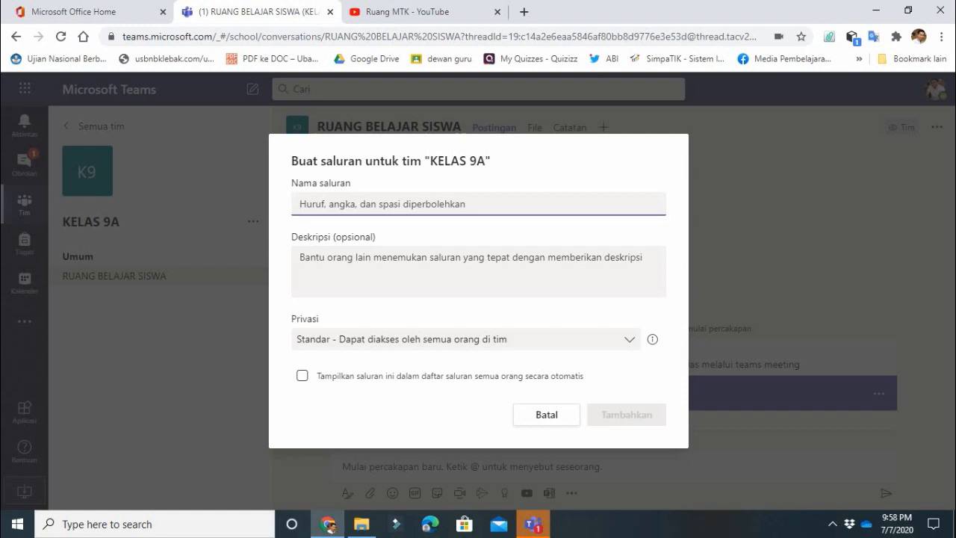
type("MEDIA INFORMASI")
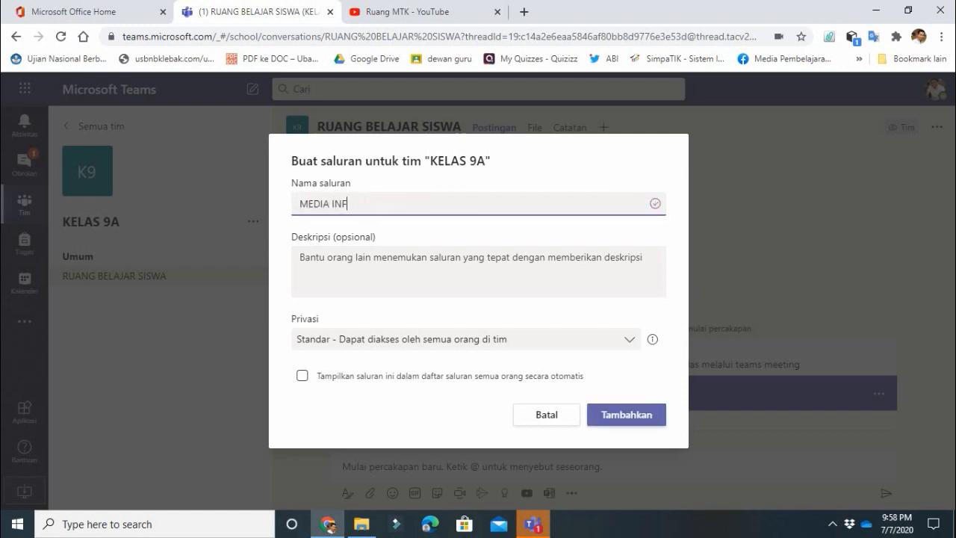
key("Tab")
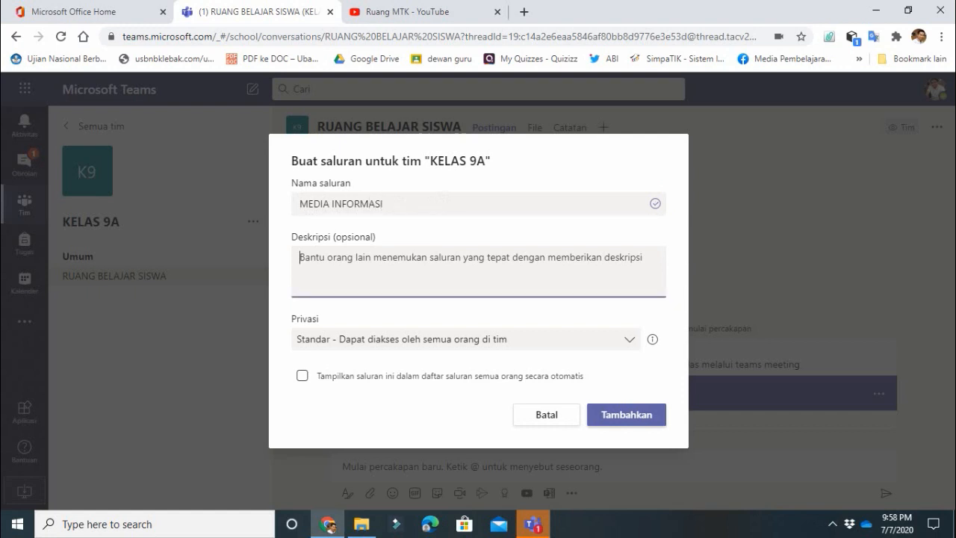
type("MEDIA INFORMASI")
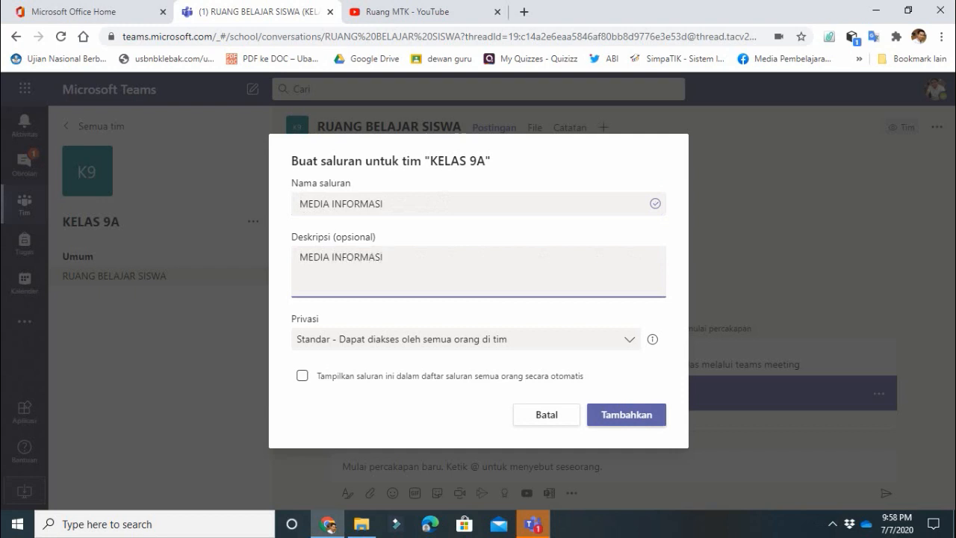
type(" BAGI SISWA KELAS ")
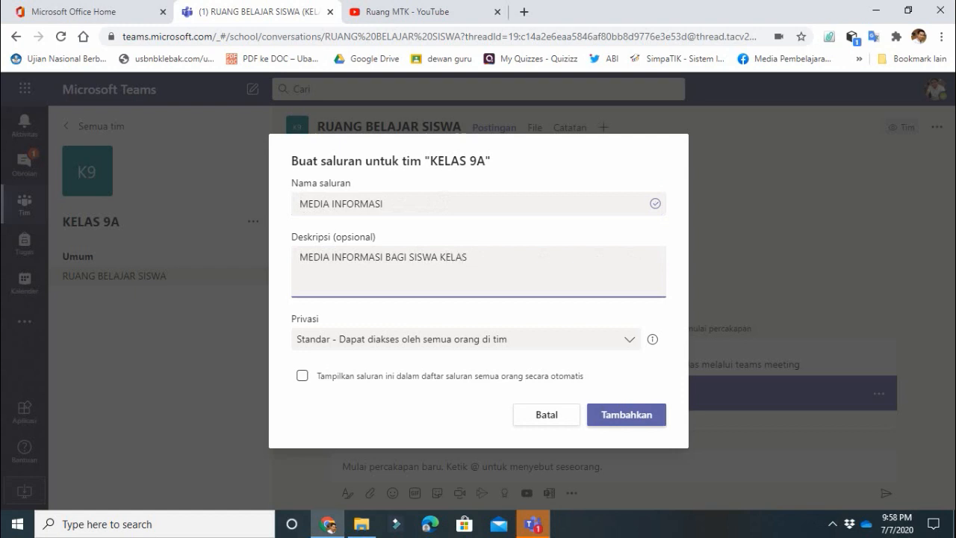
type("9A")
left_click(625, 414)
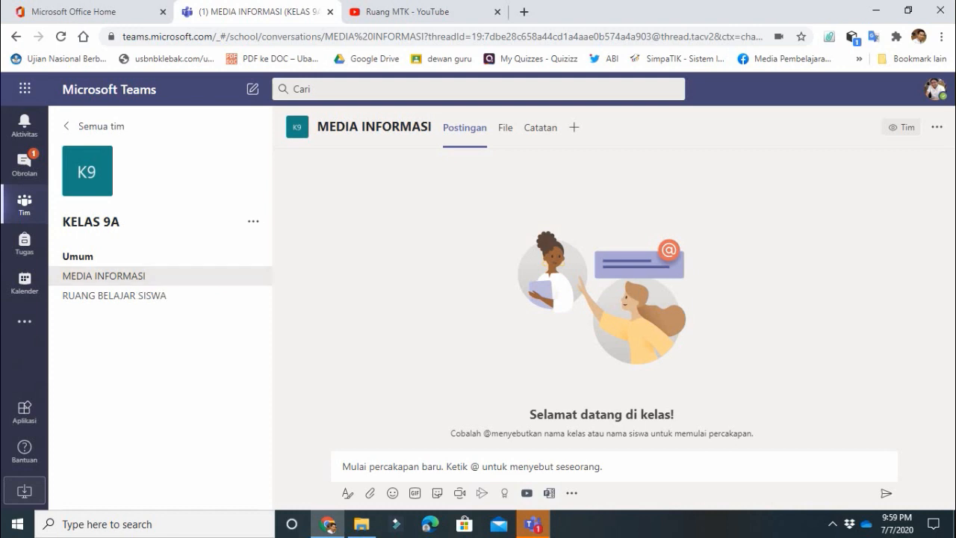
- Look through the MEDIA INFORMASI tabs back to Postingan, then switch to the Ruang MTK YouTube tab
left_click(472, 466)
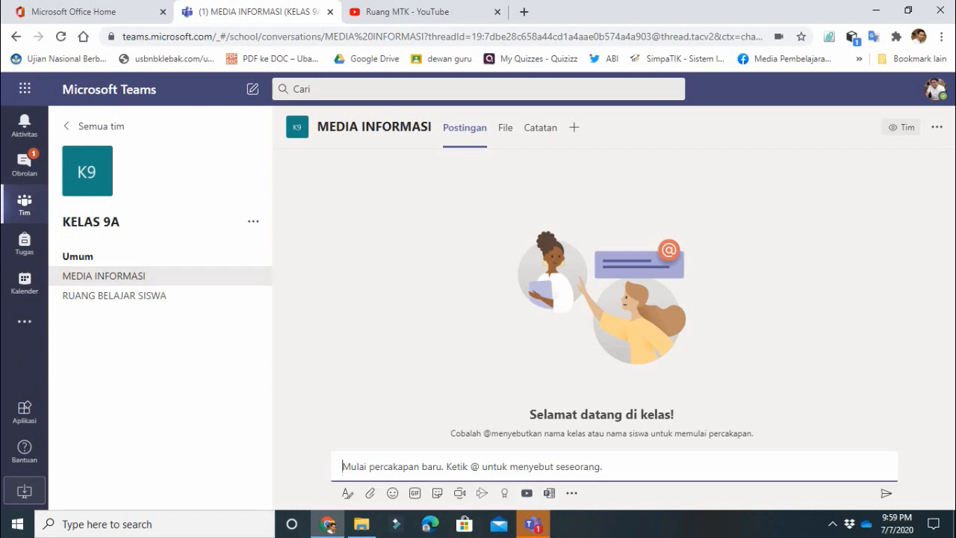
left_click(505, 127)
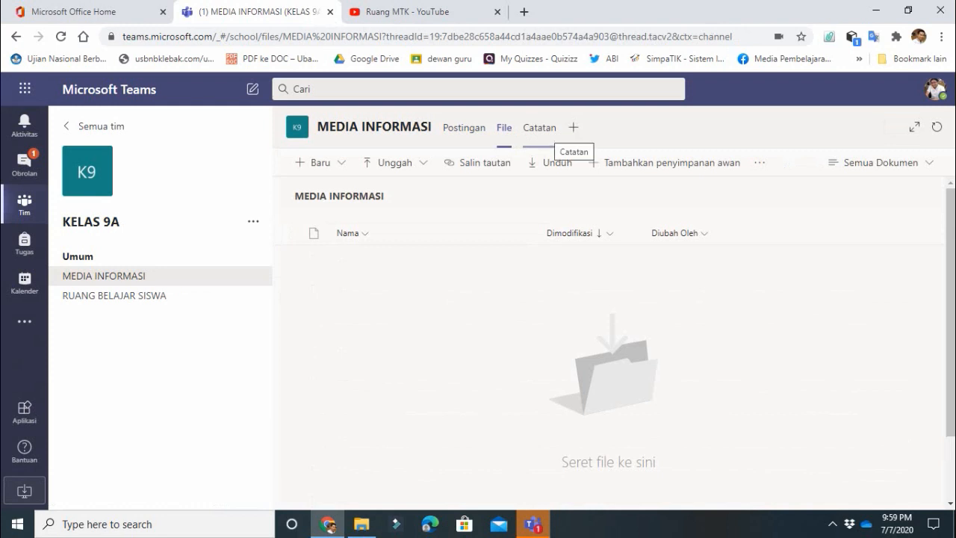
left_click(550, 132)
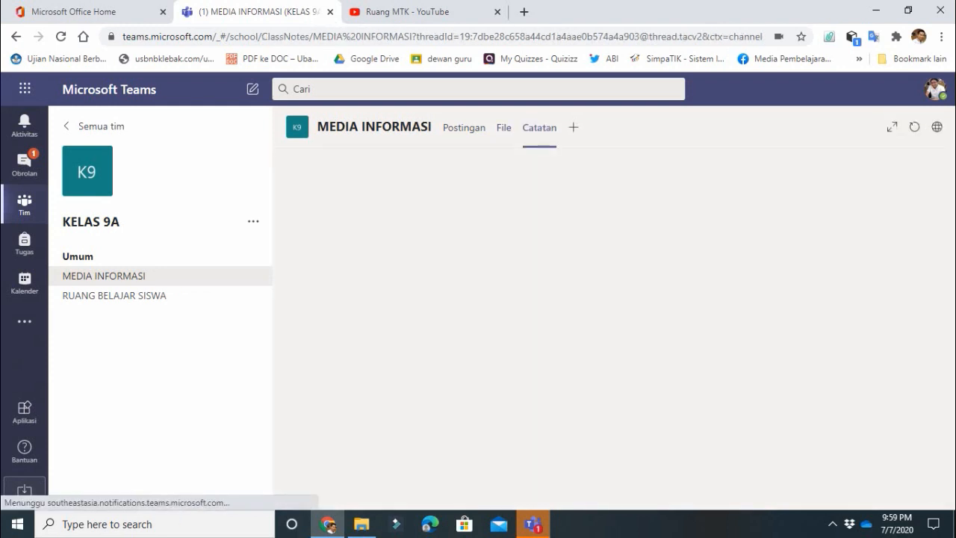
left_click(464, 127)
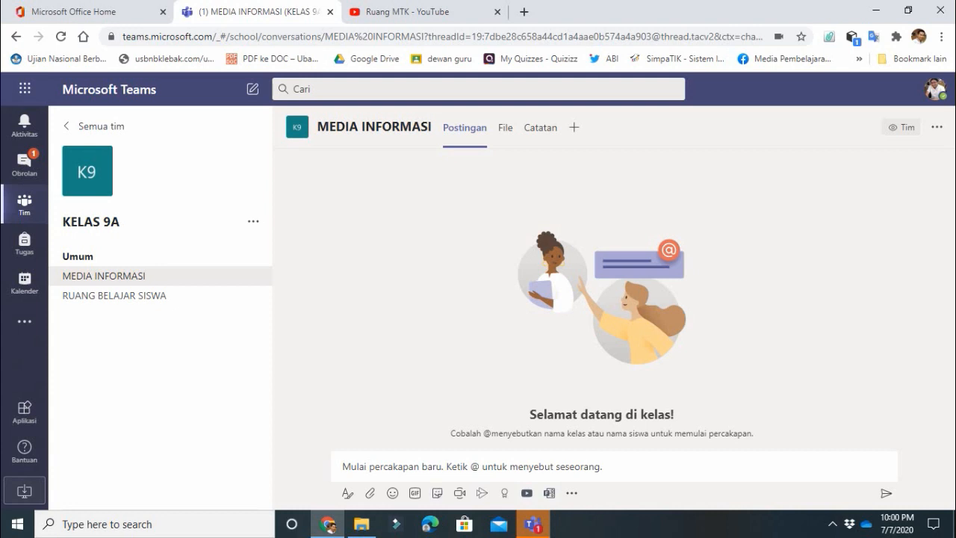
left_click(418, 12)
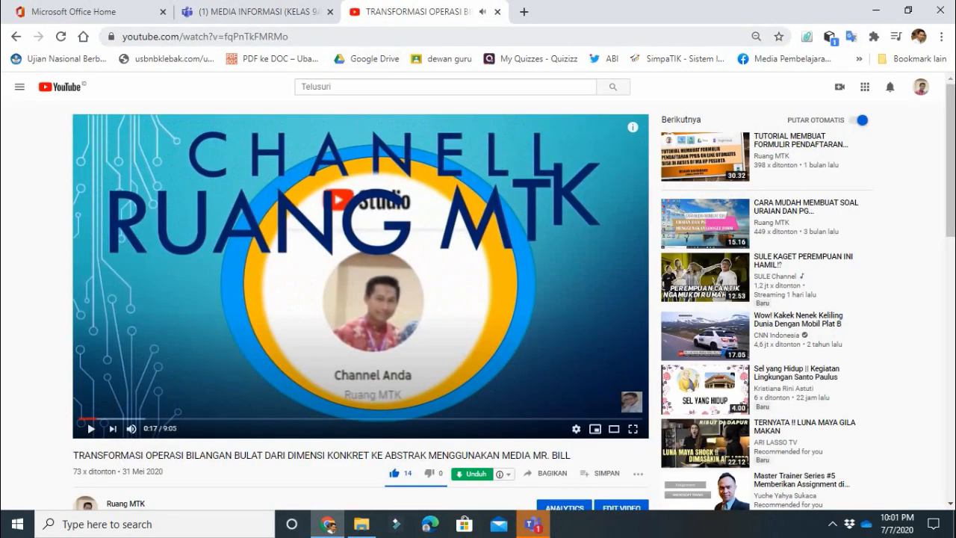
- Copy the Ruang MTK video's URL from the address bar and return to Teams
key("ctrl+l")
key("ctrl+c")
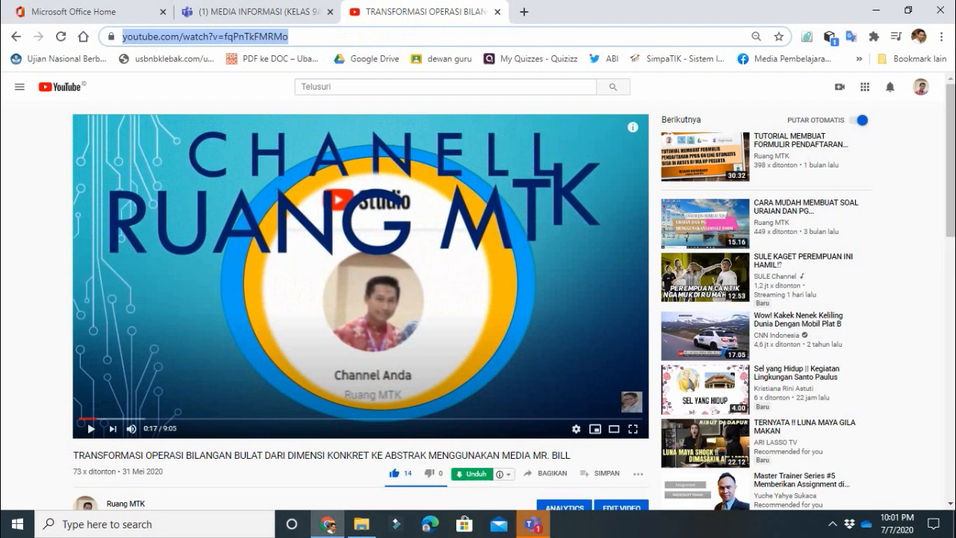
left_click(257, 12)
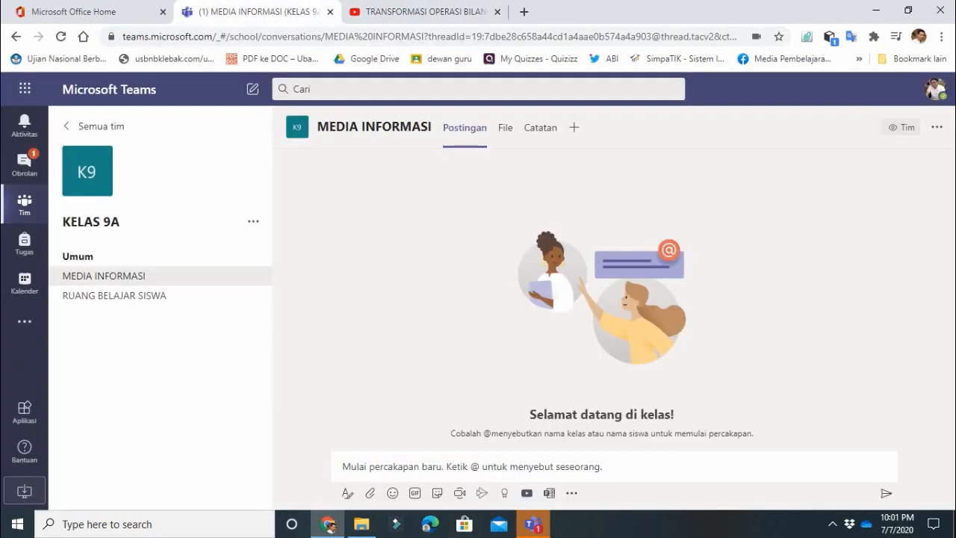
- Post the YouTube video link with its preview card in MEDIA INFORMASI, then view the channel's files
left_click(472, 467)
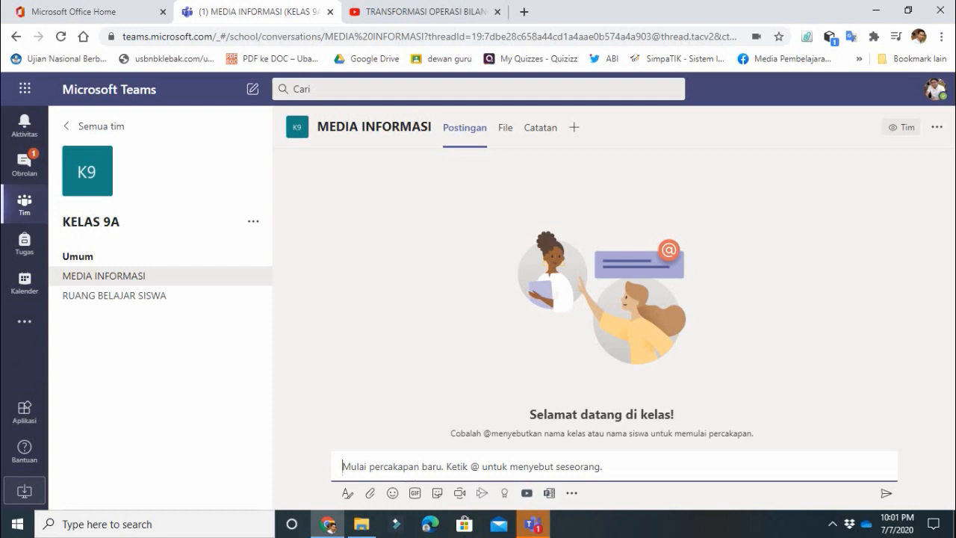
key("ctrl+v")
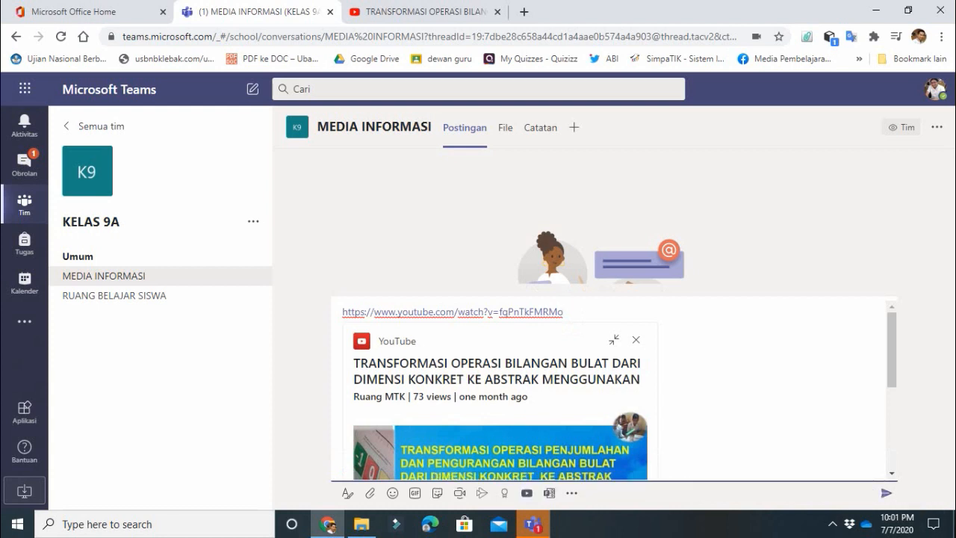
key("Return")
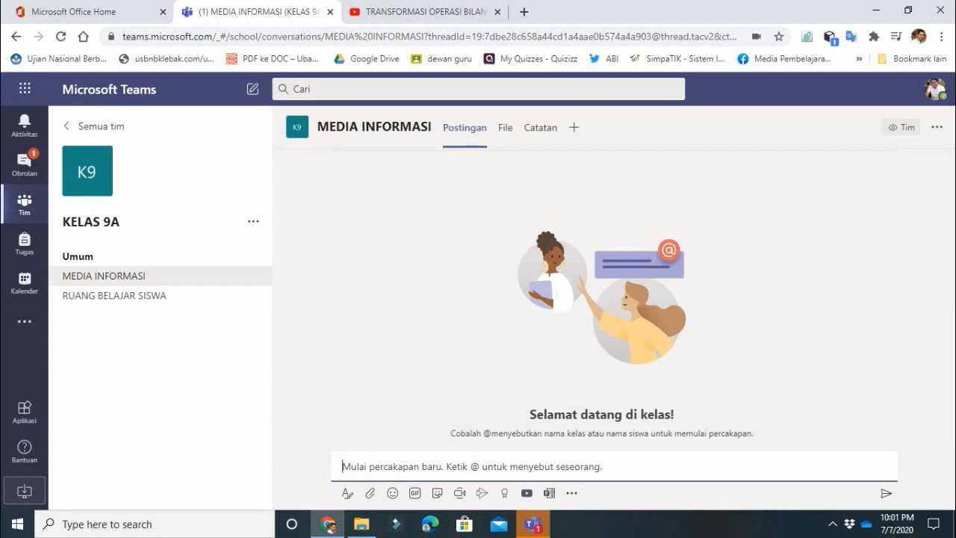
key("ctrl+v")
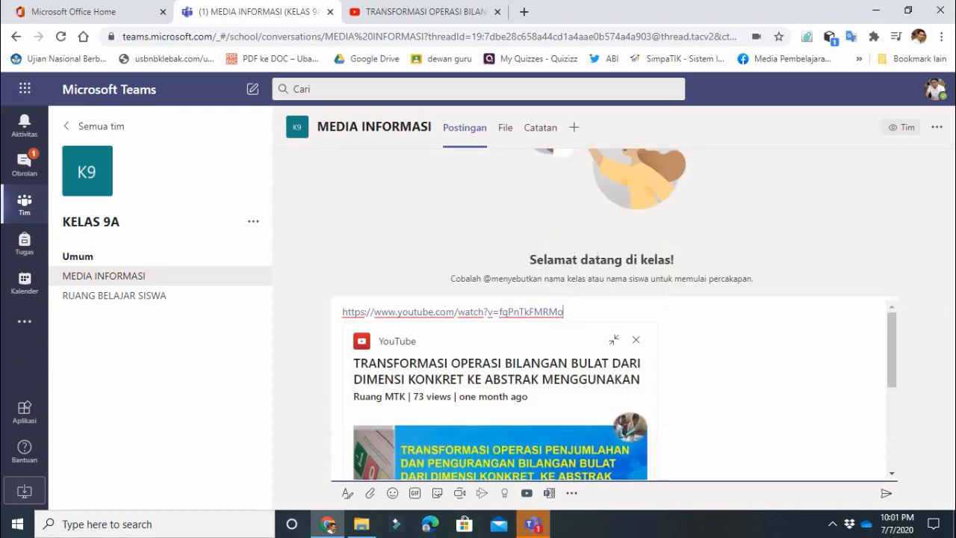
left_click_drag(892, 351, 891, 432)
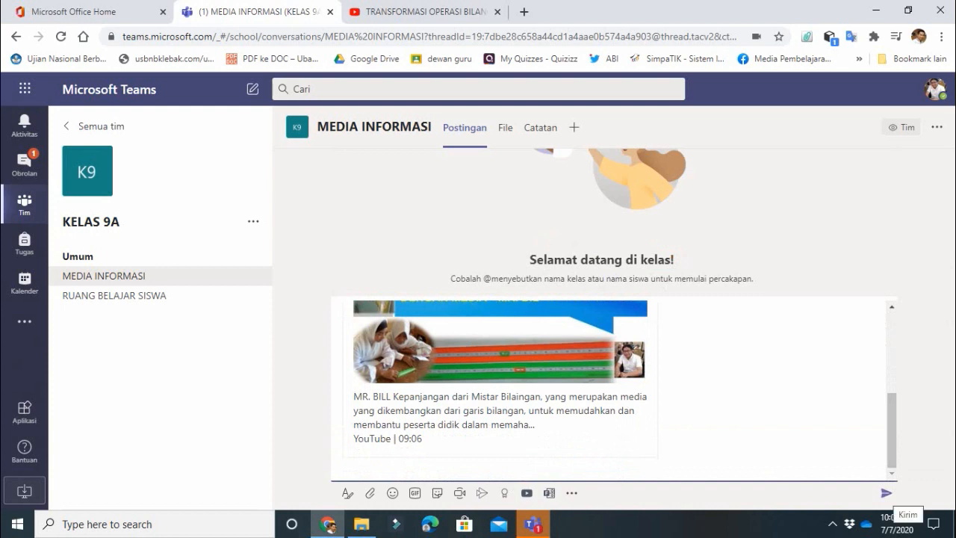
left_click(885, 493)
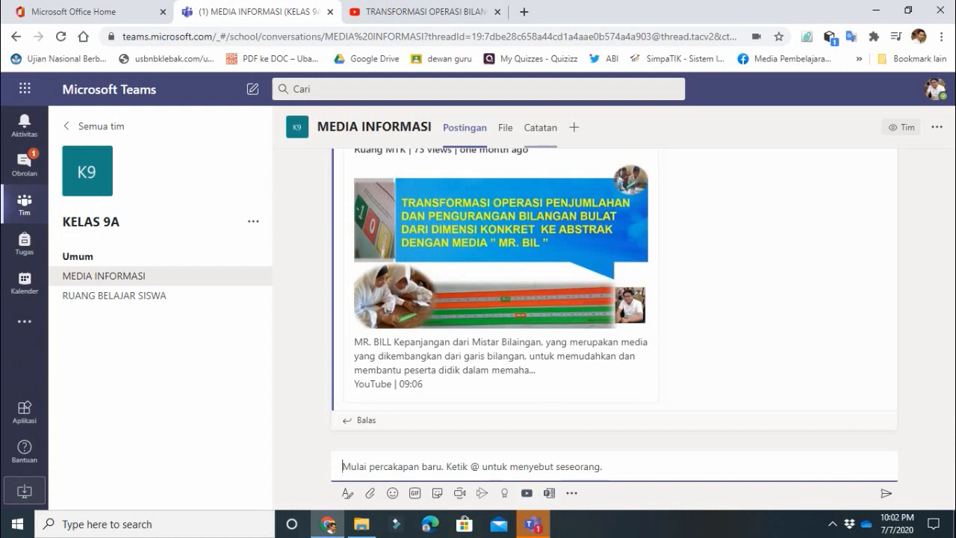
left_click(505, 127)
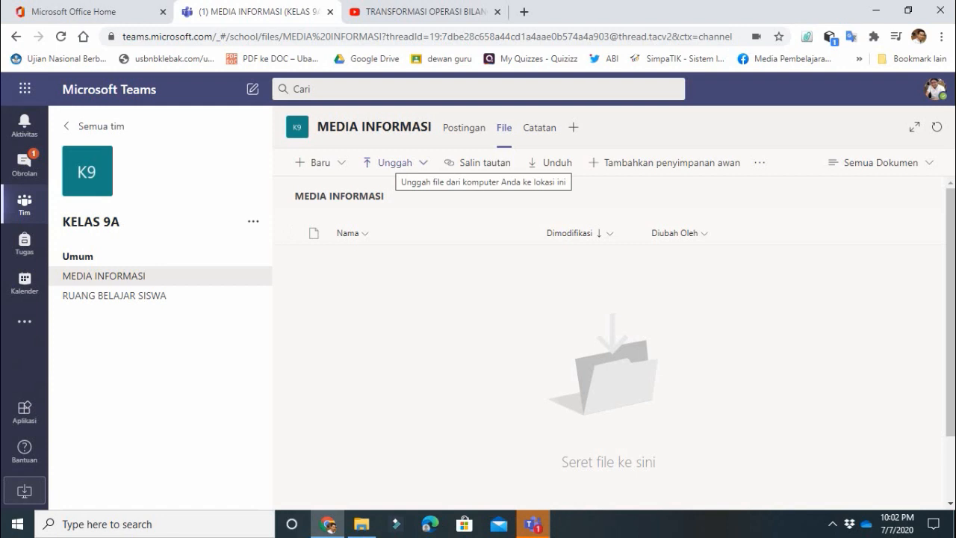
- Choose Unggah > File to upload a single file into the channel's File tab
left_click(394, 162)
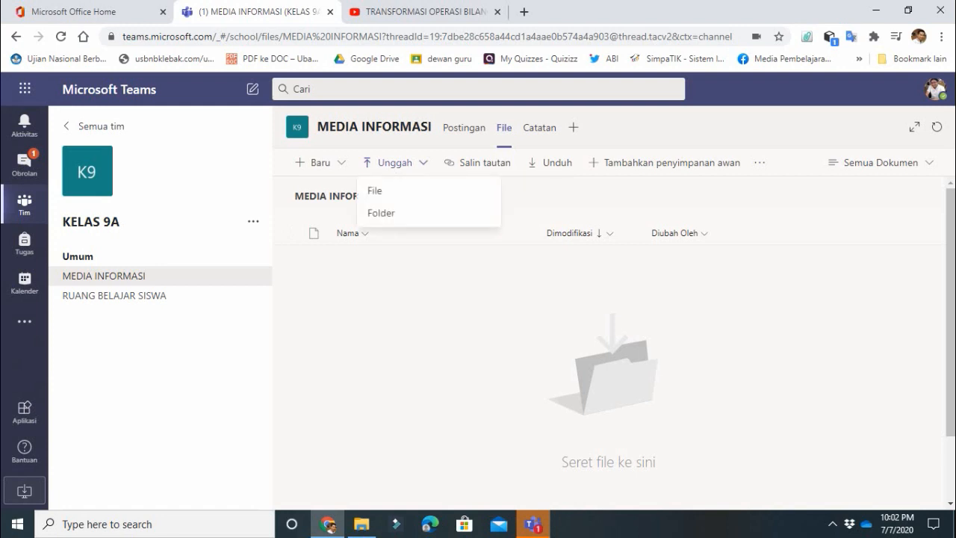
left_click(429, 190)
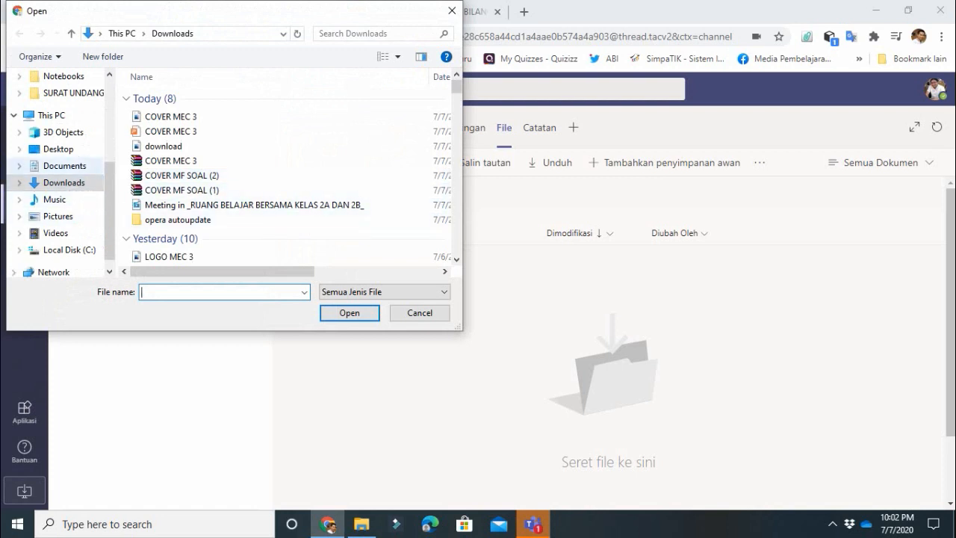
- Upload Jenjang pendidikan.docx from the Documents folder, then switch to the Catatan notes
left_click(64, 165)
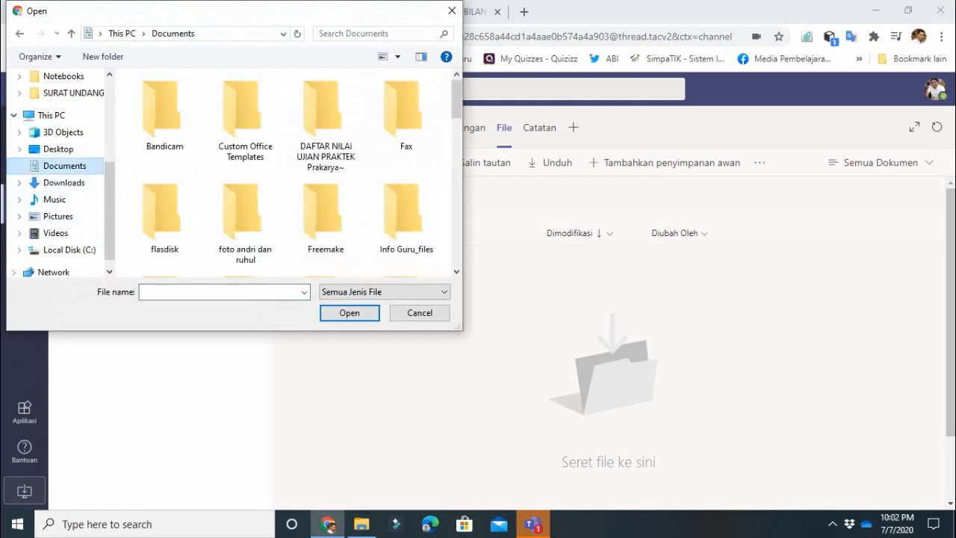
scroll(321, 119, "down", 1)
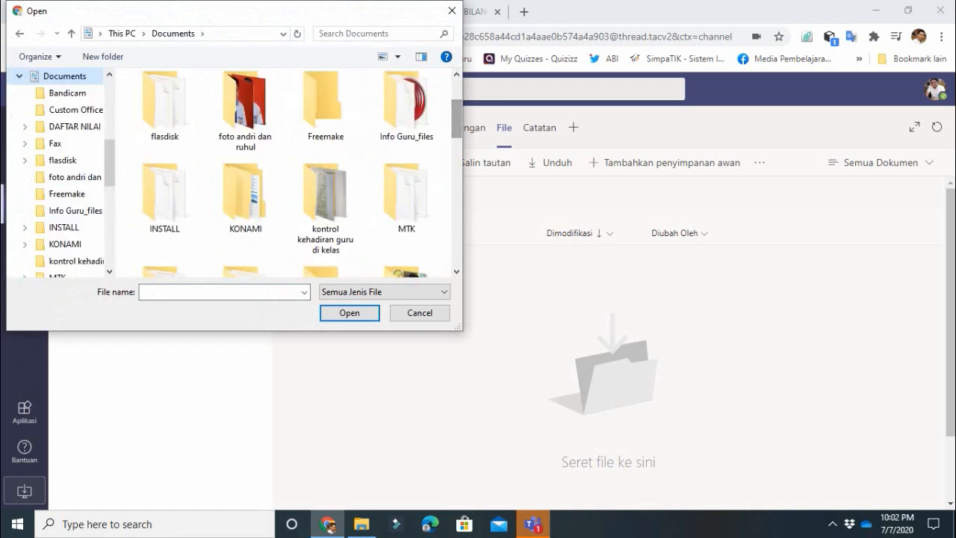
scroll(317, 112, "down", 4)
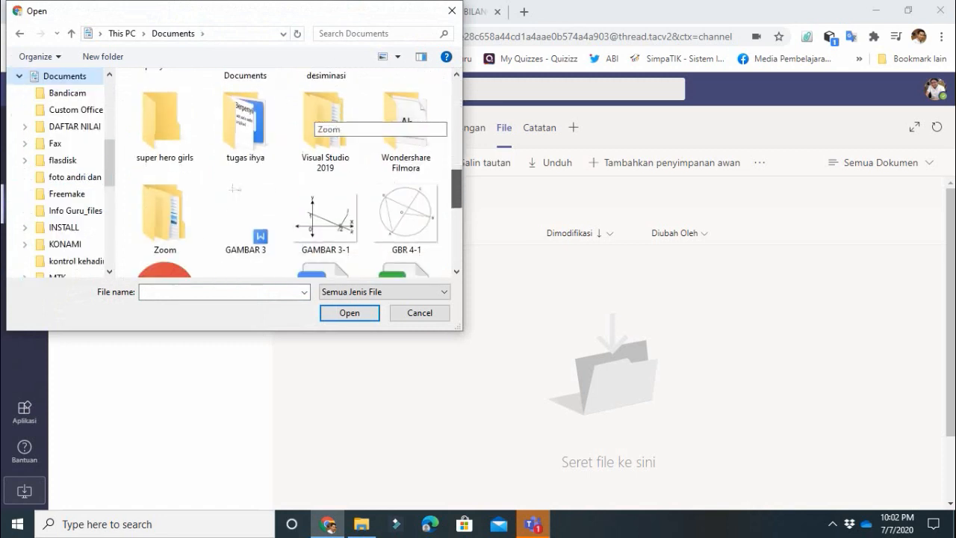
scroll(317, 112, "down", 1)
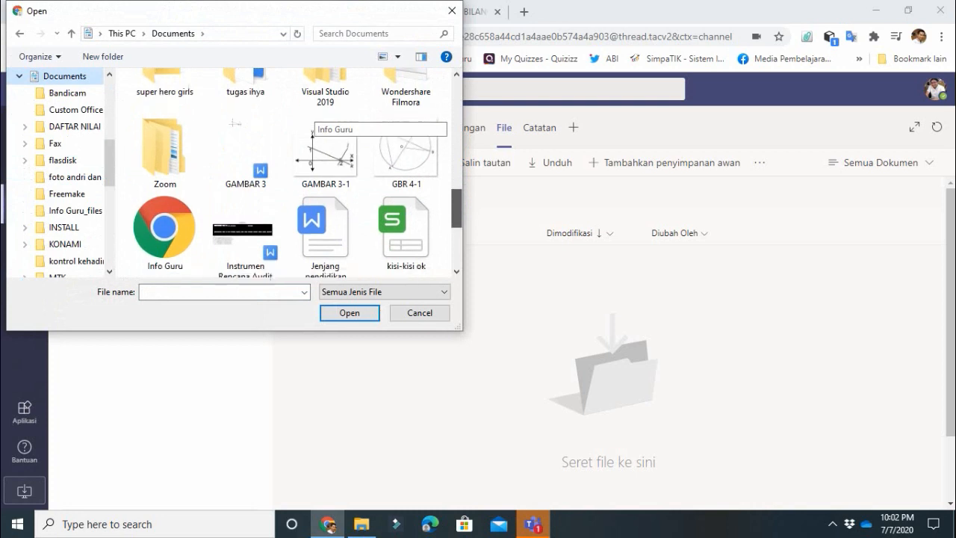
scroll(318, 119, "down", 1)
scroll(317, 119, "down", 2)
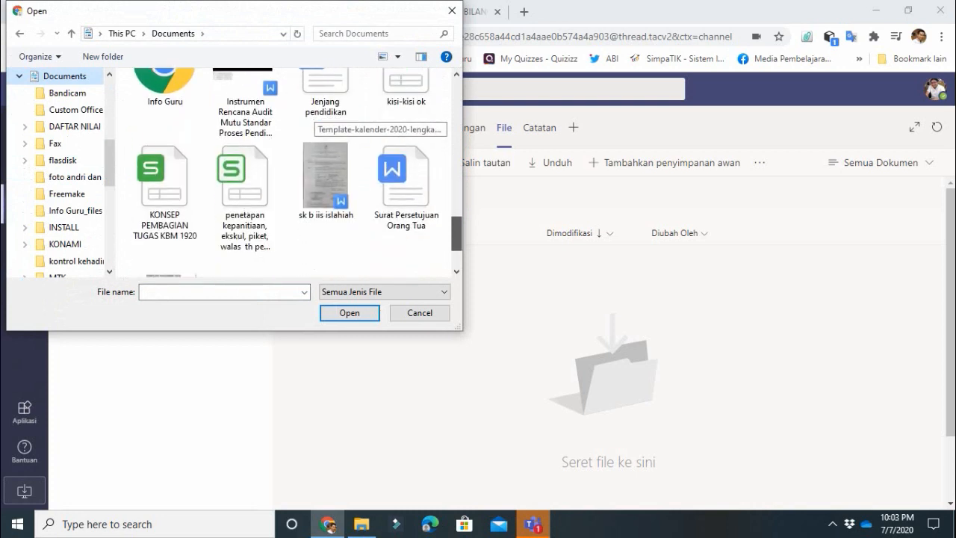
scroll(317, 119, "up", 2)
scroll(318, 119, "up", 1)
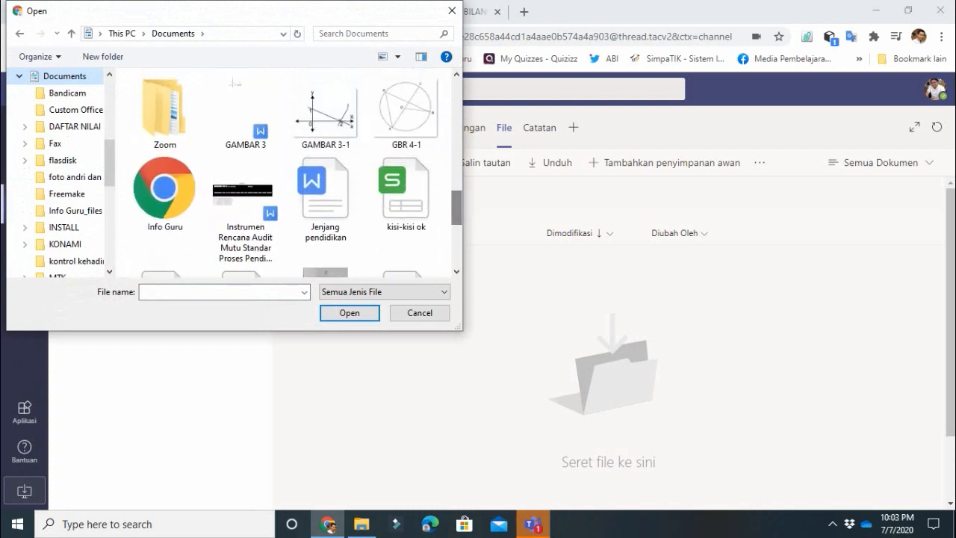
double_click(325, 214)
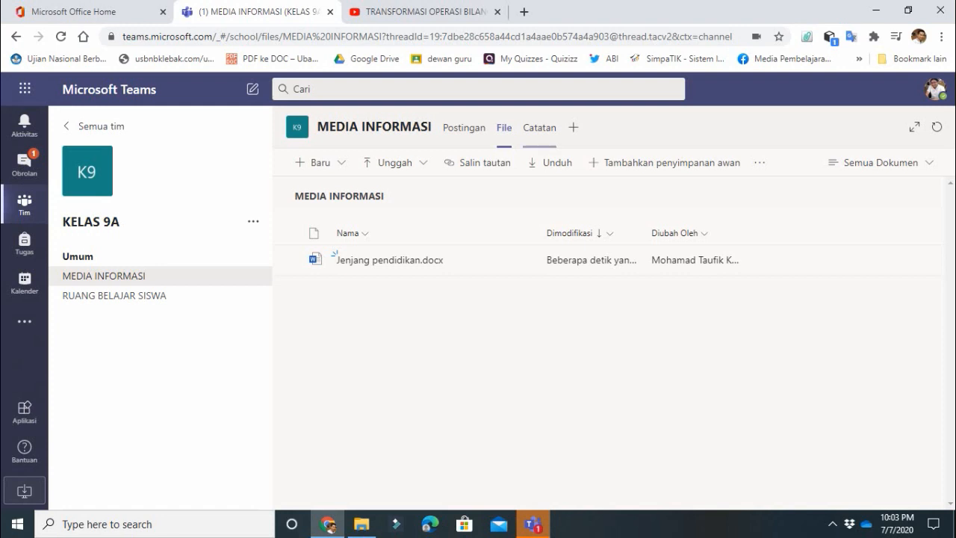
left_click(539, 128)
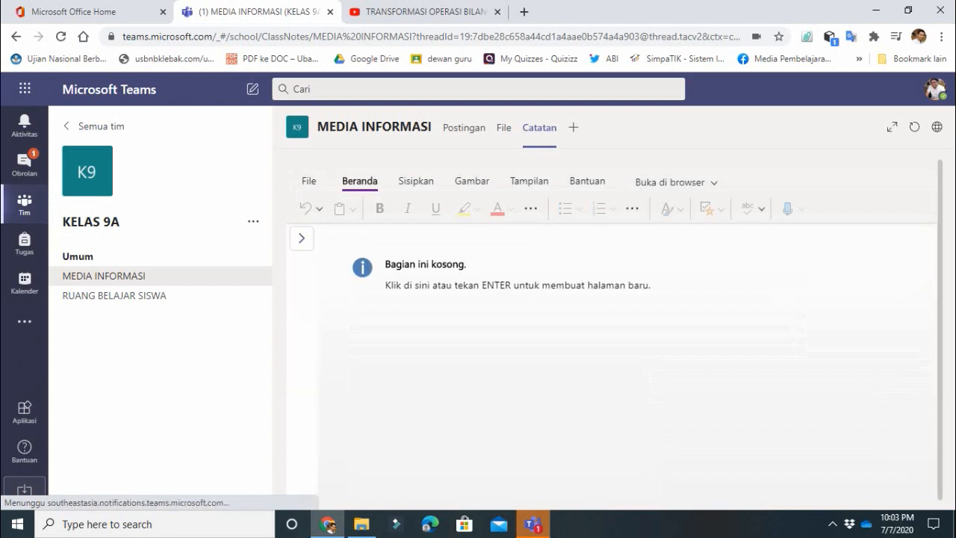
- Create a new notes page titled TATA TERTIB KELAS
left_click(302, 238)
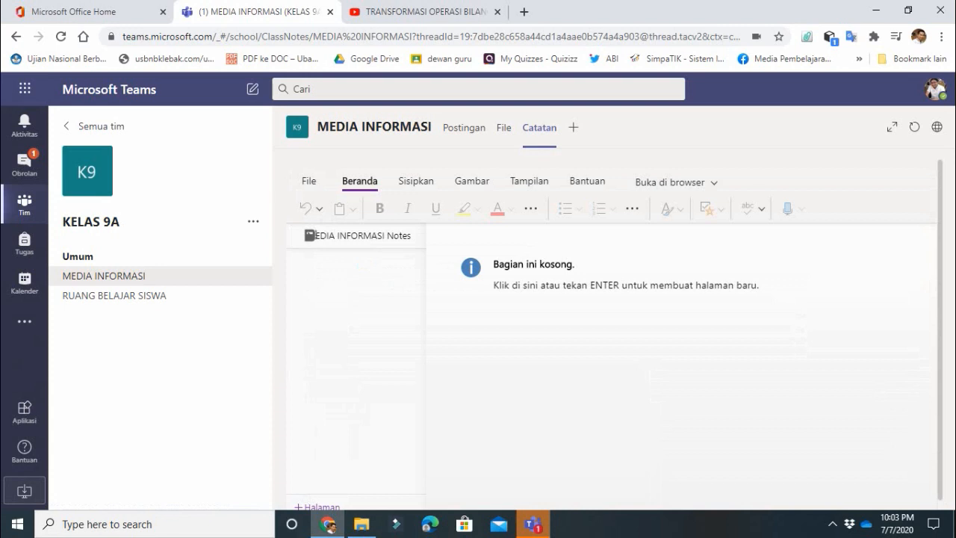
left_click(309, 235)
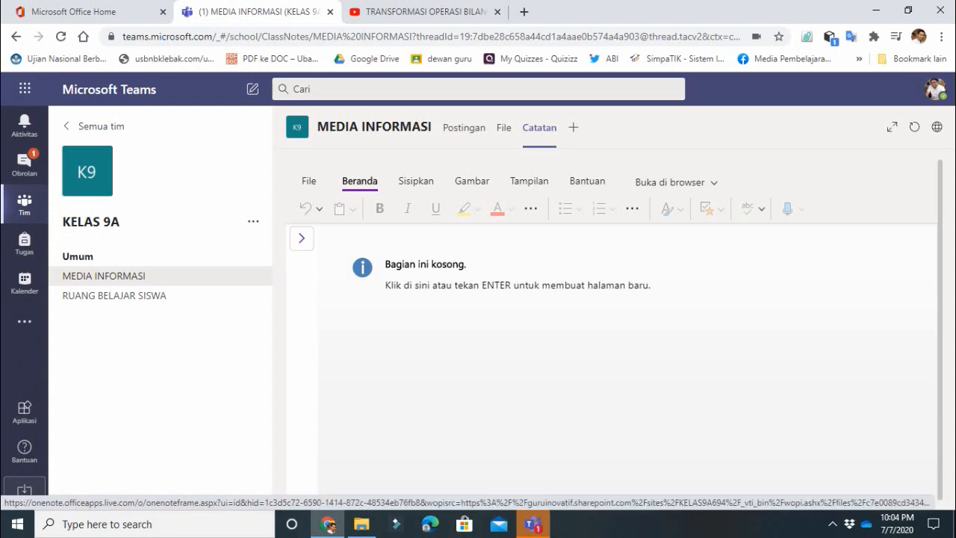
left_click(518, 285)
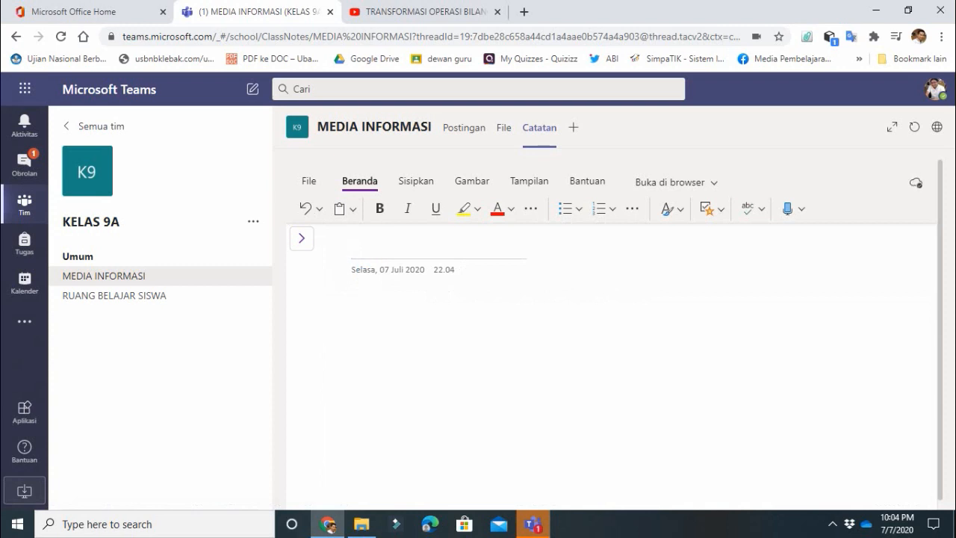
type("TATA TER")
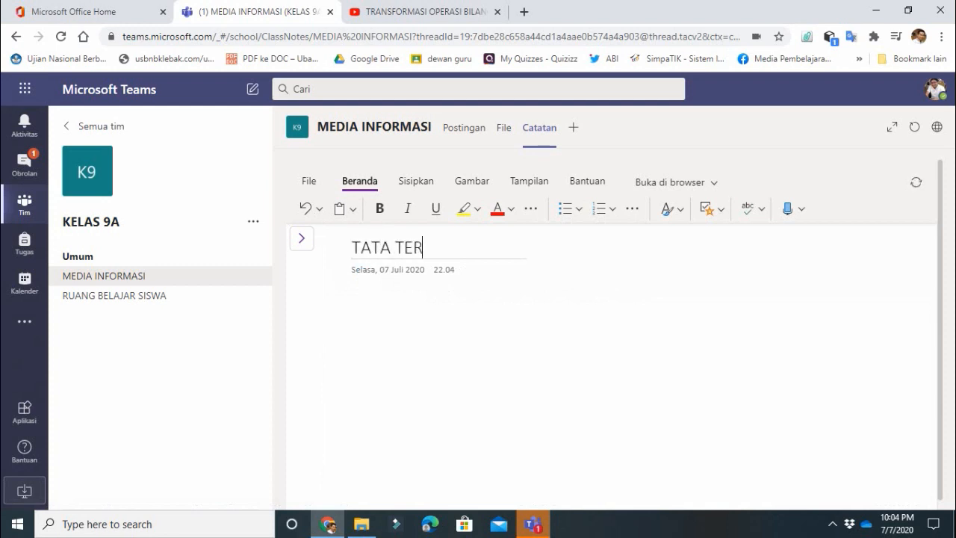
type("TIB KEL")
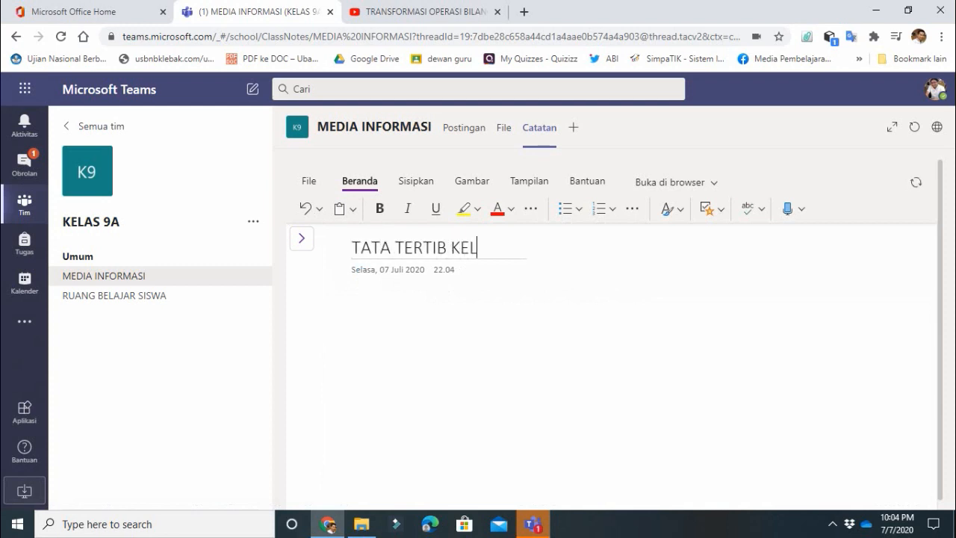
type("AS")
- Add numbered placeholder lines 1.... and 2..... to the page body
key("Return")
type("1....")
key("Return")
type("2")
type("...")
key("Return")
left_click(302, 237)
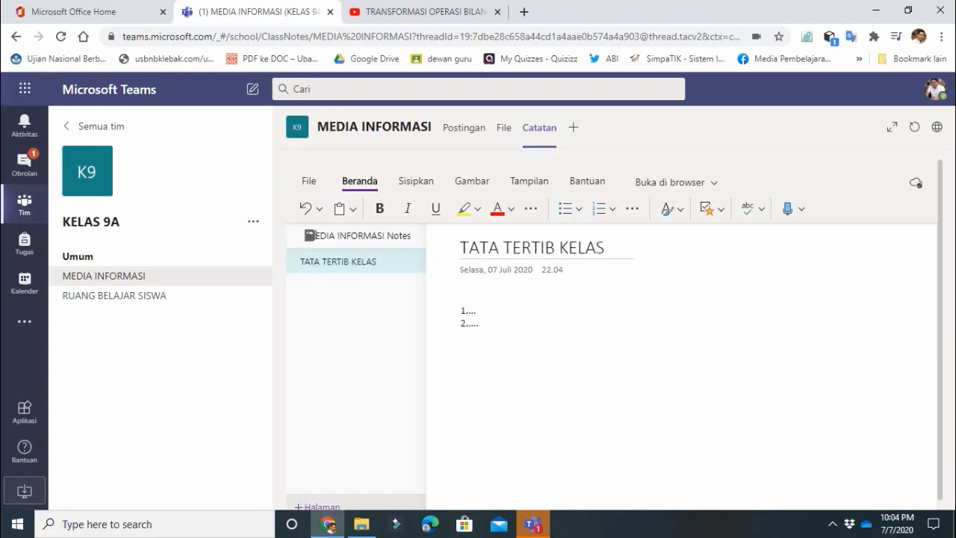
- Add a new page titled JADWAL PELAJARA listing SENIN, SELASA and RABU on separate lines
left_click(319, 505)
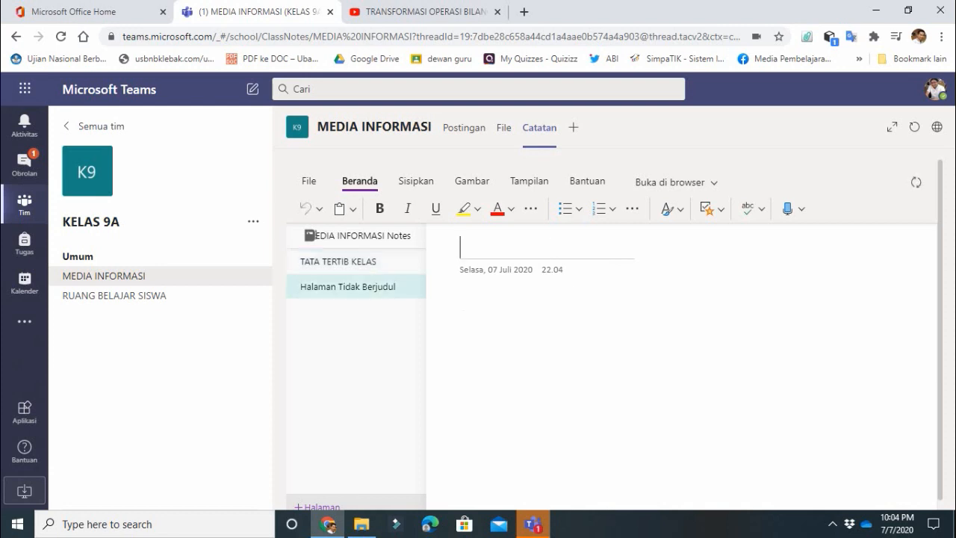
type("JA")
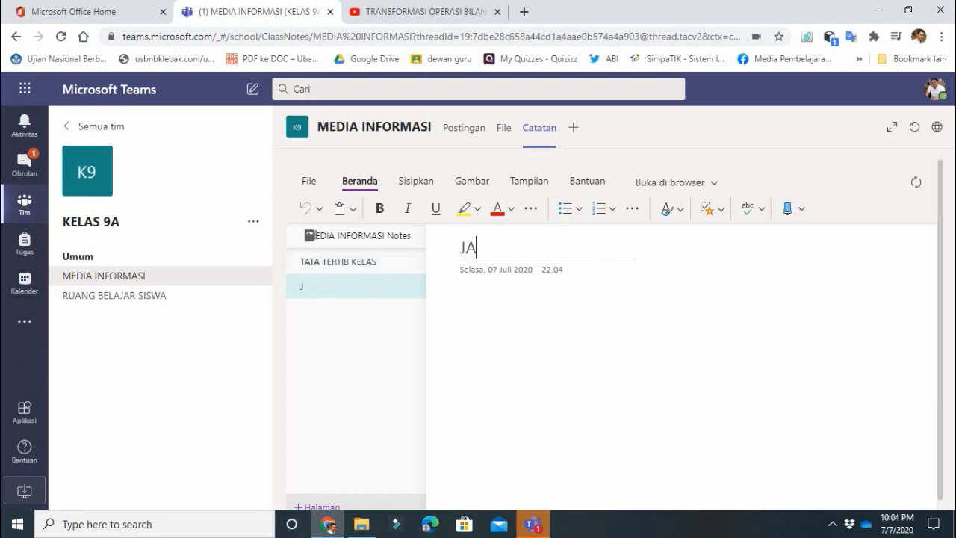
type("DWAL PELAJARA")
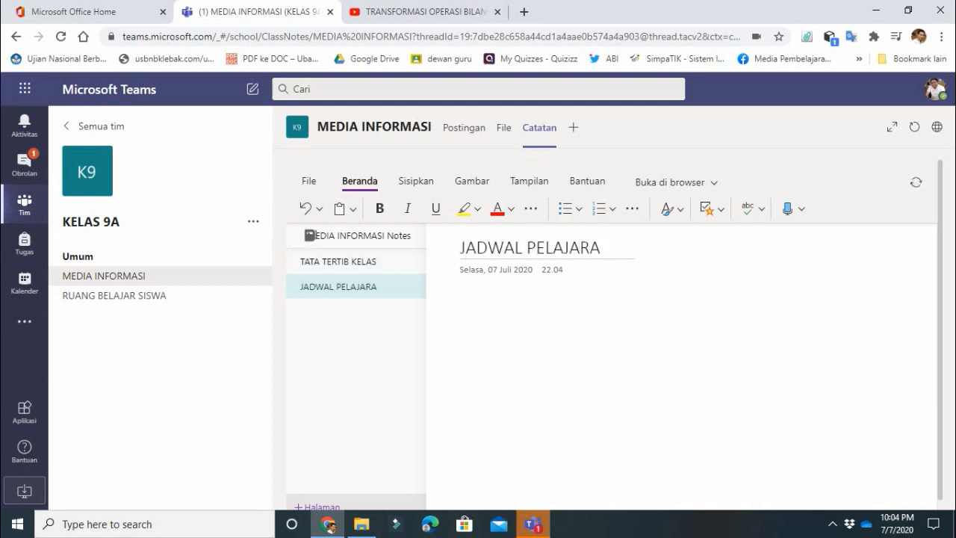
left_click(462, 310)
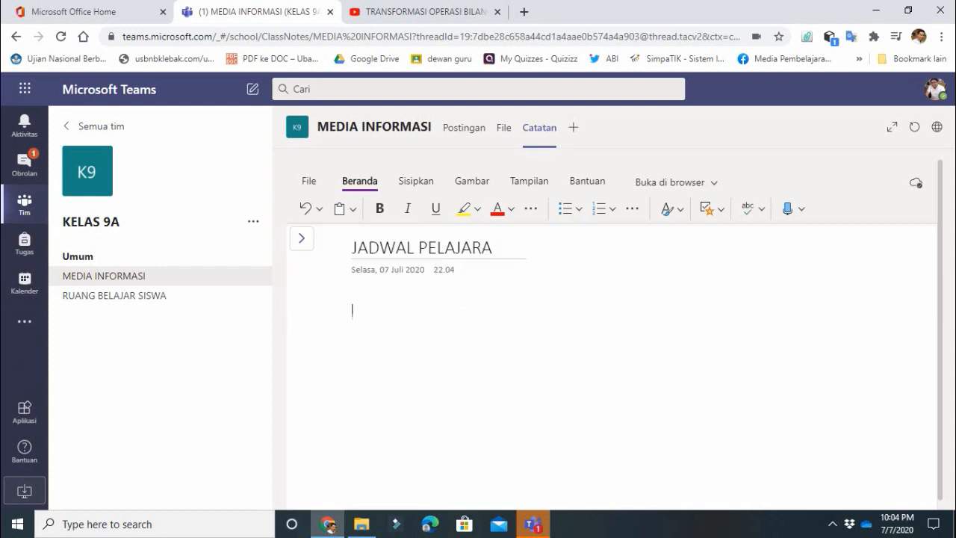
type("SENIN")
key("Return")
type("SELASA")
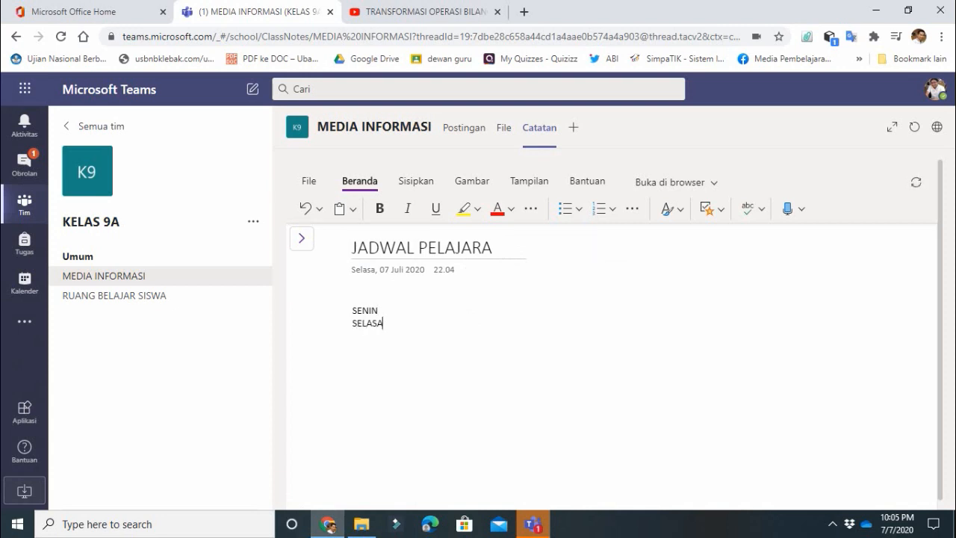
key("Return")
type("RABU")
key("Return")
- Complete the title as JADWAL PELAJARAN and add another blank page
left_click(493, 248)
type("N")
left_click(302, 237)
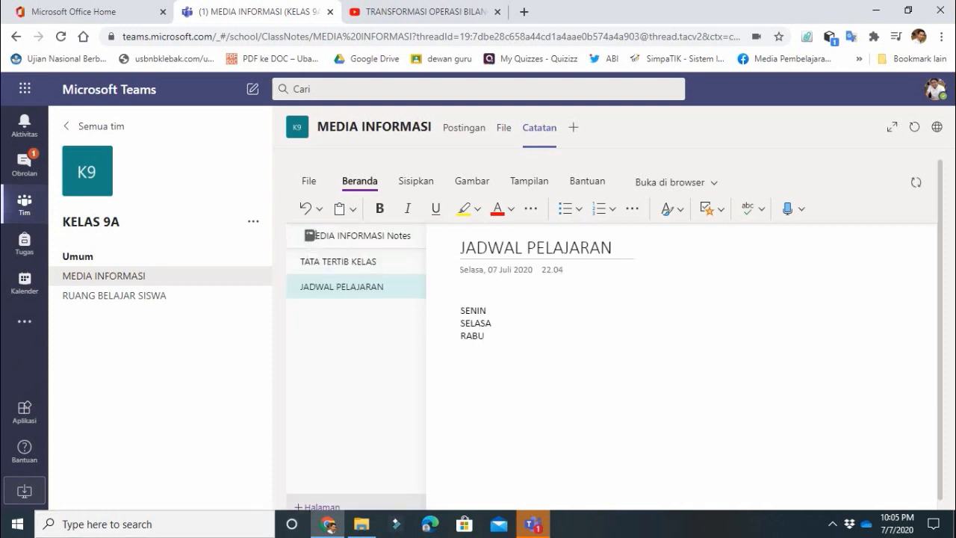
left_click(313, 506)
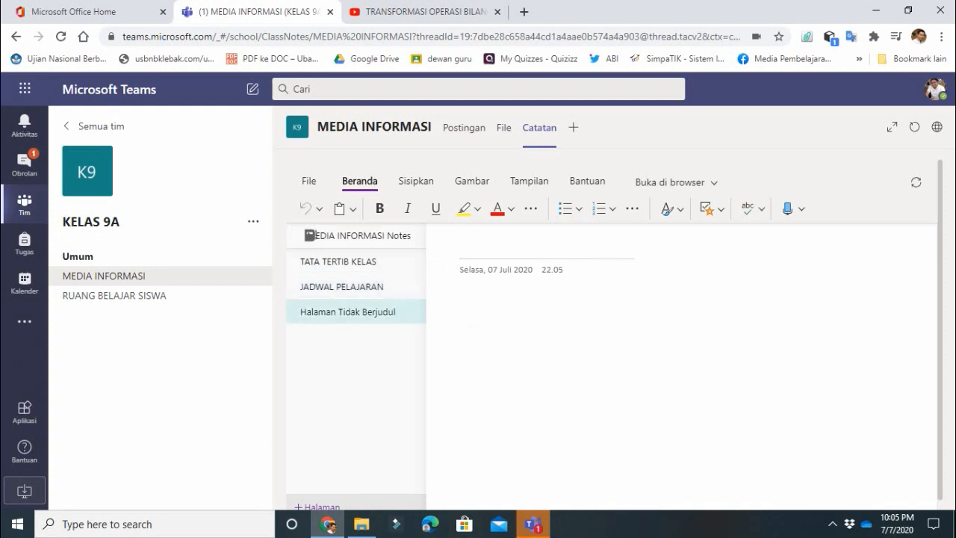
- Title the page STRUKTUR ORGANISASI KELAS and add another blank page
type("STRUKT")
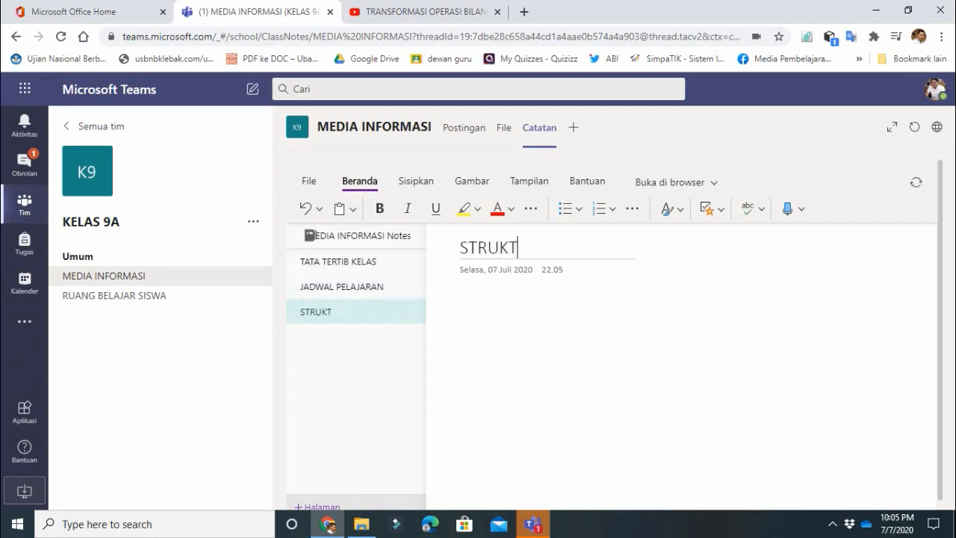
type("UR ORGA")
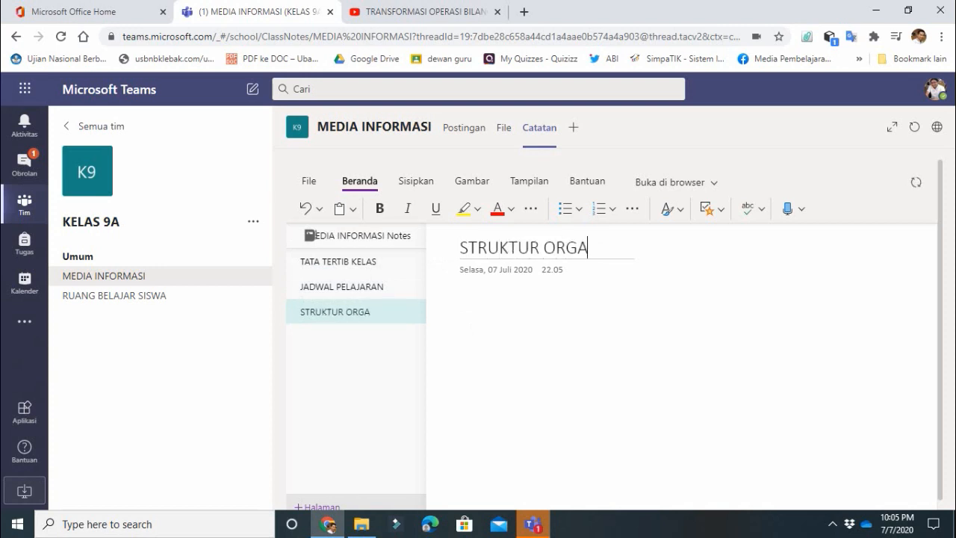
type("NISASI KELAS")
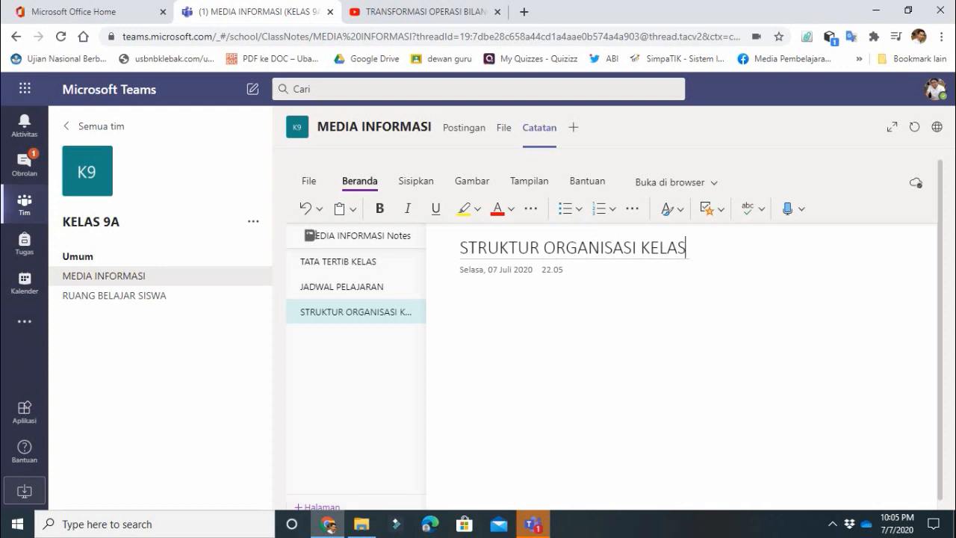
left_click(523, 317)
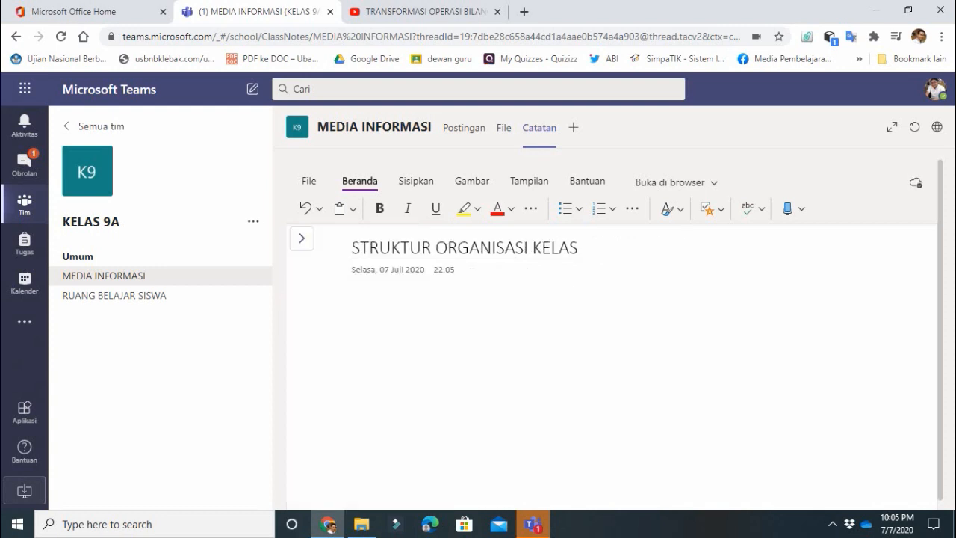
left_click(301, 238)
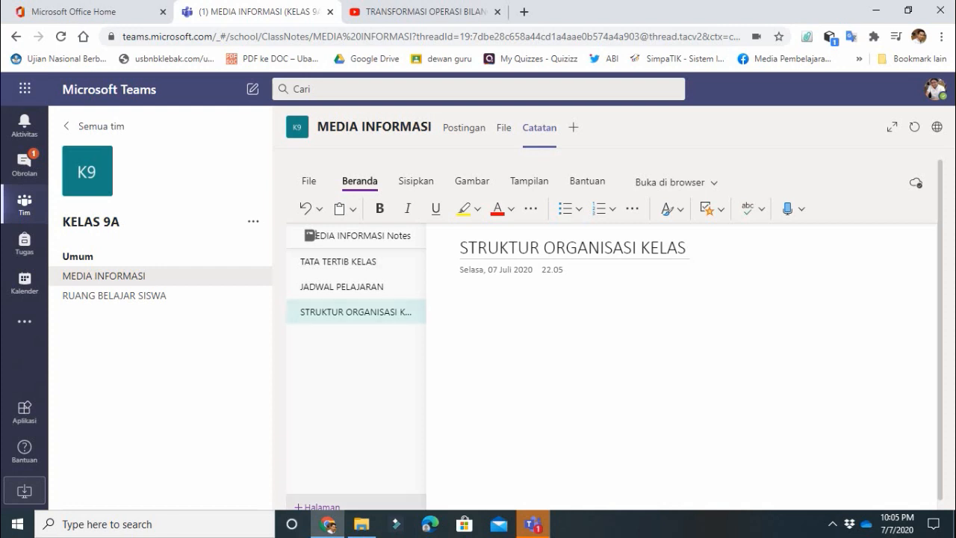
left_click(321, 505)
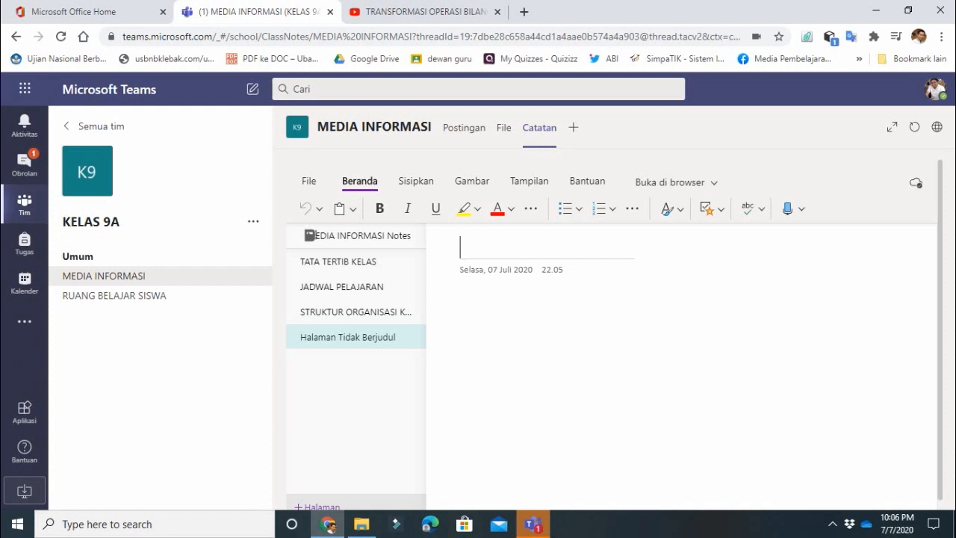
- Title the fourth page JADWAL SETOR HAFALAN QURAN, then go to the Umum channel
type("S")
key("BackSpace")
type("JADWAL")
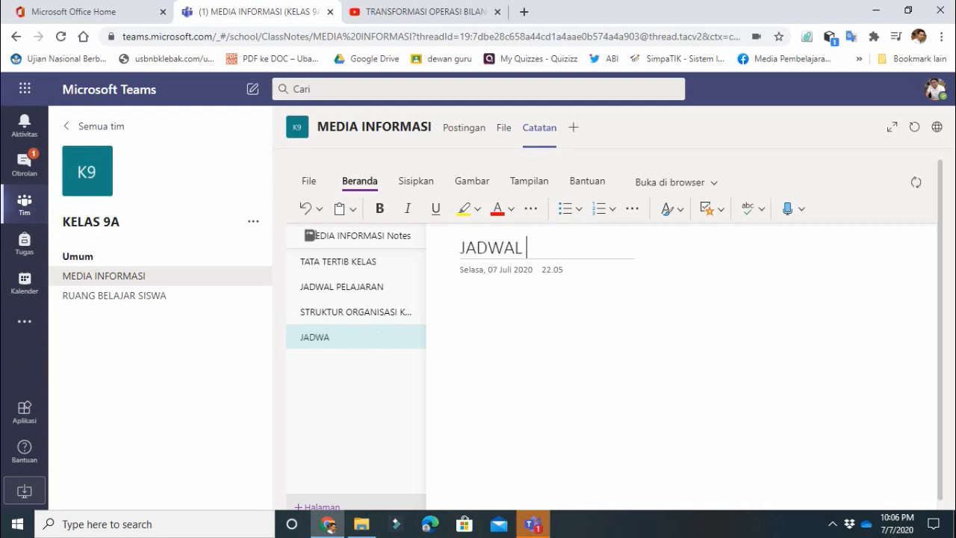
type(" HAR")
key("BackSpace")
key("BackSpace")
key("BackSpace")
type("SETOR ")
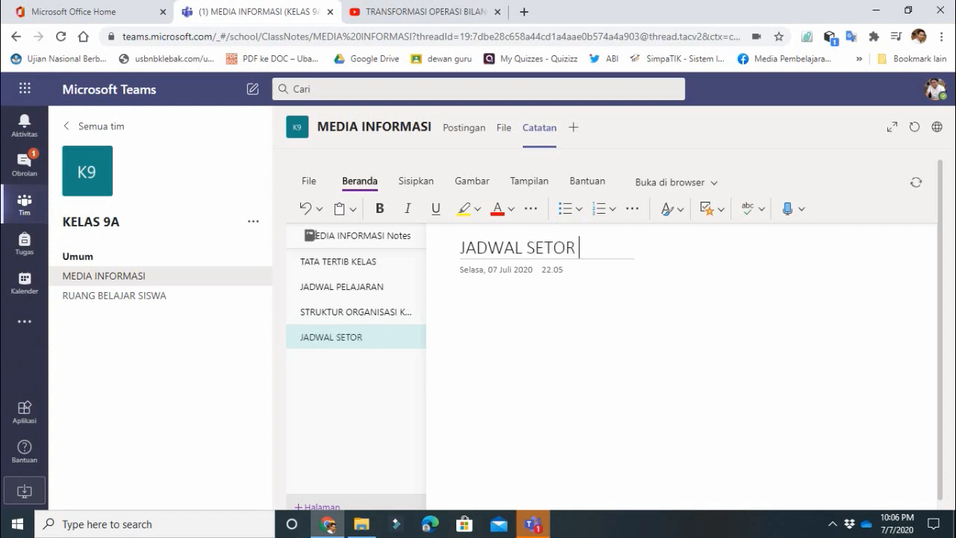
type("HAFALAN")
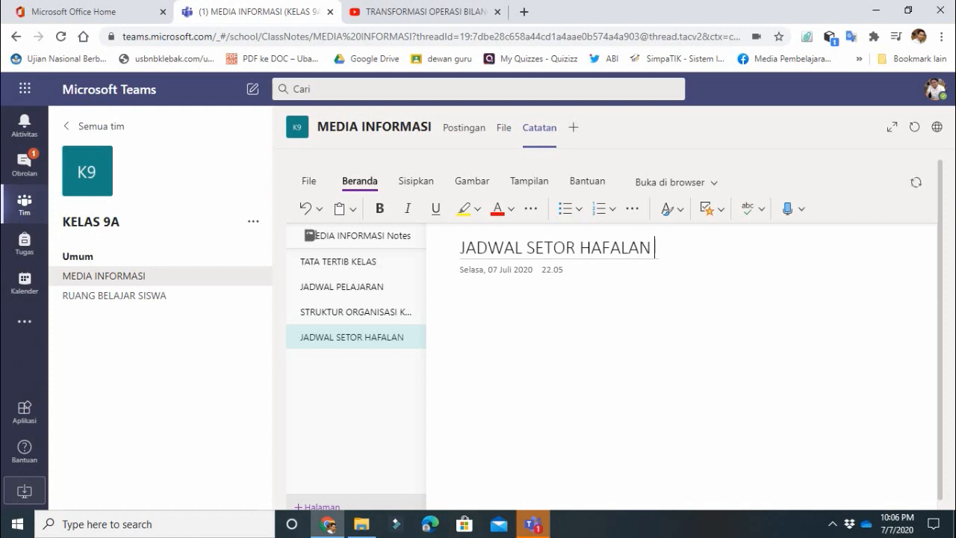
type(" QURA")
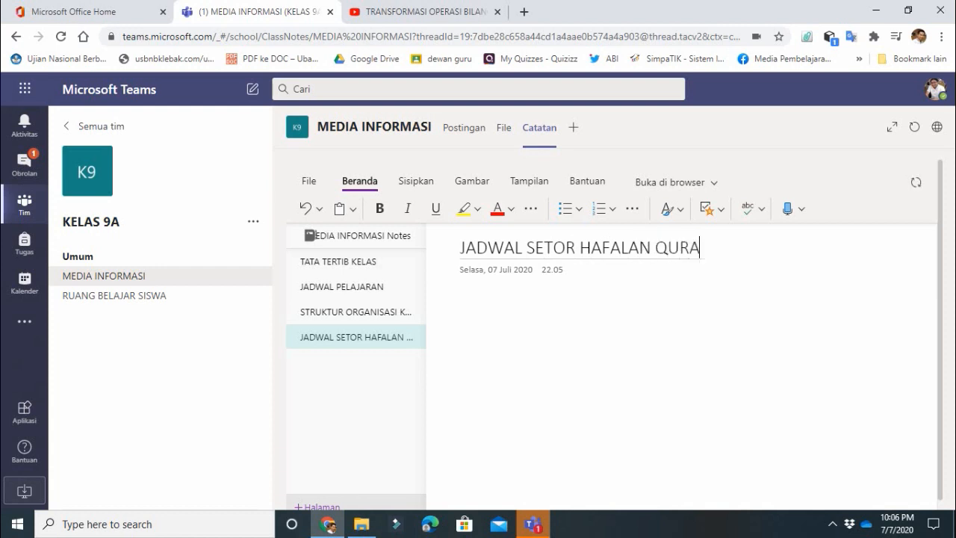
type("N")
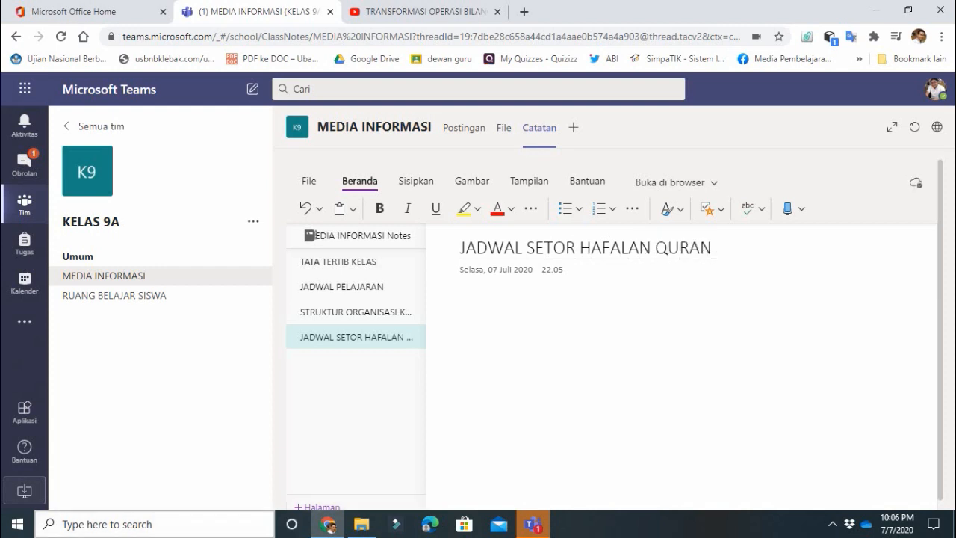
key("Return")
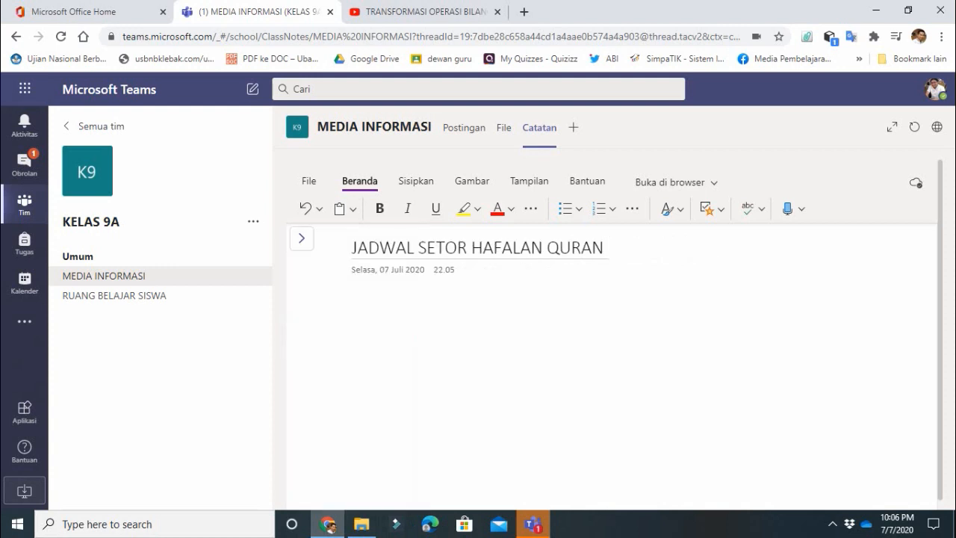
left_click(302, 238)
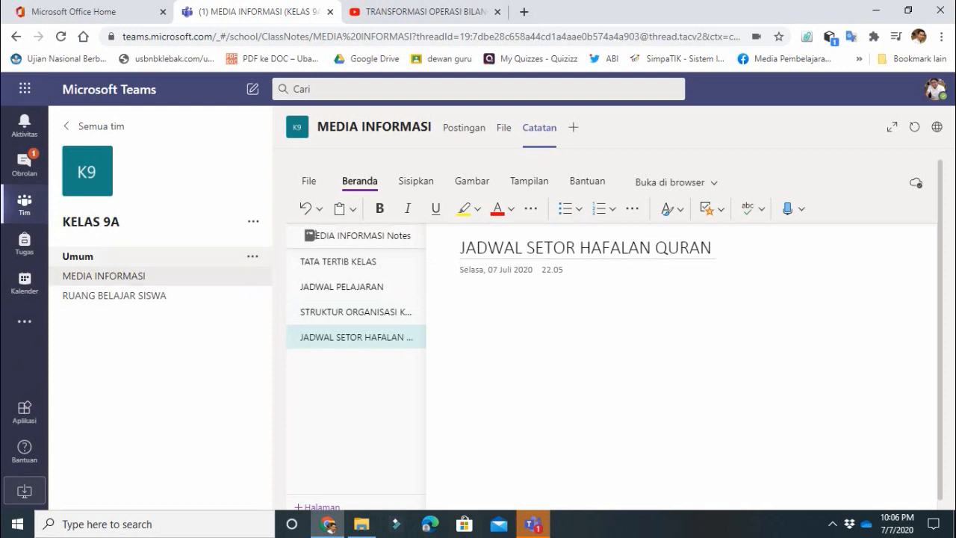
left_click(78, 256)
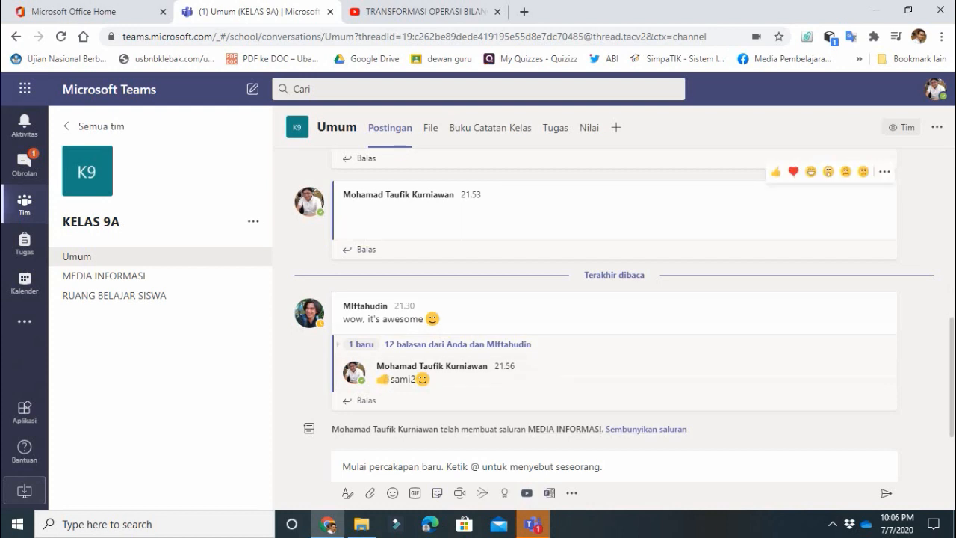
- Review MEDIA INFORMASI's post, files and Catatan page list, then open RUANG BELAJAR SISWA
left_click(119, 275)
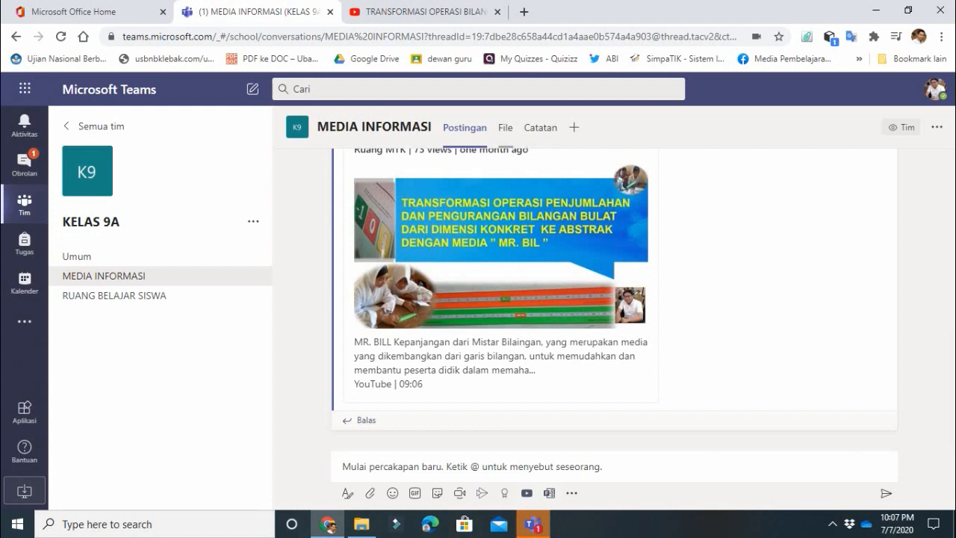
left_click(505, 128)
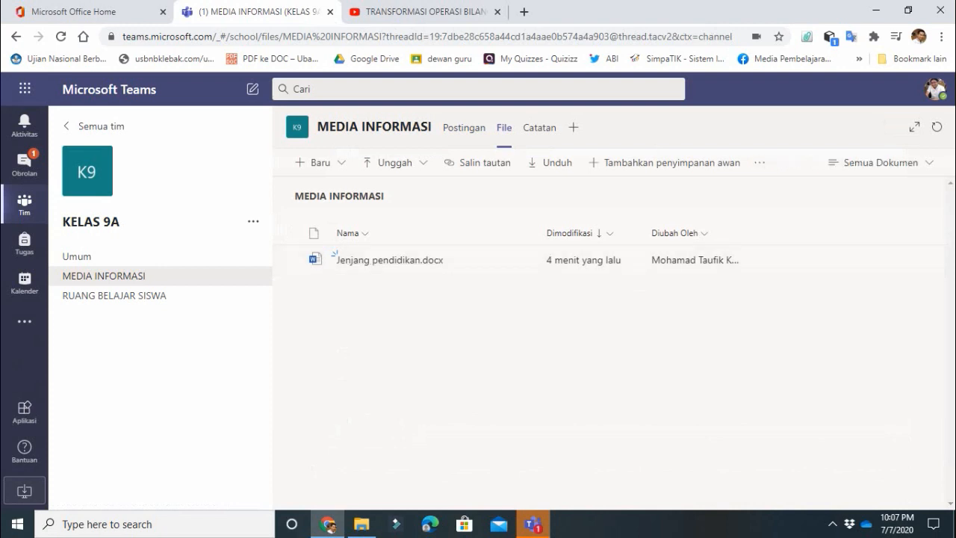
left_click(539, 127)
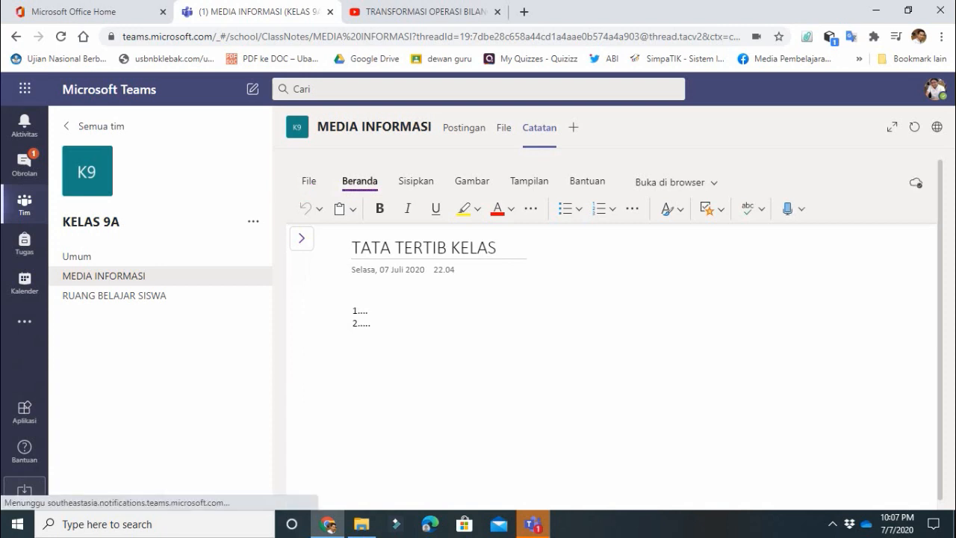
left_click(302, 238)
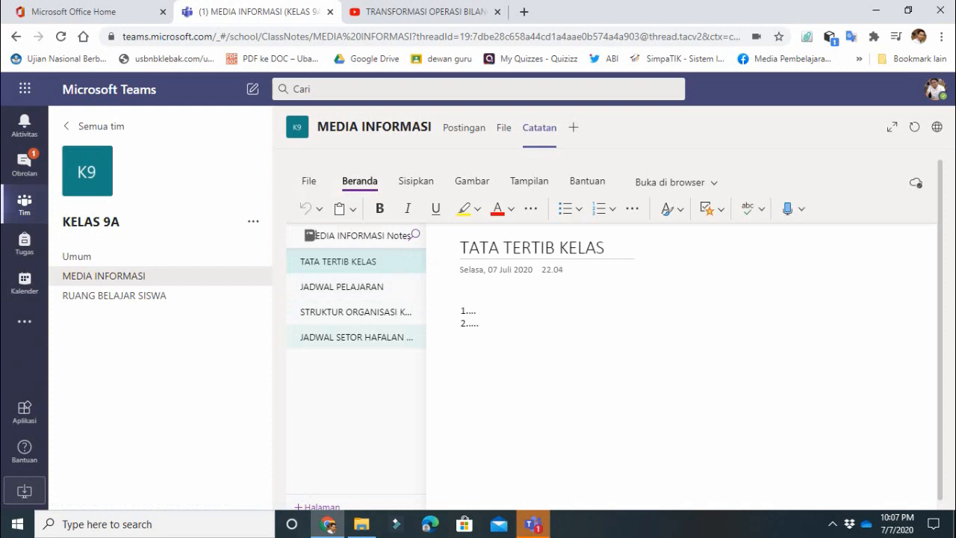
left_click(114, 295)
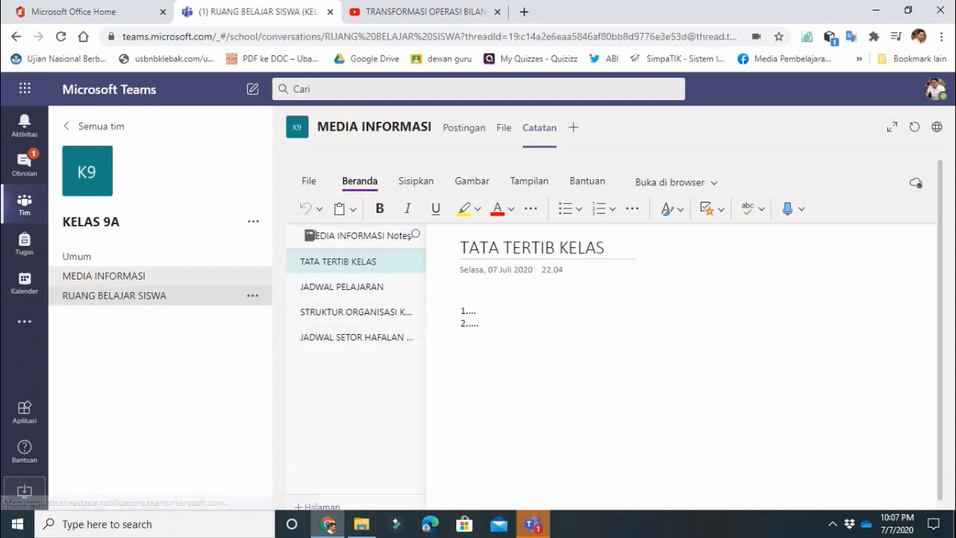